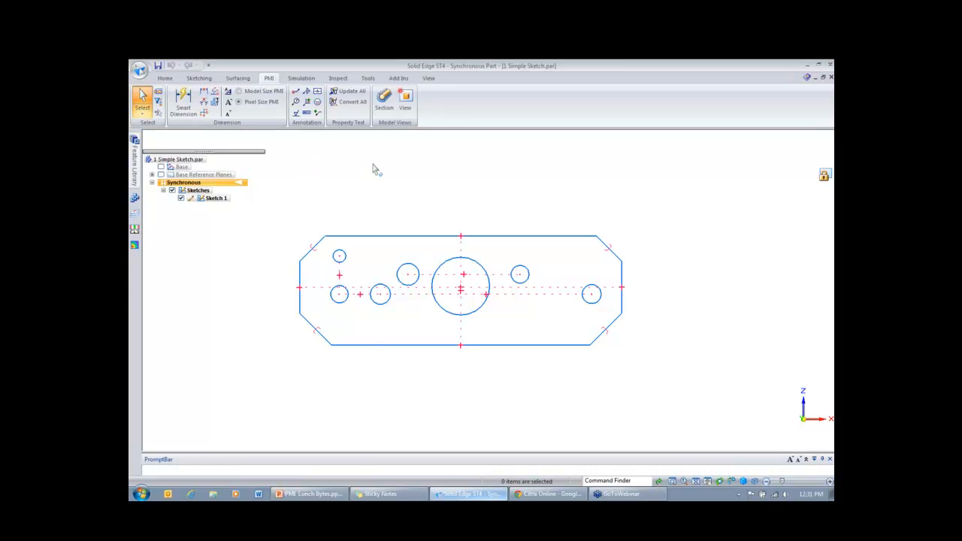
Step: Try fence-selecting the plate's top edge and the small upper-left hole, and clear the selection
mouse_move(301, 211)
left_mouse_down()
mouse_move(357, 233)
mouse_move(624, 251)
left_mouse_up()
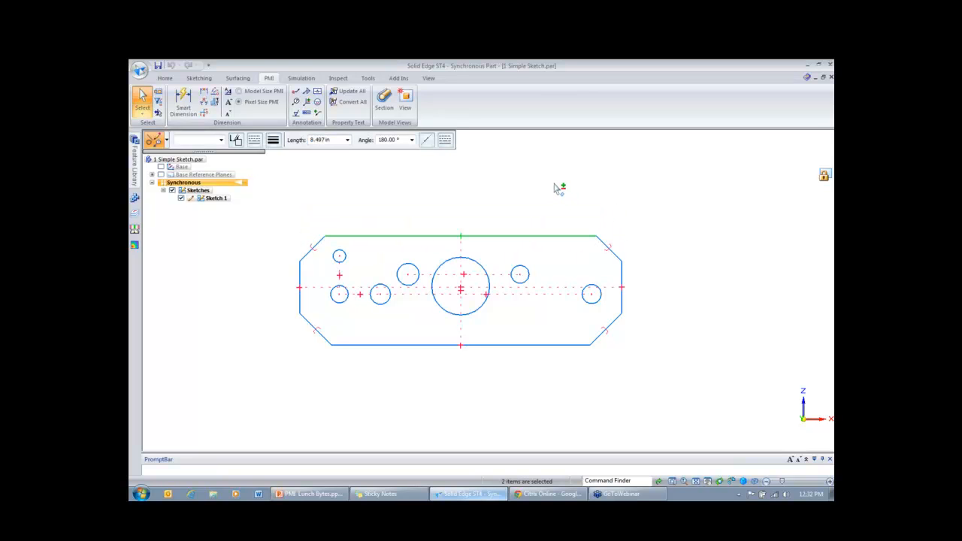
left_click(408, 212)
left_click_drag(324, 246, 360, 272)
left_click(380, 201)
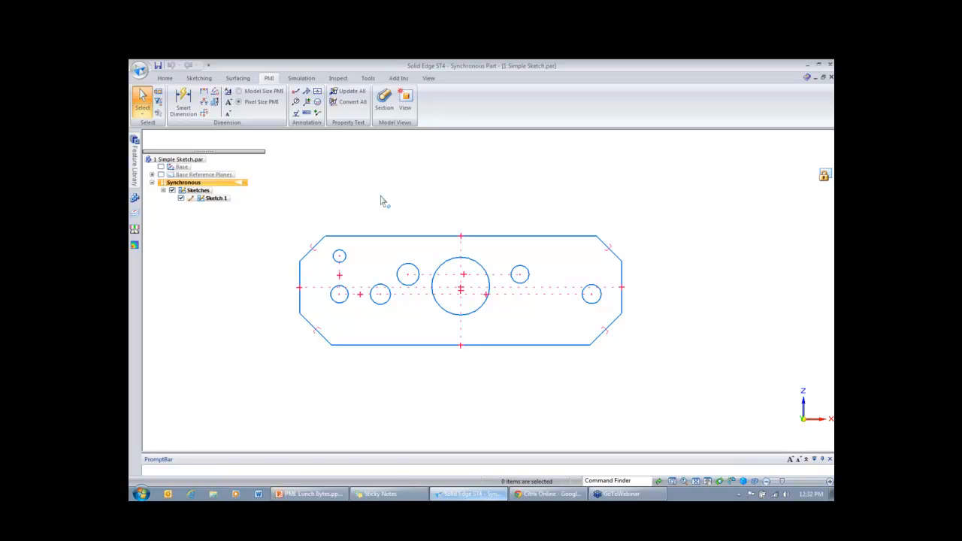
Step: Try overlapping selection with fences around the upper-left chamfer and across the whole plate, and turn that mode off again
left_click(159, 93)
mouse_move(300, 240)
left_mouse_down()
mouse_move(361, 267)
mouse_move(399, 255)
mouse_move(307, 247)
mouse_move(322, 276)
left_mouse_up()
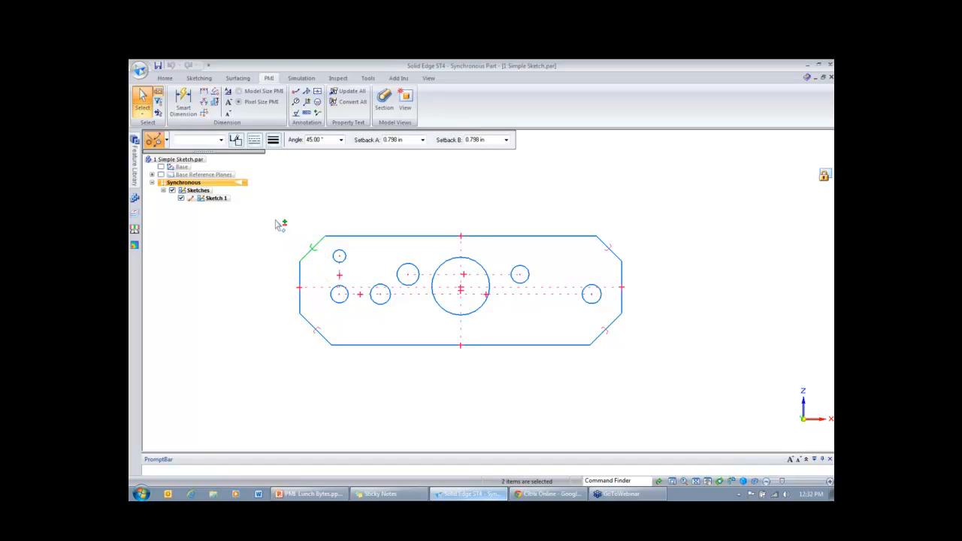
key("Escape")
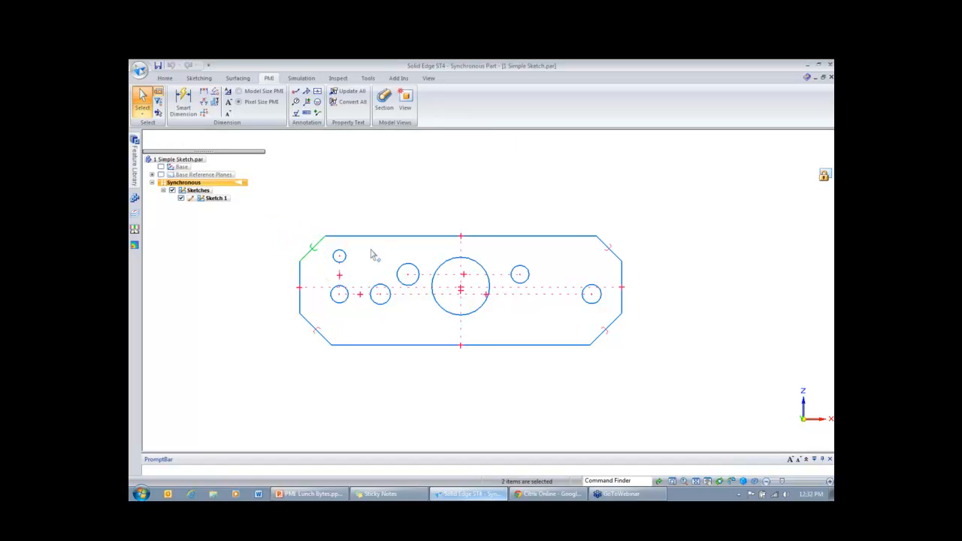
mouse_move(303, 241)
left_mouse_down()
mouse_move(423, 276)
mouse_move(538, 332)
mouse_move(615, 344)
left_mouse_up()
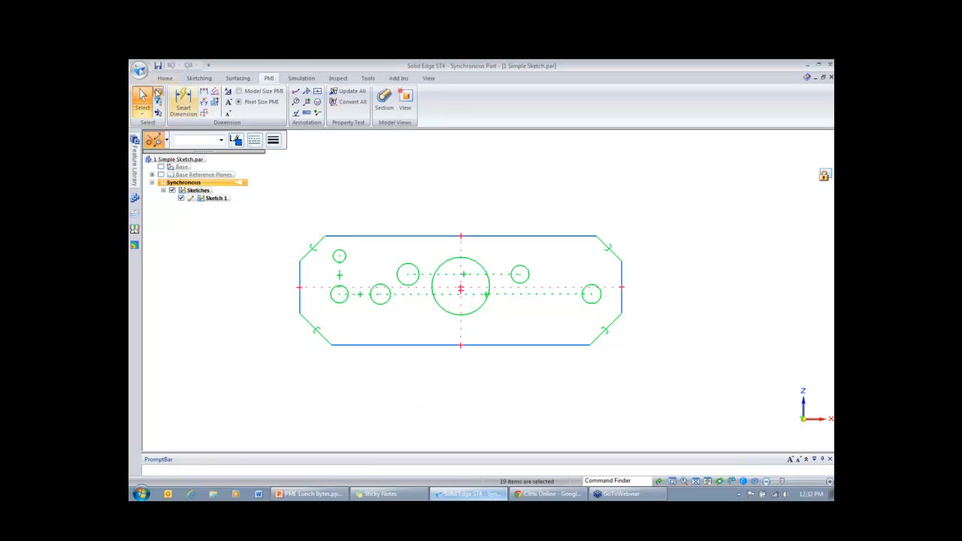
left_click(157, 93)
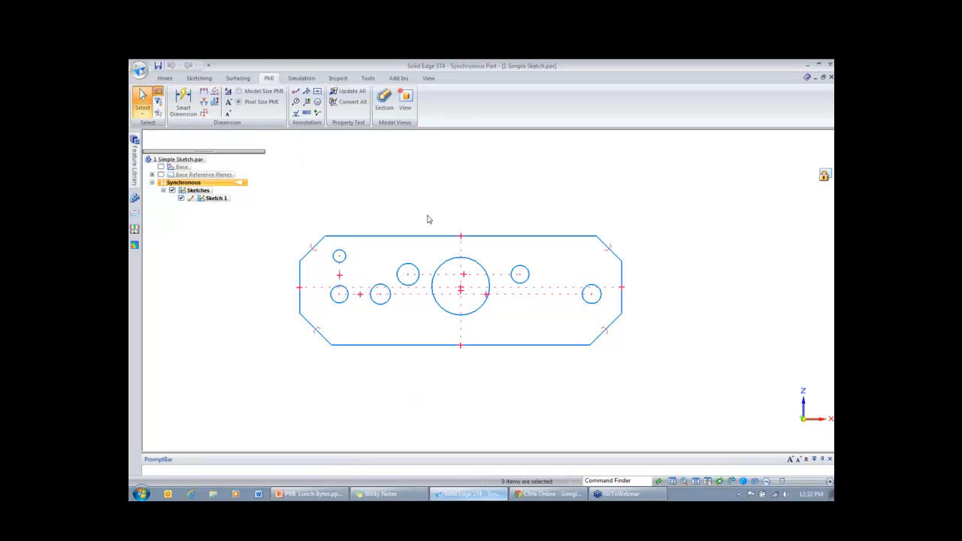
Step: Review the selection filter options and try multi-selecting the alignment relationships between the holes
left_click(159, 102)
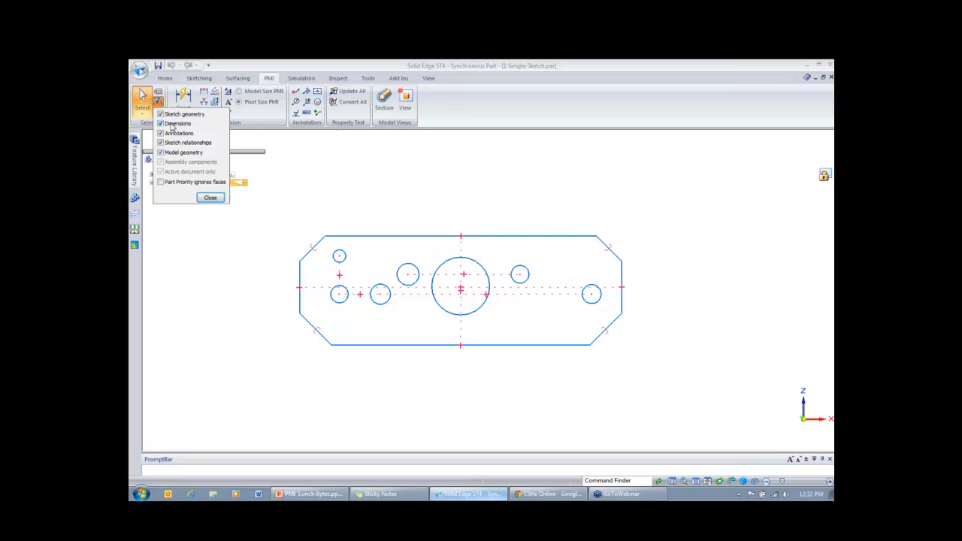
left_click(354, 247)
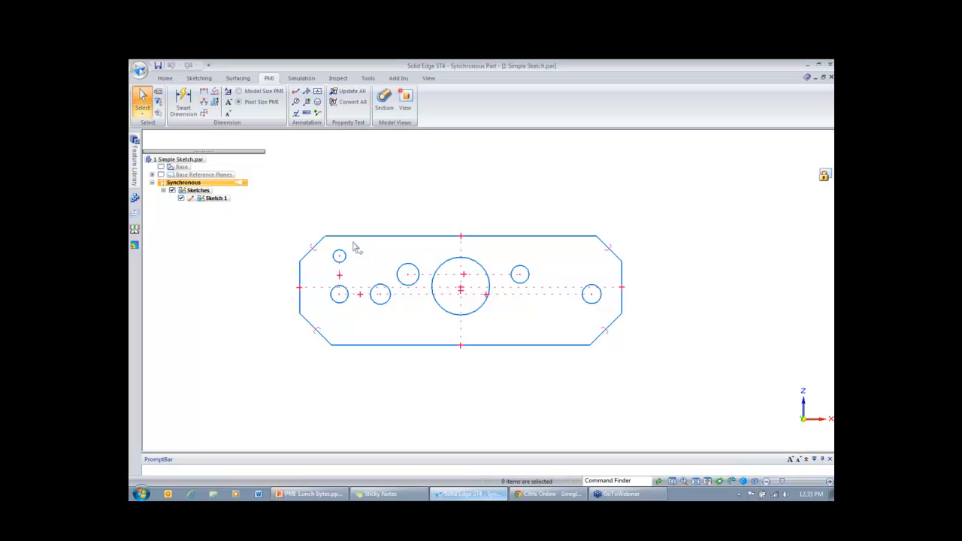
left_click(344, 277)
left_click(405, 297, "ctrl")
left_click(533, 288, "ctrl")
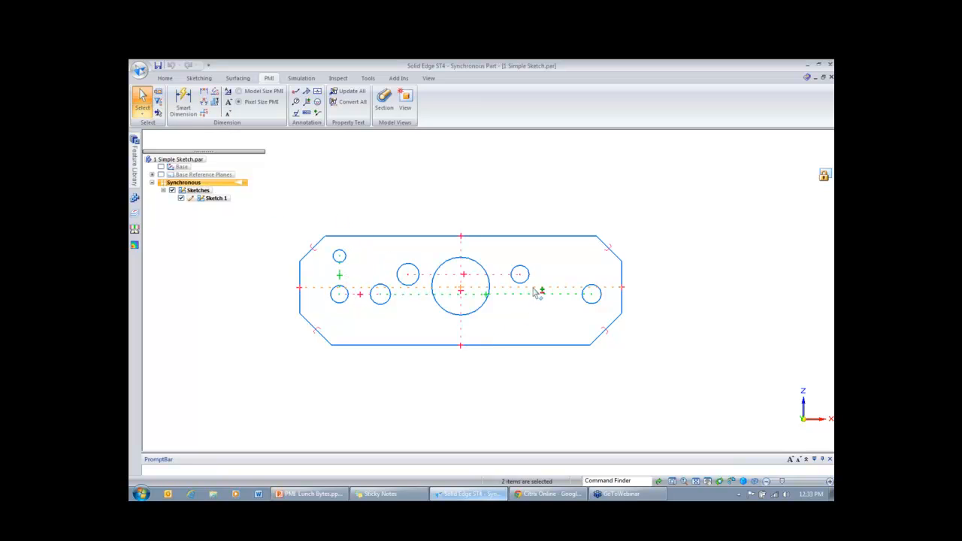
left_click(535, 327)
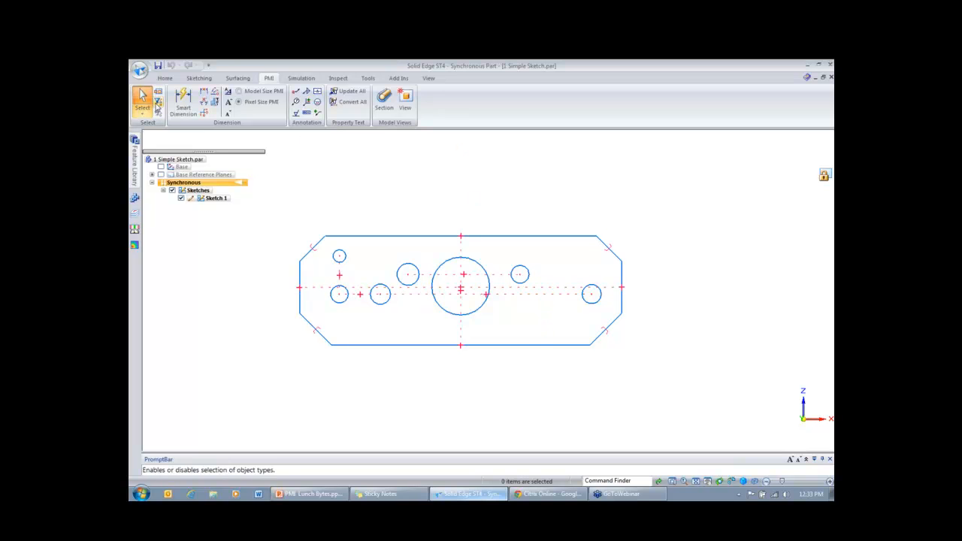
Step: Restrict the selection filter to sketch relationships, fence-select the whole sketch to pick only those, and clear the selection
left_click(158, 104)
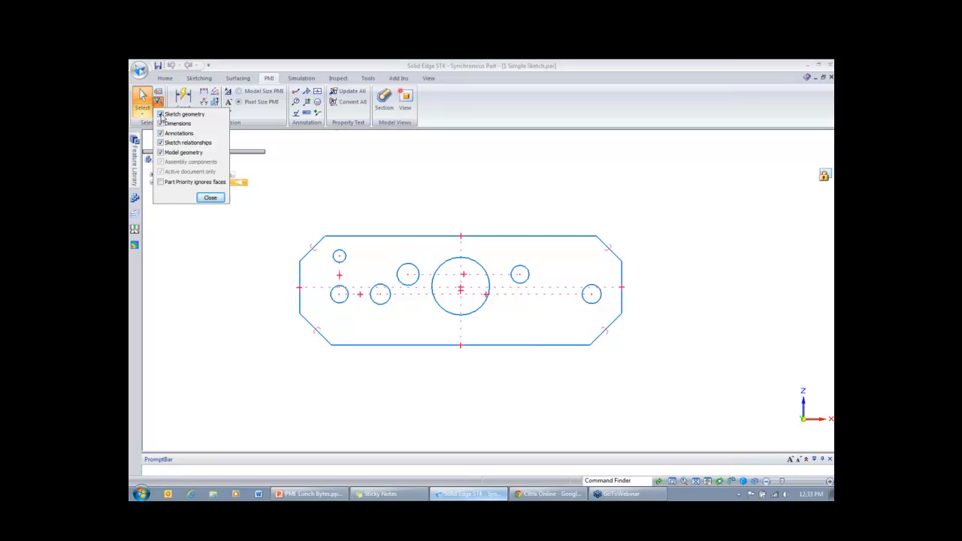
left_click(160, 114)
left_click(160, 124)
left_click(160, 133)
left_click(160, 153)
left_click(211, 197)
left_click_drag(264, 213, 708, 396)
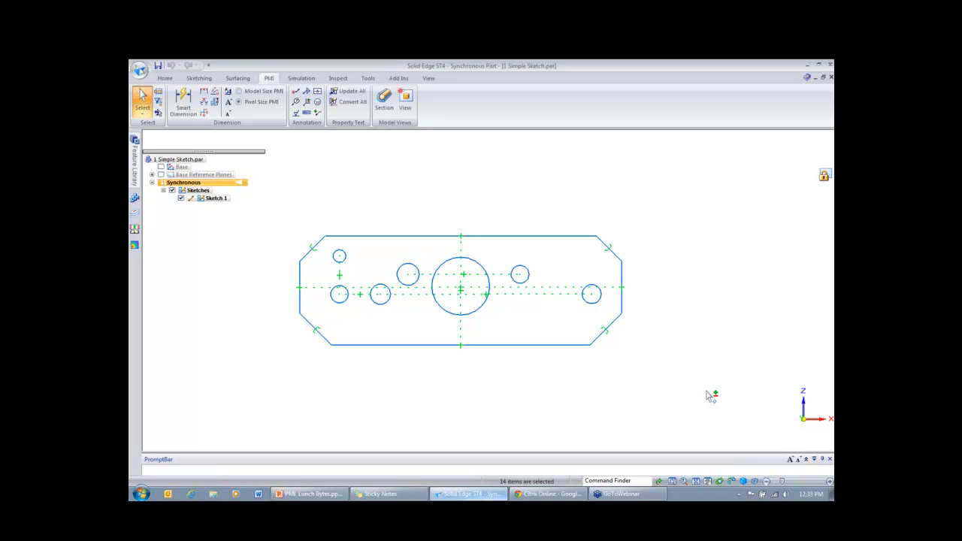
left_click(464, 198)
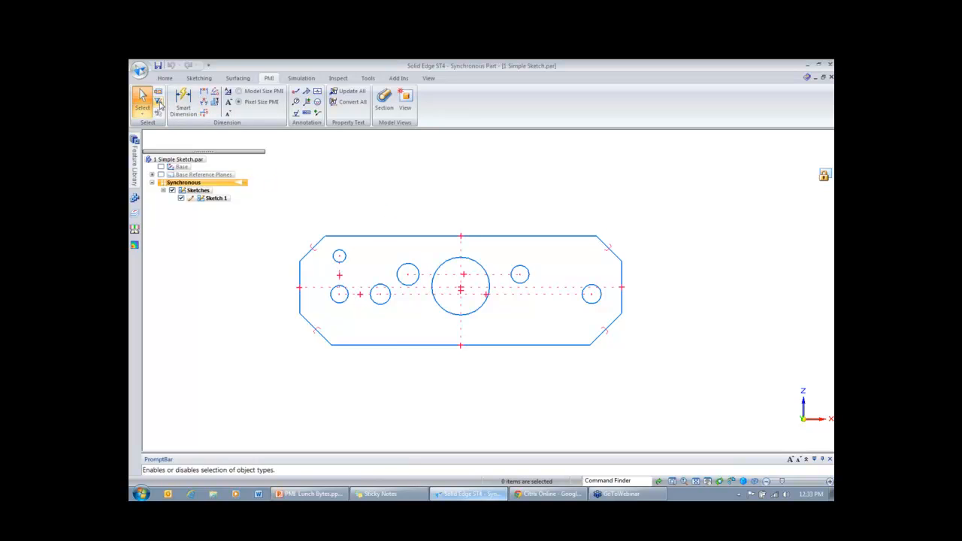
Step: Enable sketch geometry, dimensions, annotations and model geometry in the selection filter, and exclude sketch relationships
left_click(158, 100)
left_click(160, 115)
left_click(160, 123)
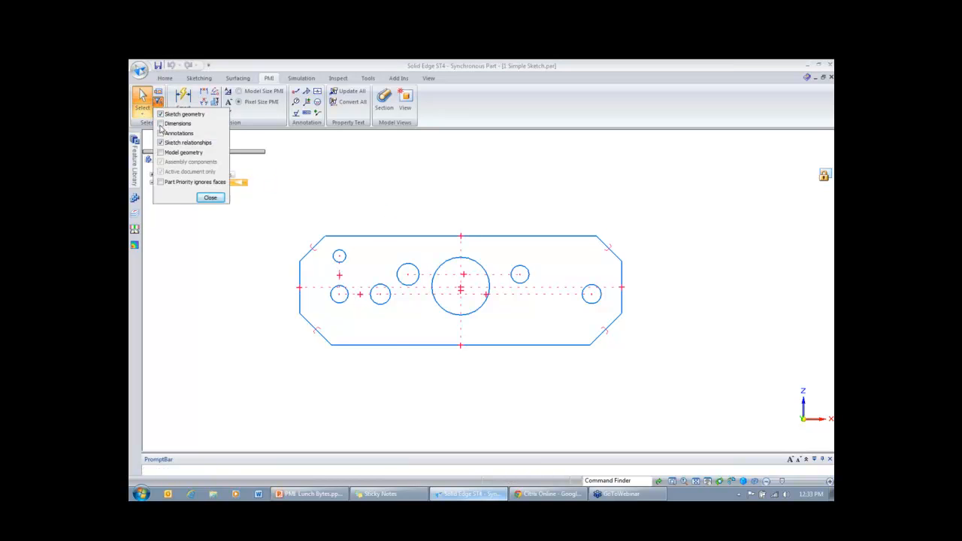
left_click(160, 133)
left_click(160, 142)
left_click(160, 153)
left_click(210, 198)
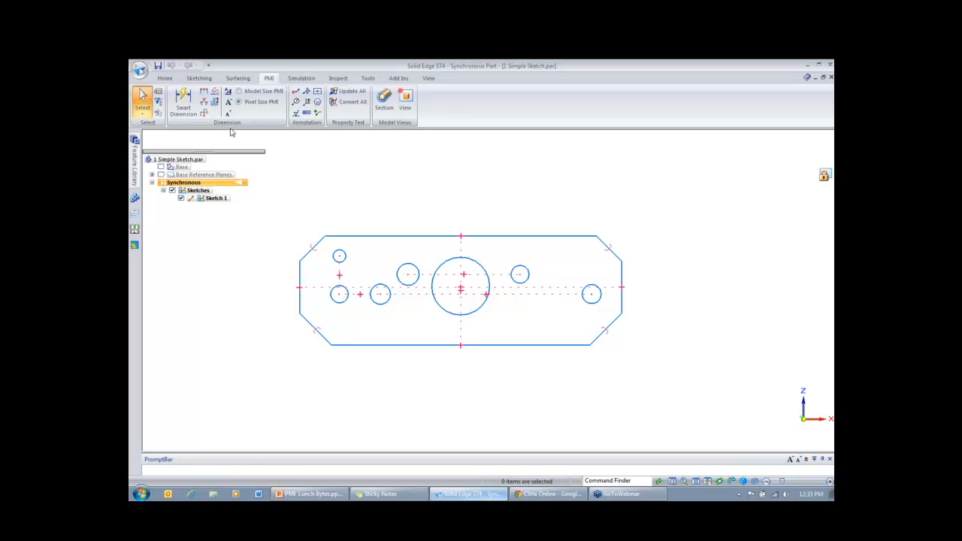
Step: Try Smart Dimension on the upper-left chamfer and on the large centre circle without placing either dimension
left_click(185, 108)
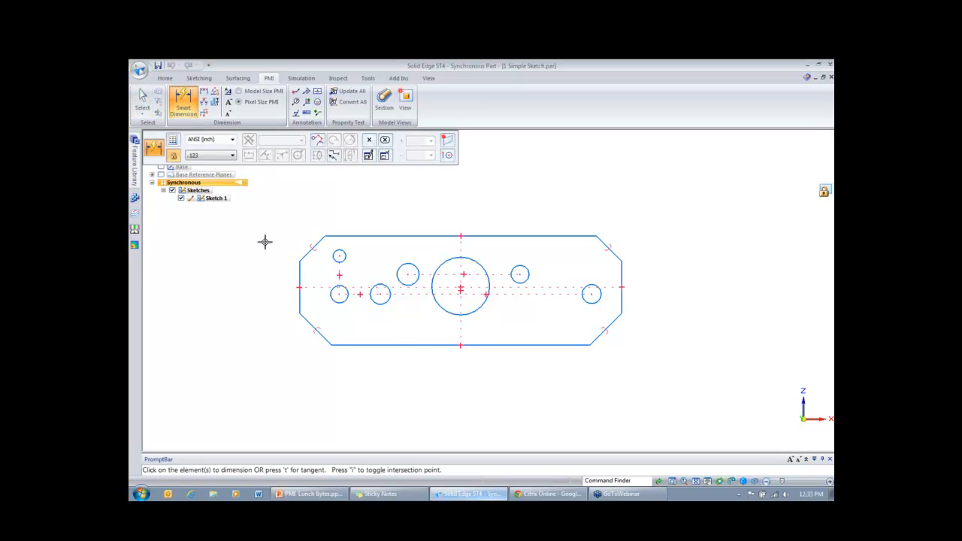
left_click(308, 252)
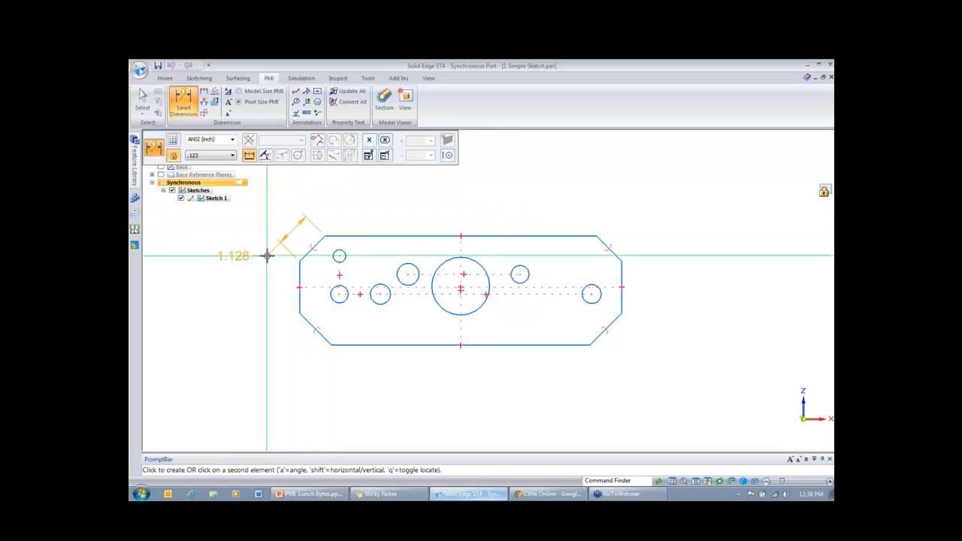
key("Escape")
left_click(188, 104)
left_click(440, 261)
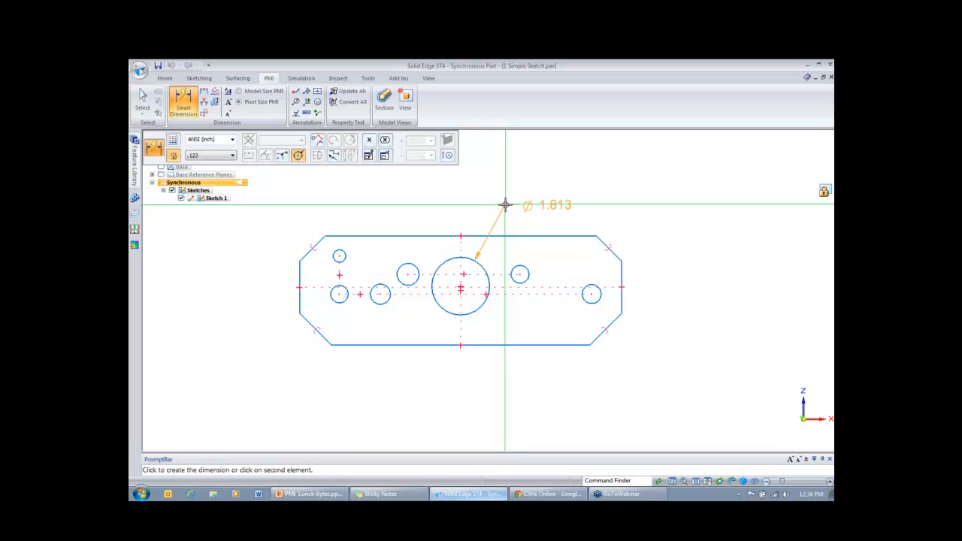
key("Escape")
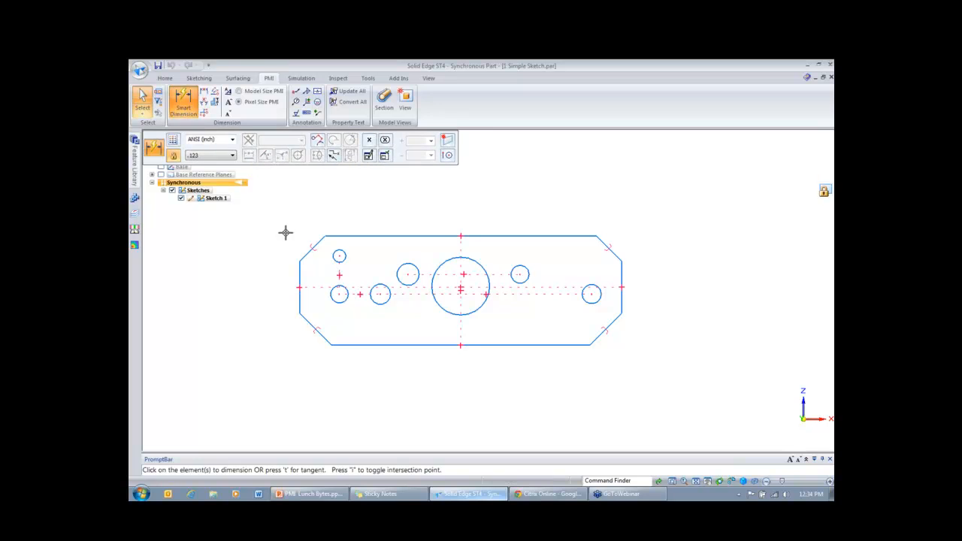
Step: Dimension the length of the upper-left chamfer with Smart Dimension, placing the text outside the plate
left_click(306, 253)
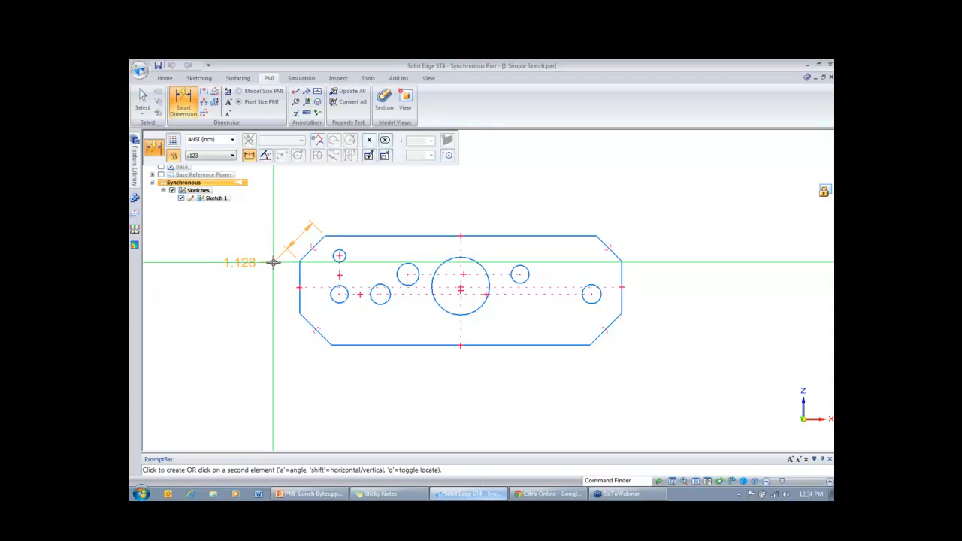
left_click(273, 263)
key("Escape")
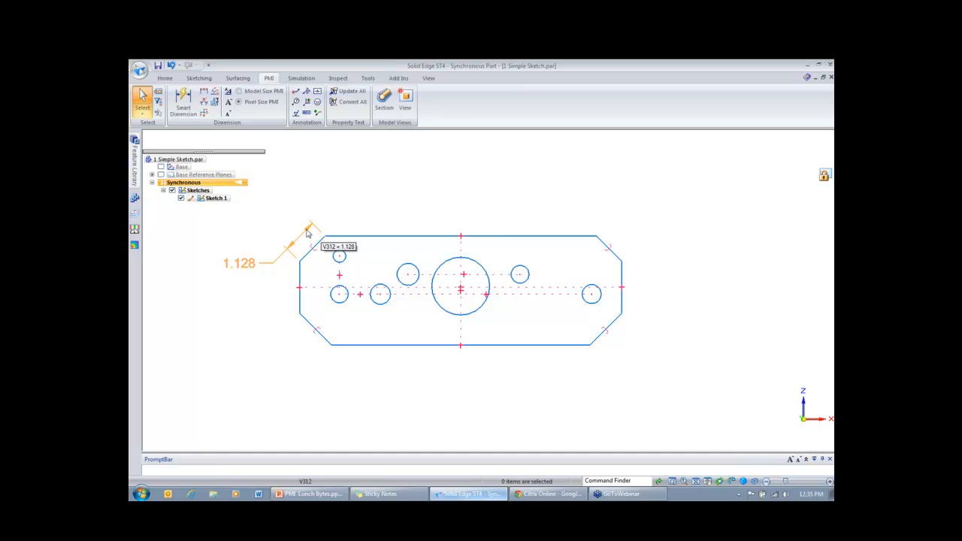
Step: Flip the arrows of the chamfer dimension to the outside of its extension lines
left_click(308, 231)
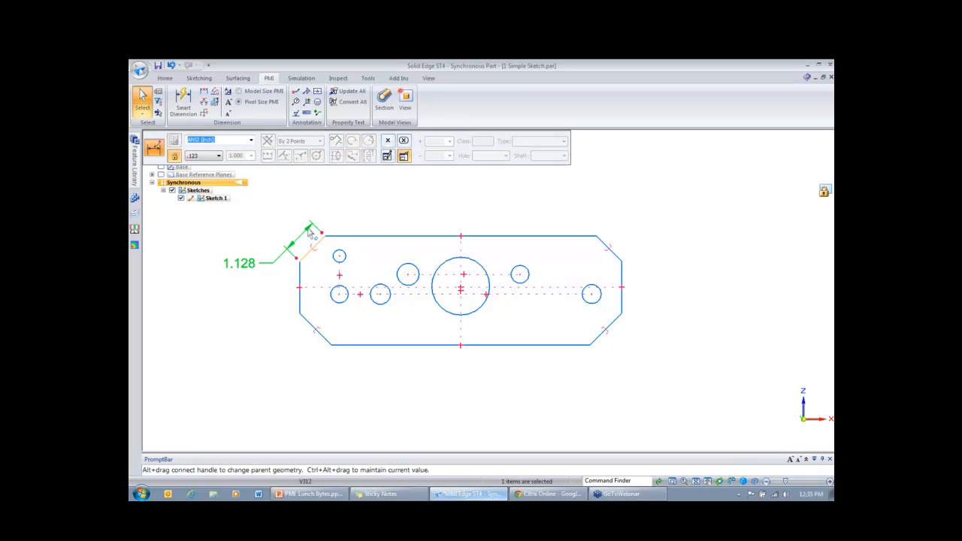
left_click(311, 210)
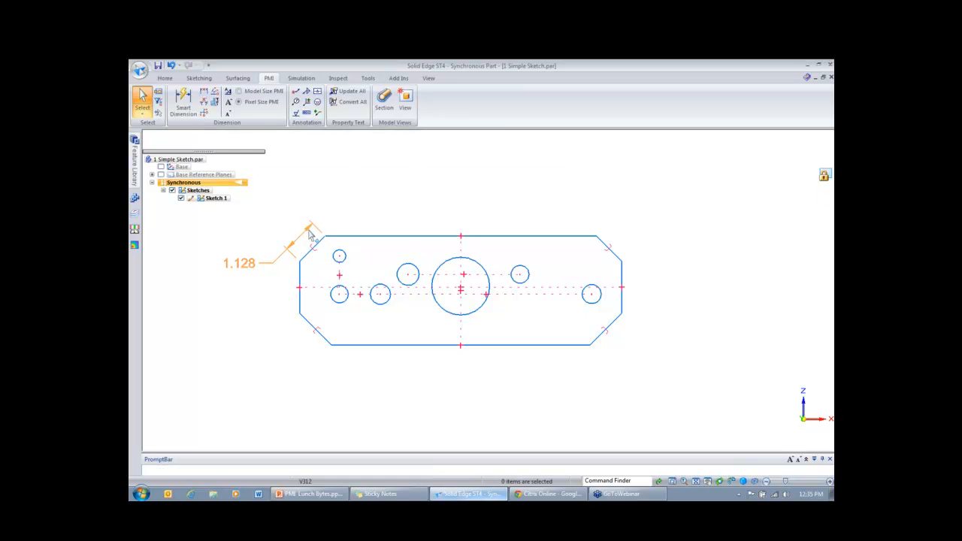
left_click(308, 232)
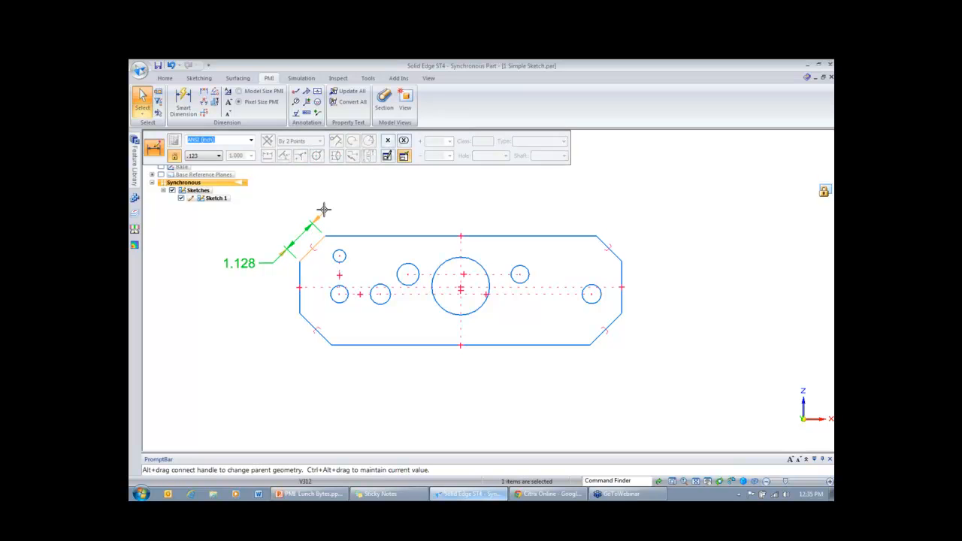
left_click(317, 197)
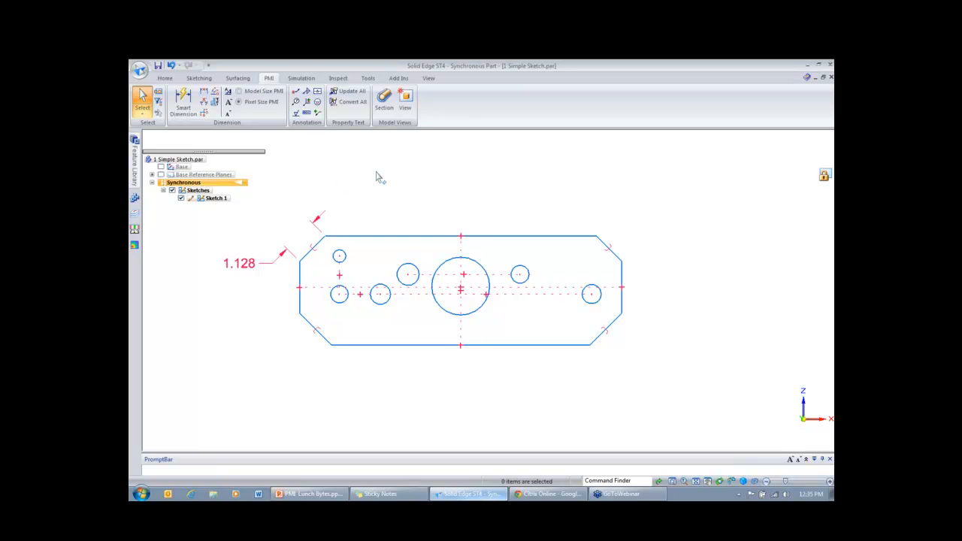
Step: Switch to the open document 2 Lock dimension.par and orbit the view around its rounded block
left_click(428, 79)
left_click(733, 117)
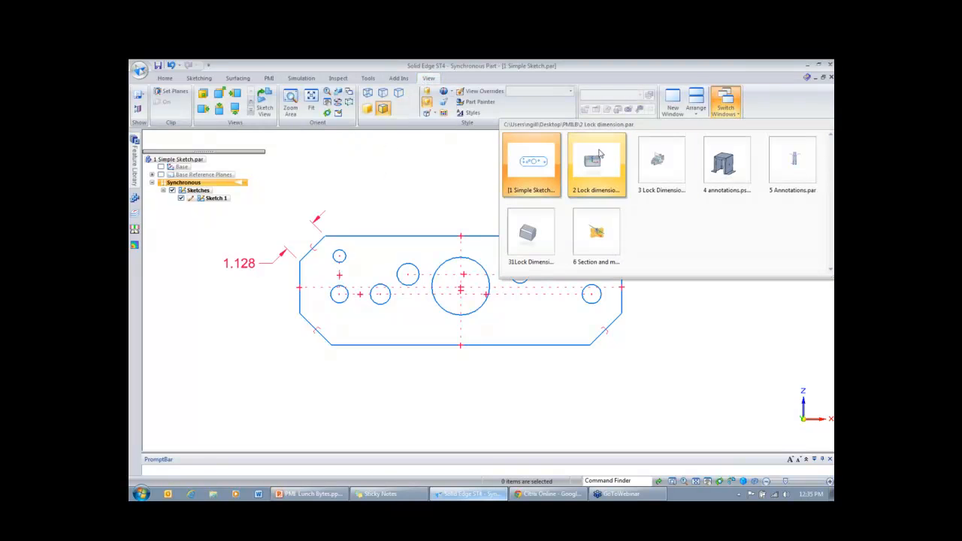
left_click(594, 164)
middle_click_drag(495, 175, 494, 176)
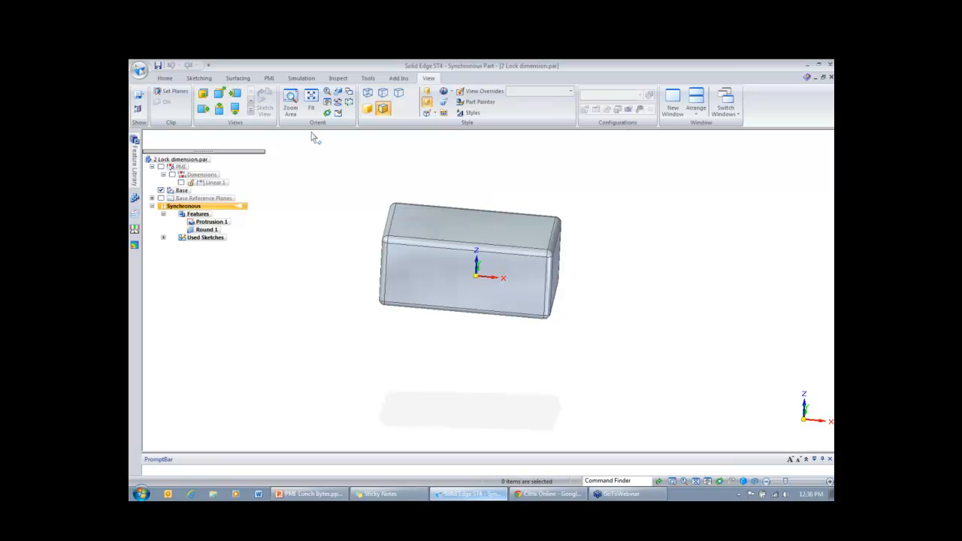
Step: Add a PMI Smart Dimension to the block's long upper front edge, placed above the block
left_click(269, 78)
left_click(183, 101)
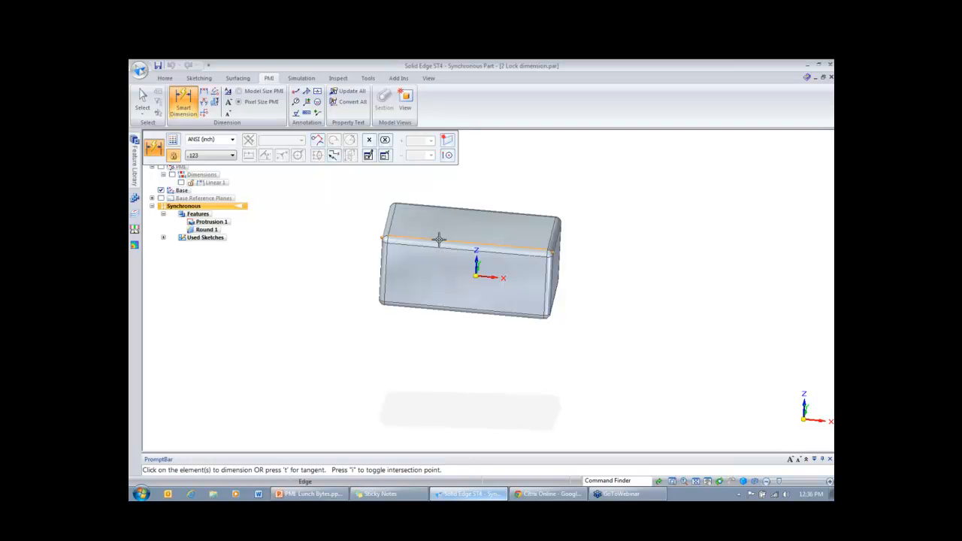
left_click(437, 240)
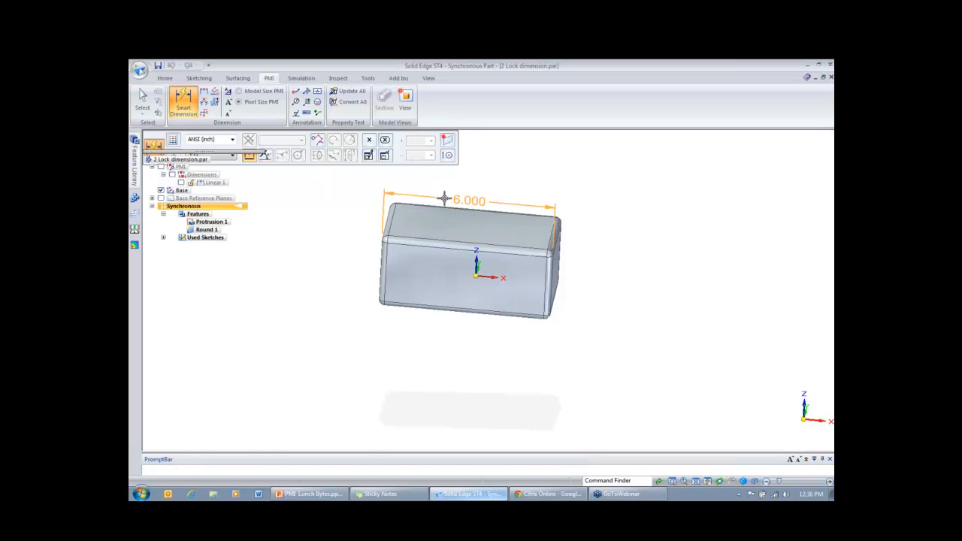
left_click(444, 197)
key("Return")
middle_click_drag(464, 177, 491, 172)
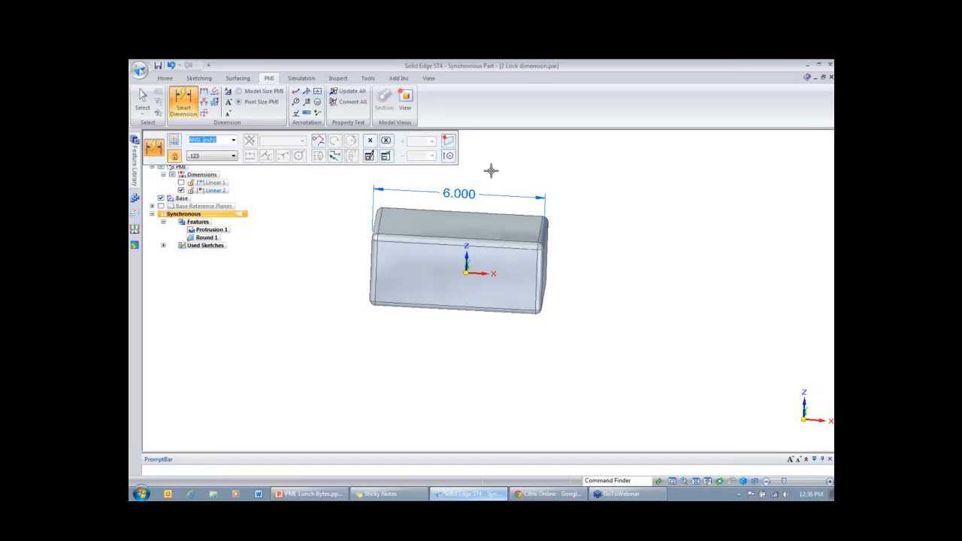
key("Escape")
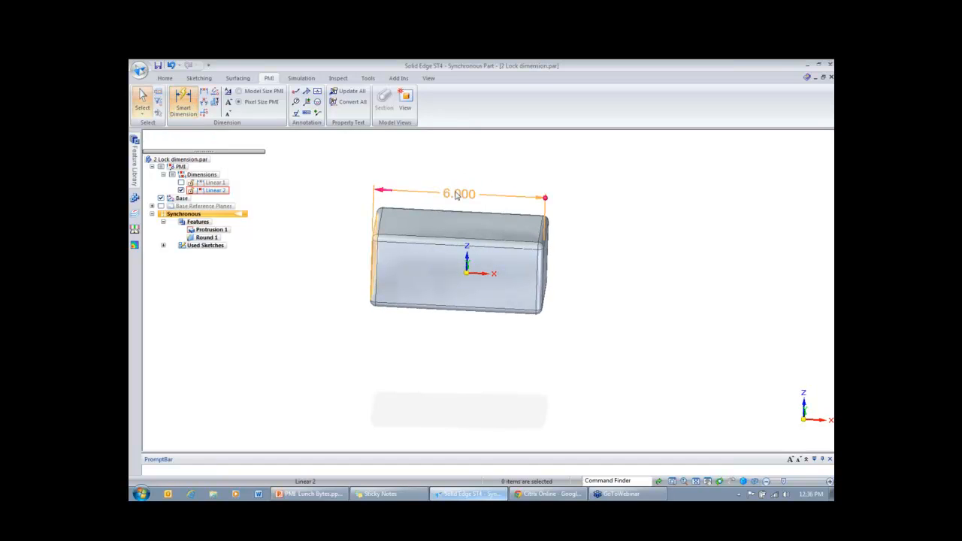
Step: Change the block's length dimension to 6.3 in and back to 6 in, and lock the dimension
left_click(459, 194)
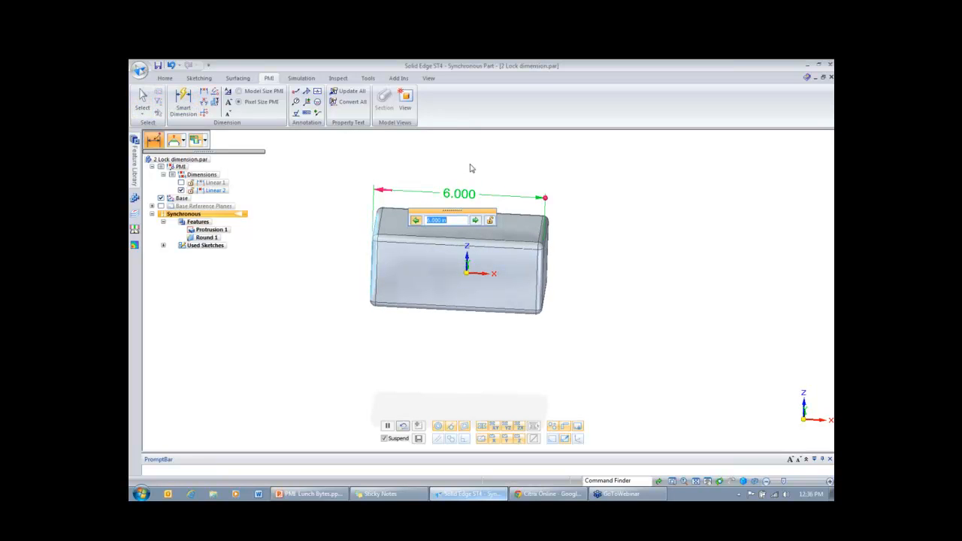
type("6.3")
key("Return")
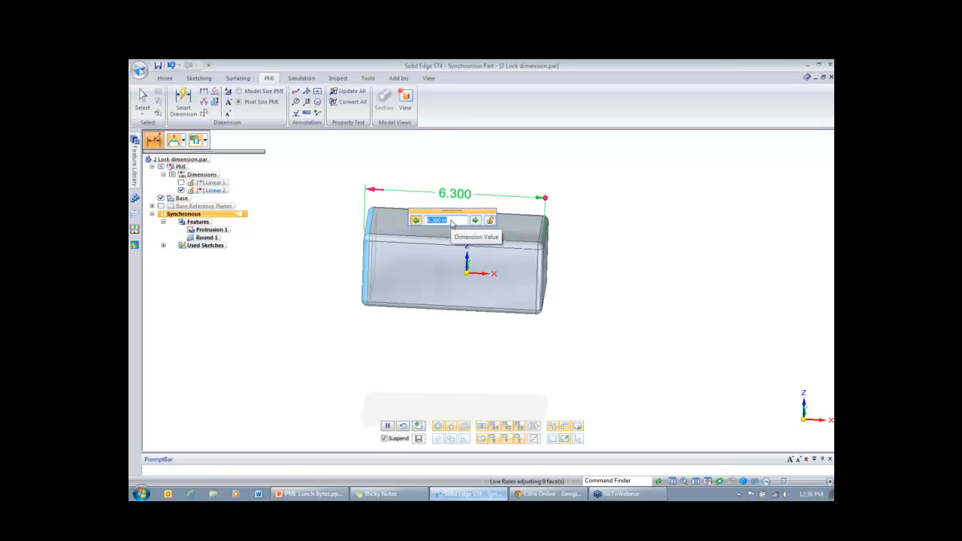
scroll(451, 224, "down", 1)
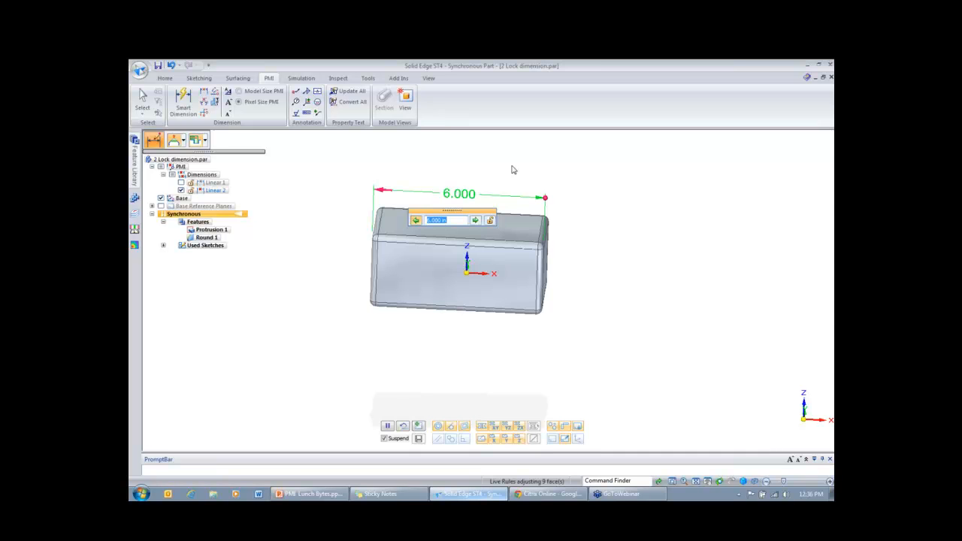
left_click(489, 221)
key("Escape")
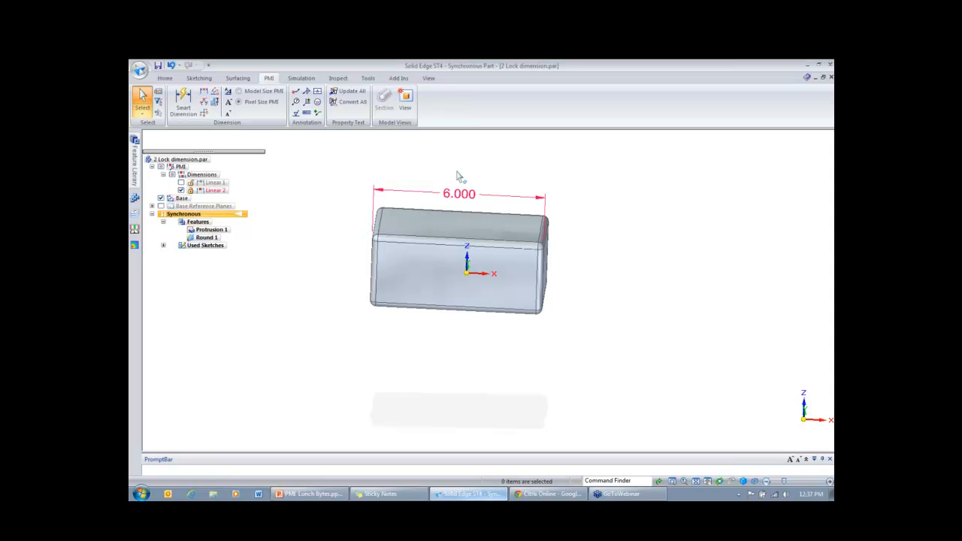
Step: Change the block's length dimension to 6.6 in by moving its left end face, and set it back to 6 in
middle_click_drag(459, 170, 473, 171)
left_click(468, 195)
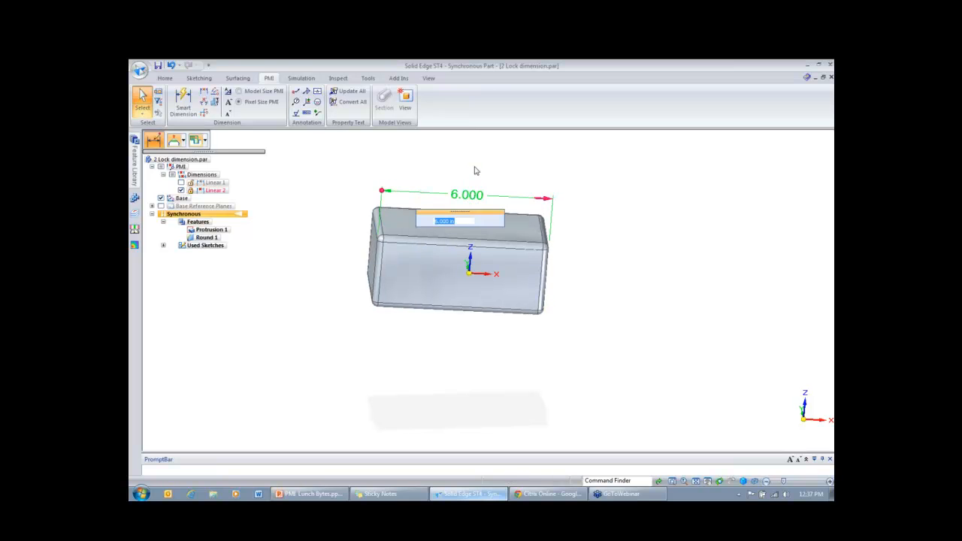
left_click(423, 221)
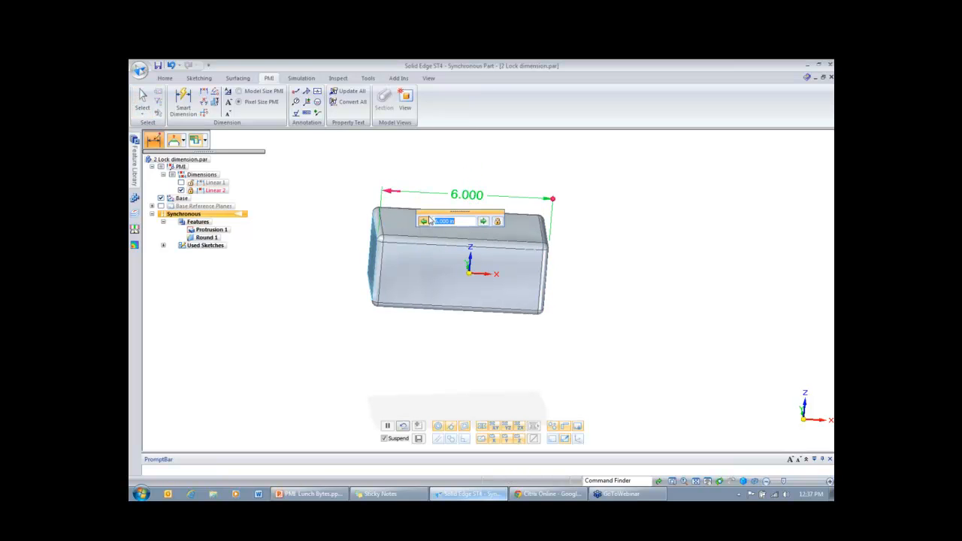
scroll(458, 224, "up", 3)
scroll(458, 224, "up", 3)
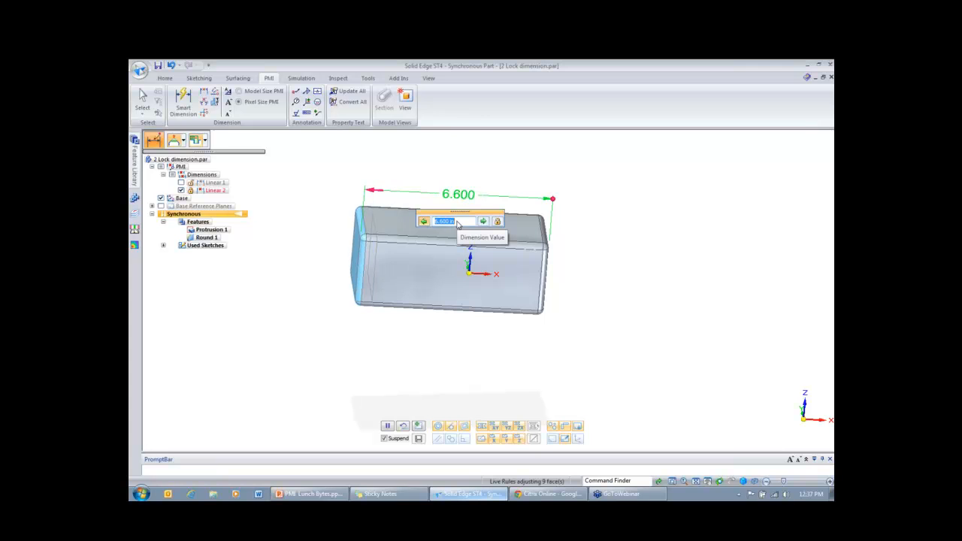
scroll(457, 224, "down", 6)
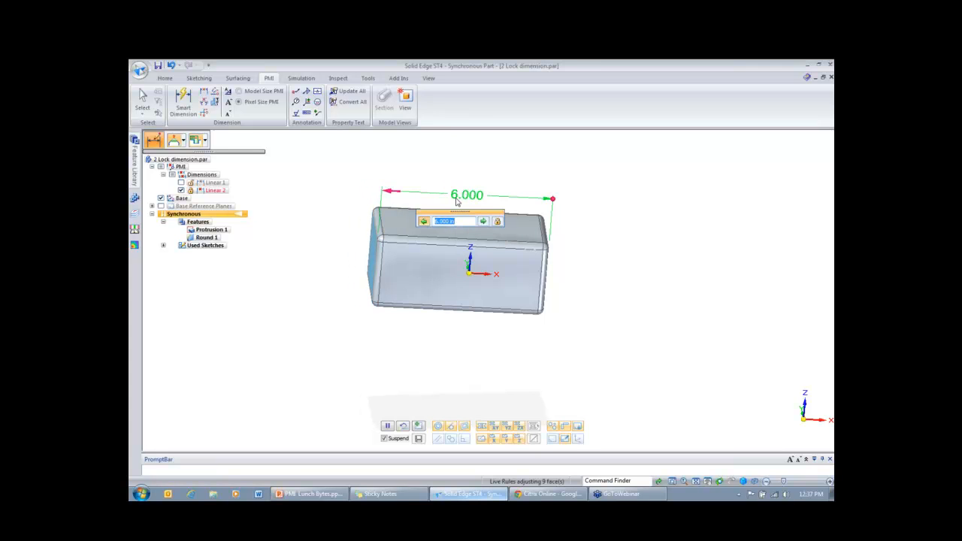
left_click(461, 182)
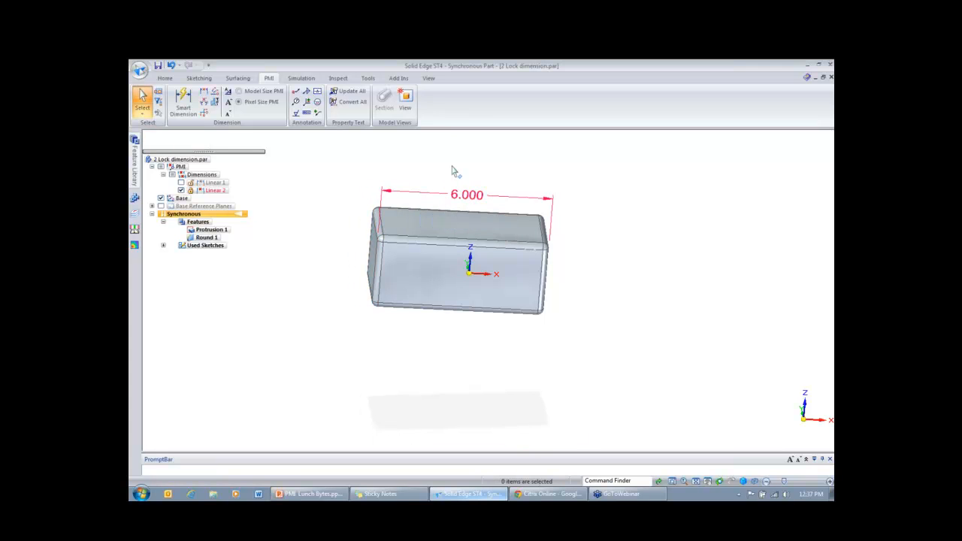
Step: Try to move the block's left end face outward by about 0.711 in with the length dimension locked
scroll(351, 195, "up", 3)
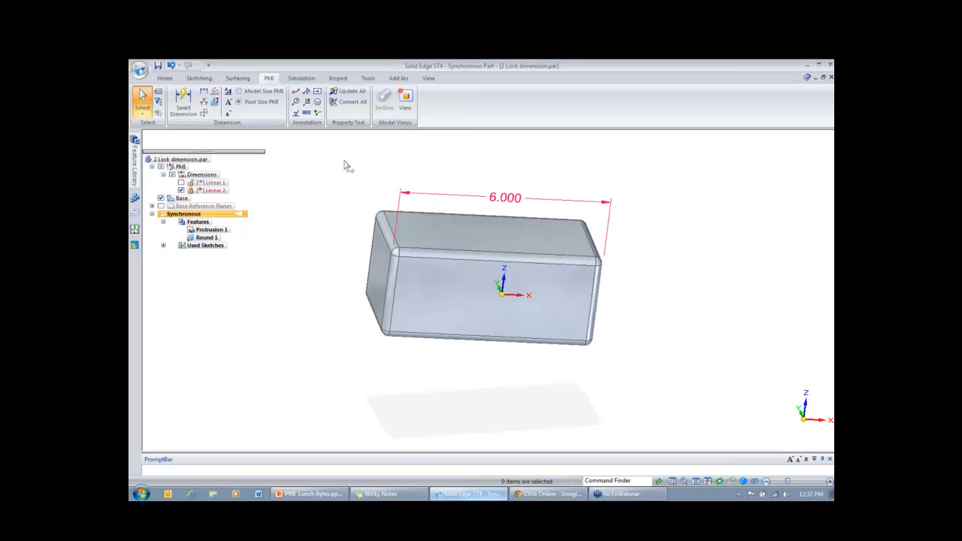
left_click(373, 265)
left_click(347, 258)
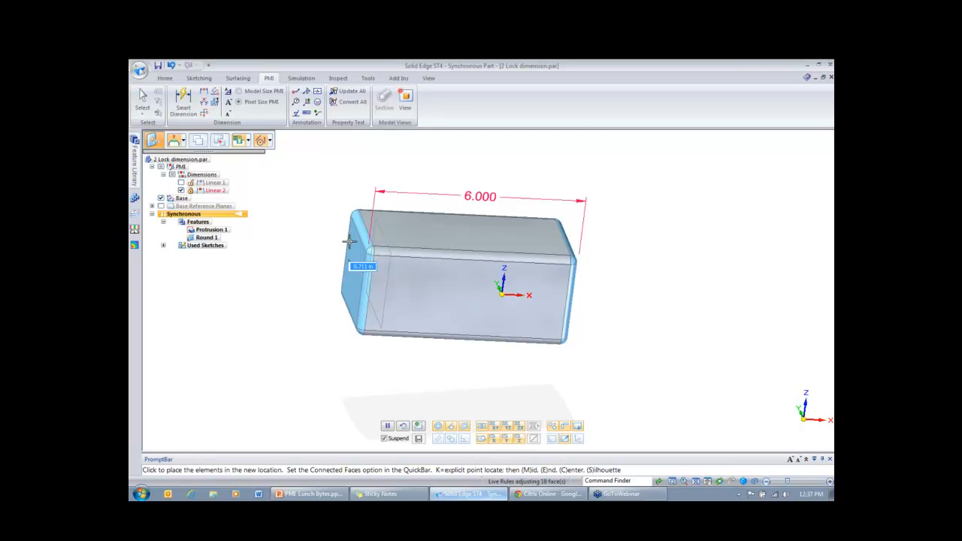
left_click(349, 241)
left_click(372, 259)
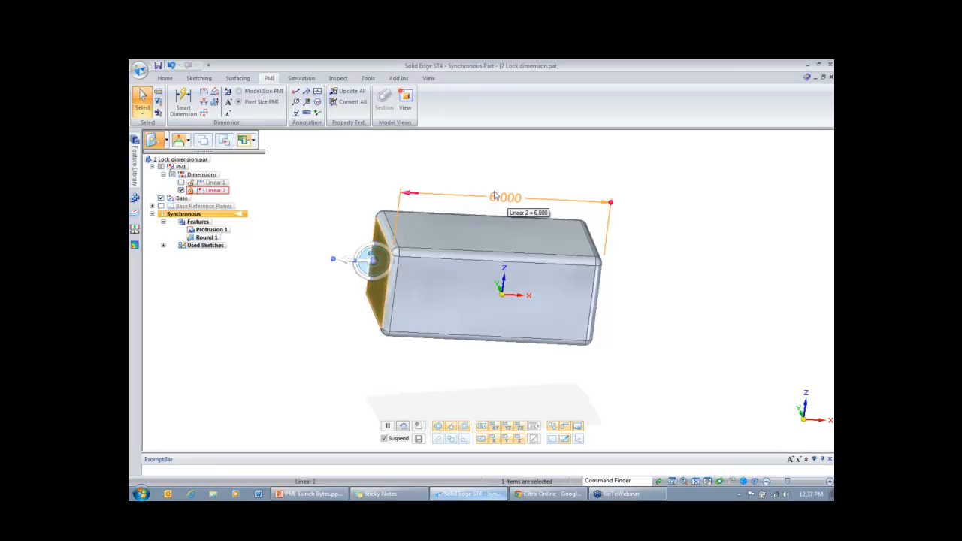
Step: Set the block's length dimension to 6.3 in and back to 6 in twice, moving its right end face
left_click(492, 197)
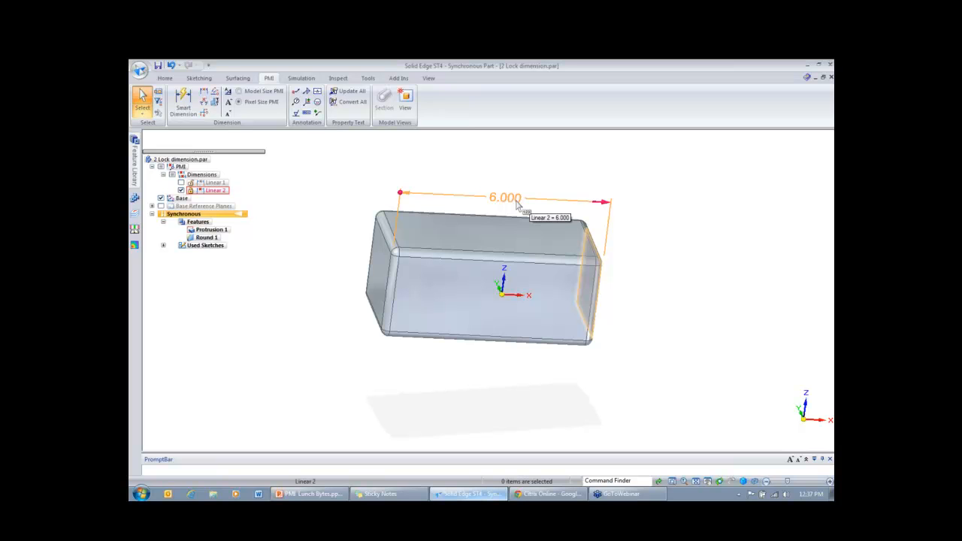
left_click(517, 204)
type("6.3")
key("Return")
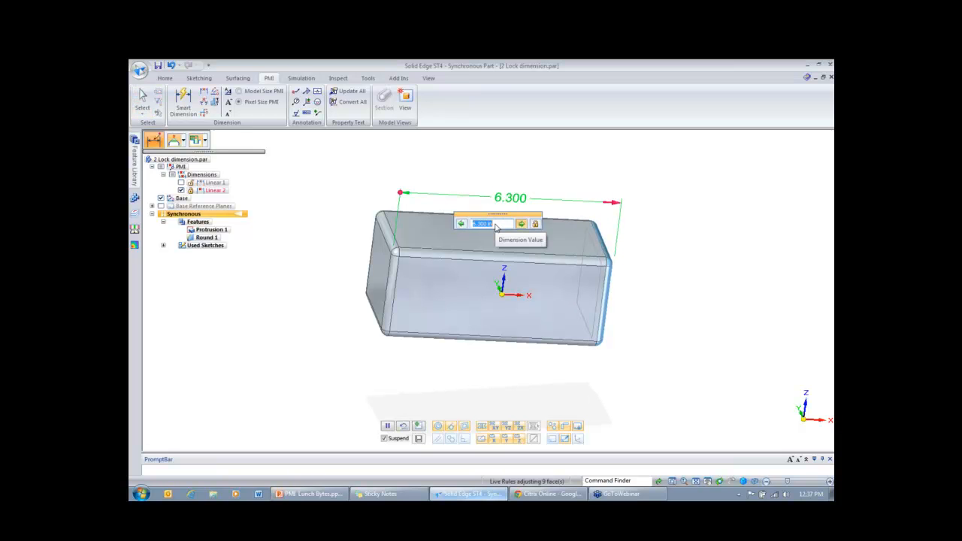
type("6")
key("Return")
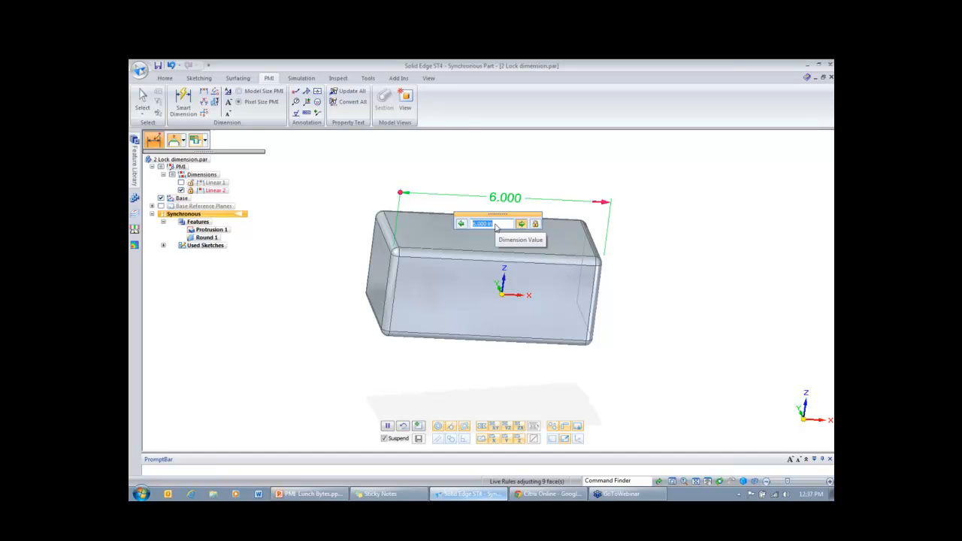
type("6.3")
key("Return")
type("6")
key("Return")
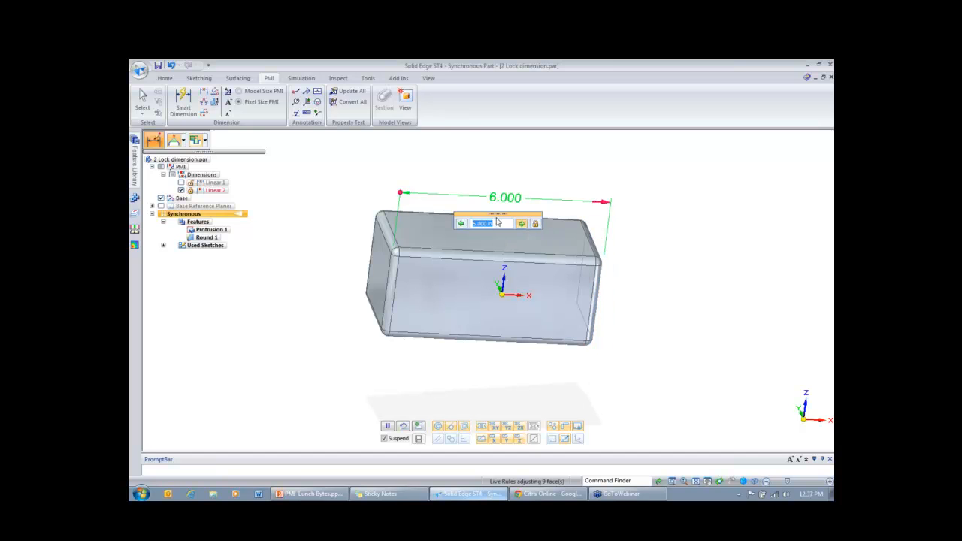
left_click(532, 157)
Step: Open the block's length dimension for editing and close it with the length at 6 in
middle_click_drag(537, 162, 523, 158)
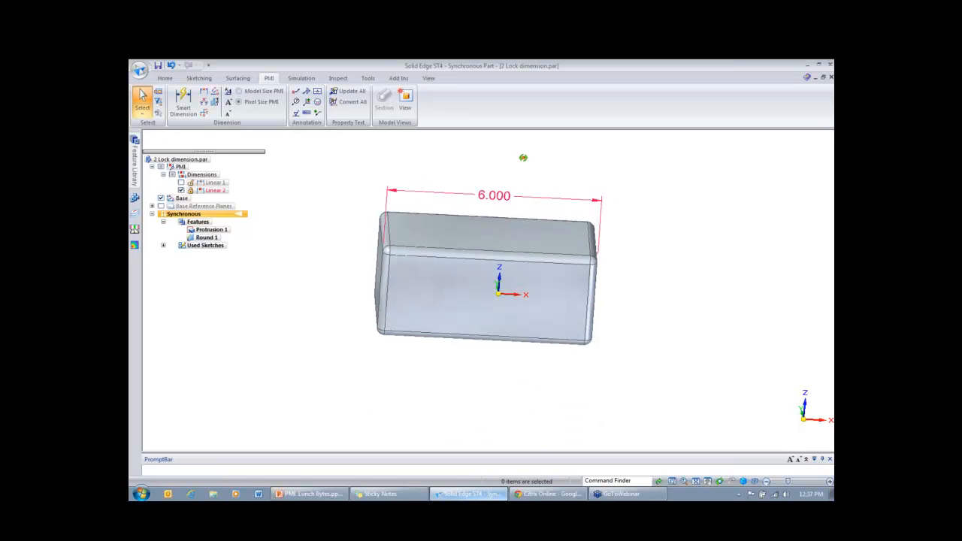
left_click(511, 197)
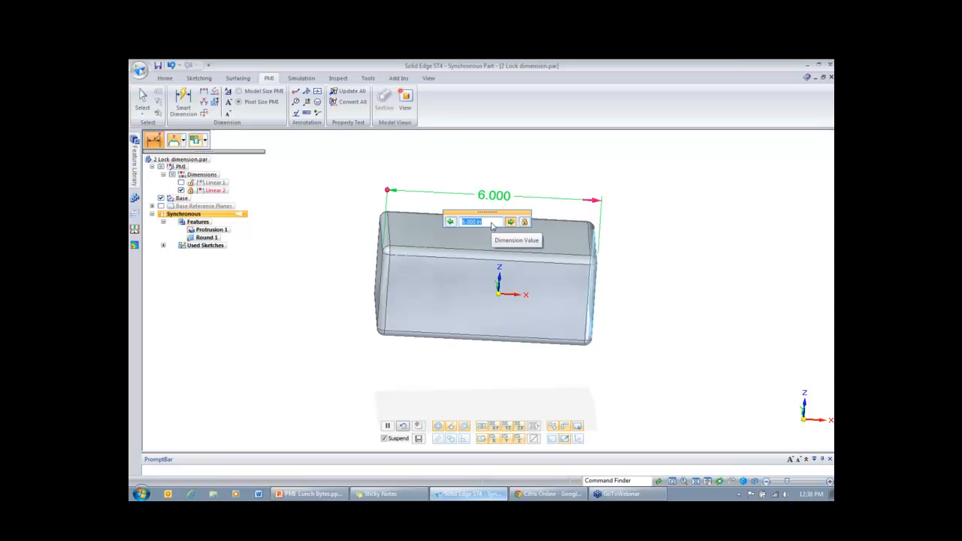
scroll(492, 226, "down", 1)
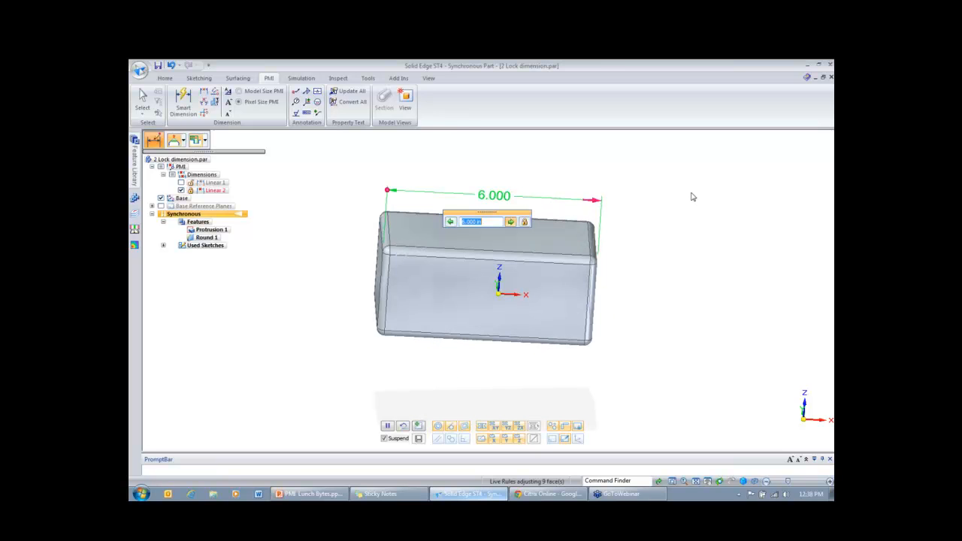
key("Escape")
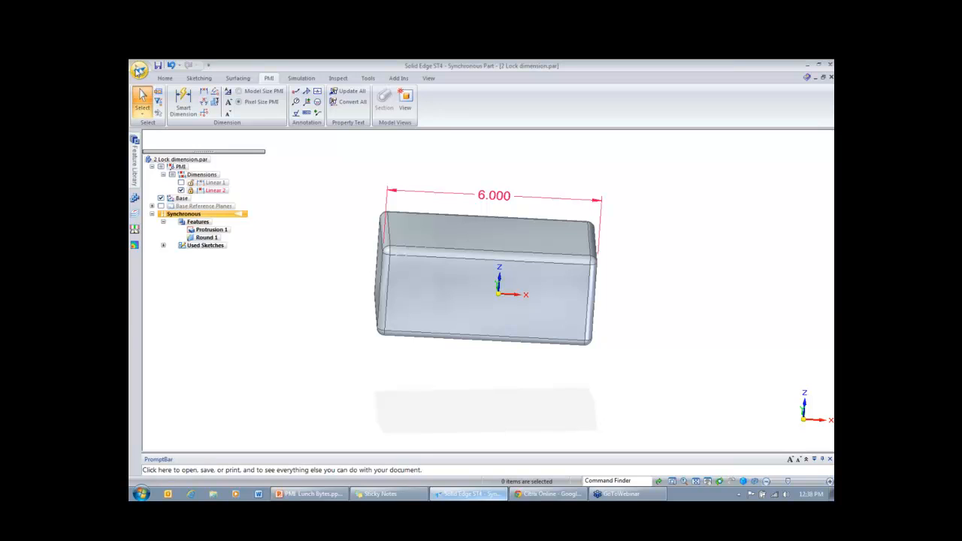
Step: Turn on the General option Enable value changes using the mouse wheel and apply it
left_click(139, 69)
left_click(185, 335)
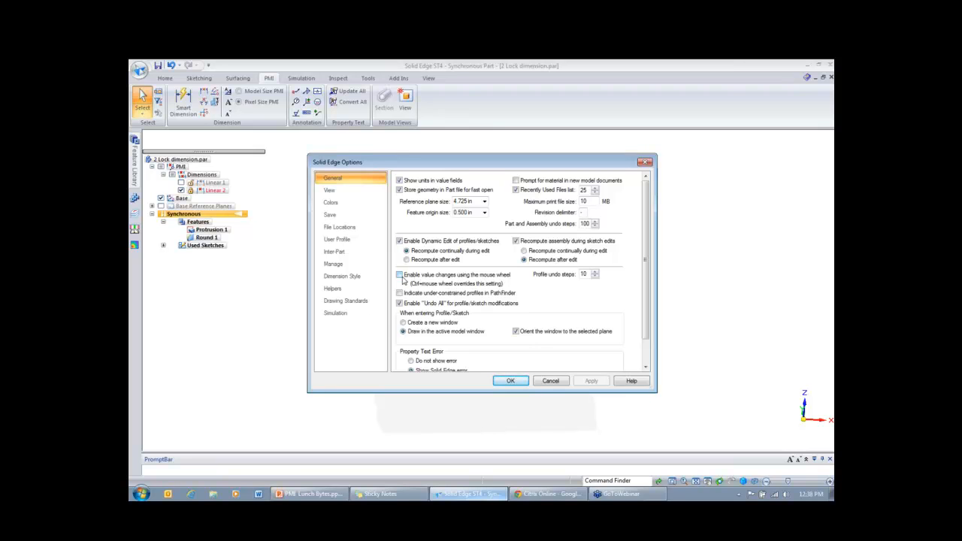
left_click(400, 276)
left_click(591, 381)
left_click(511, 381)
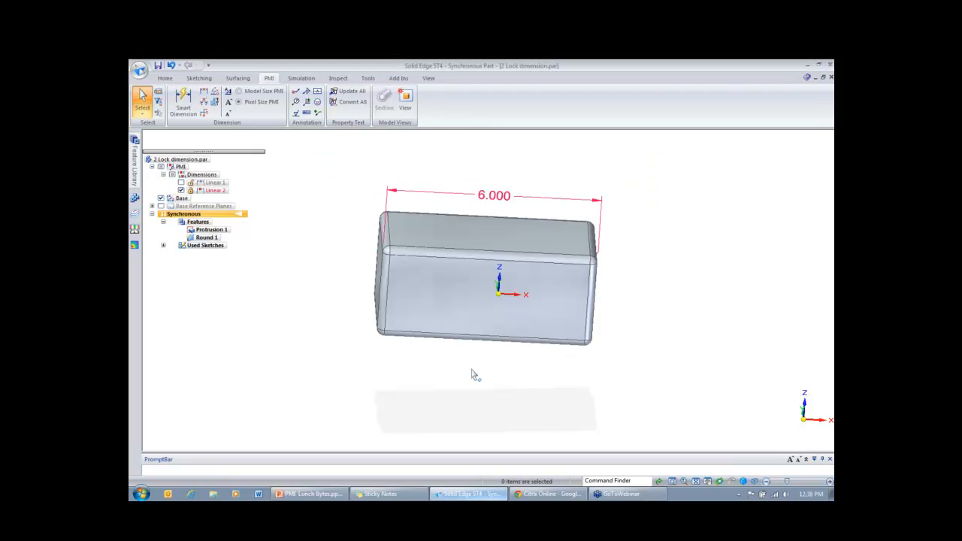
Step: Change the block's length dimension to 6.3 in and back to 6 in with mouse-wheel value changes enabled
left_click(499, 197)
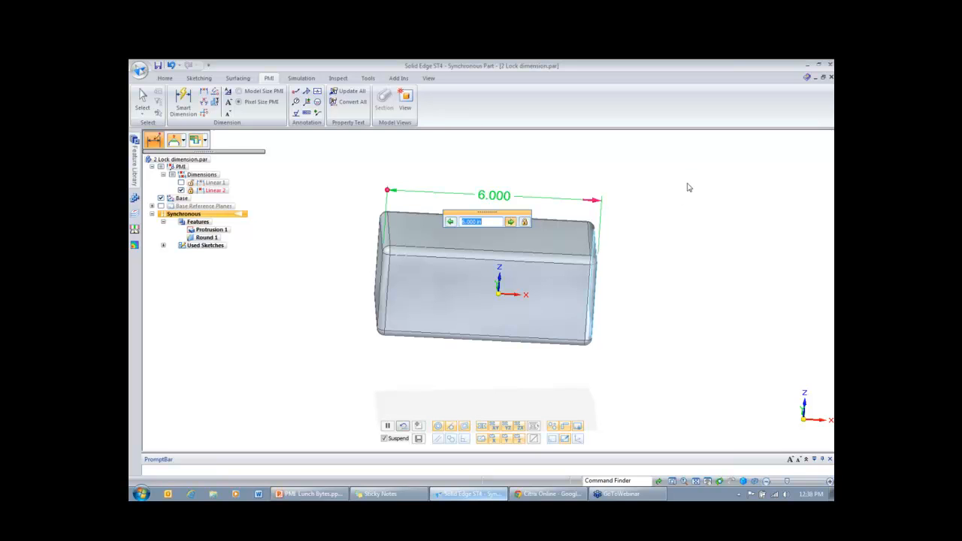
type("6.3")
key("Return")
scroll(689, 187, "down", 1)
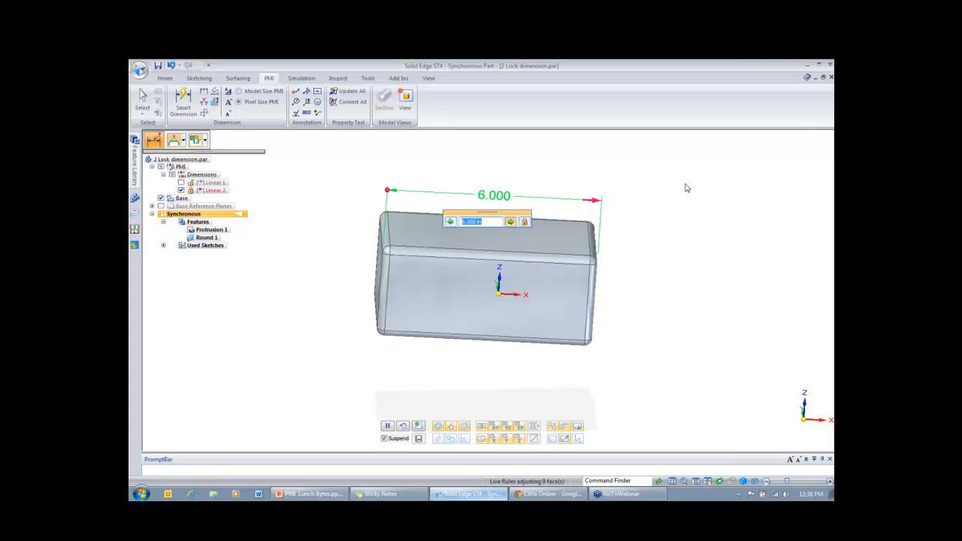
scroll(687, 188, "up", 1)
scroll(687, 188, "down", 1)
left_click(687, 188)
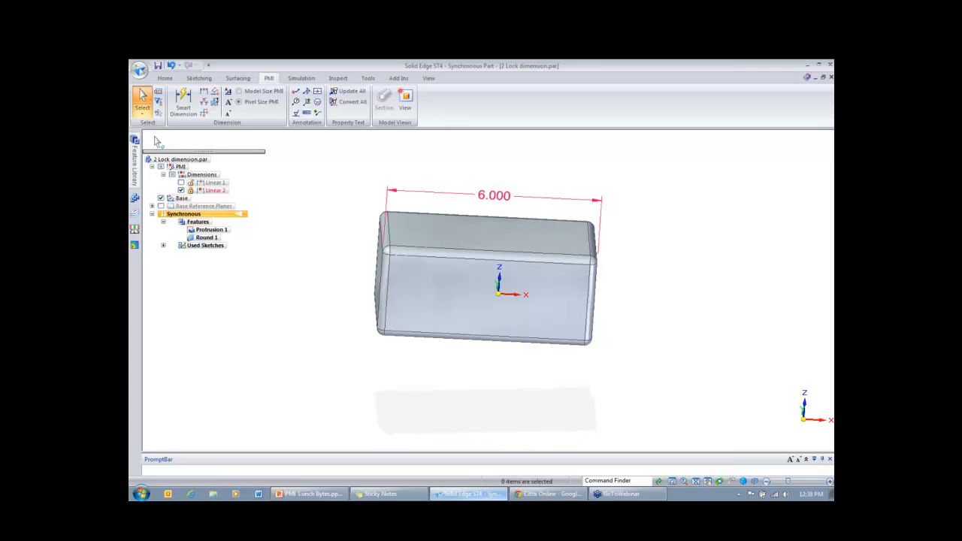
Step: Turn off the General option Enable value changes using the mouse wheel and apply it
left_click(140, 70)
left_click(196, 338)
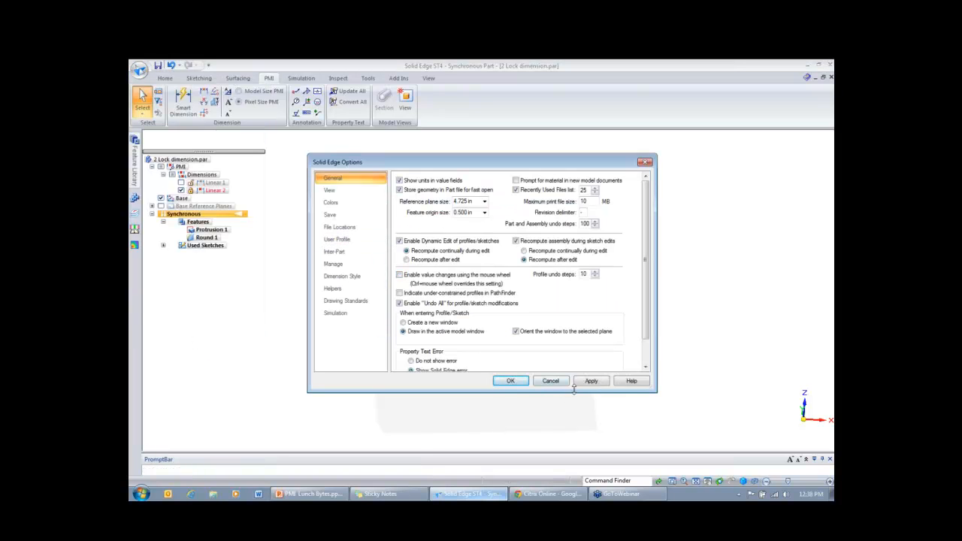
left_click(587, 383)
left_click(497, 382)
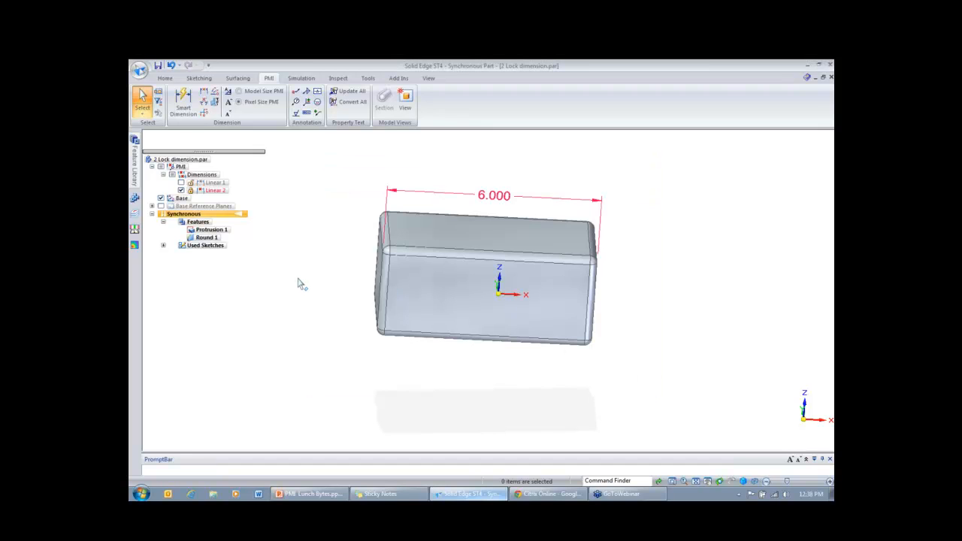
Step: Switch to the open document 3 Lock Dimension .par
middle_click_drag(298, 277, 308, 257)
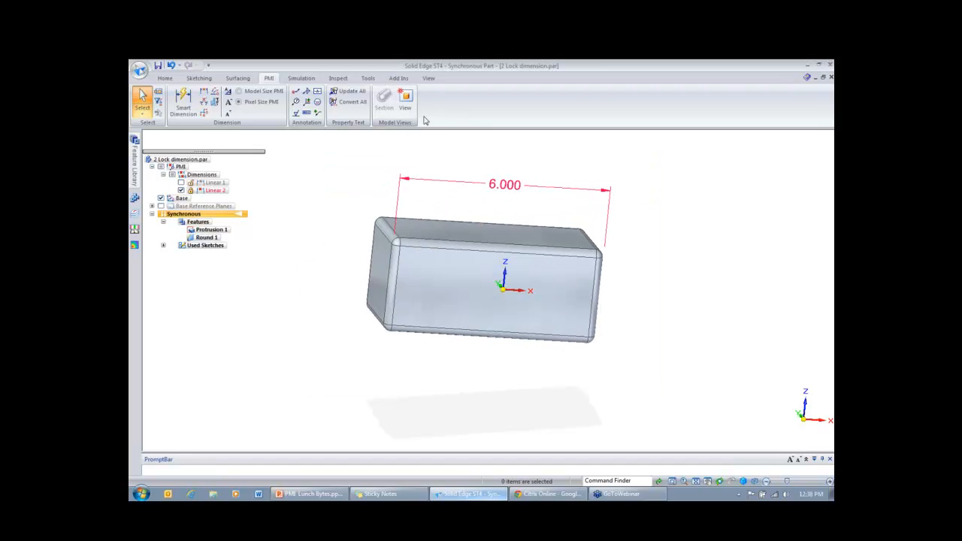
left_click(428, 78)
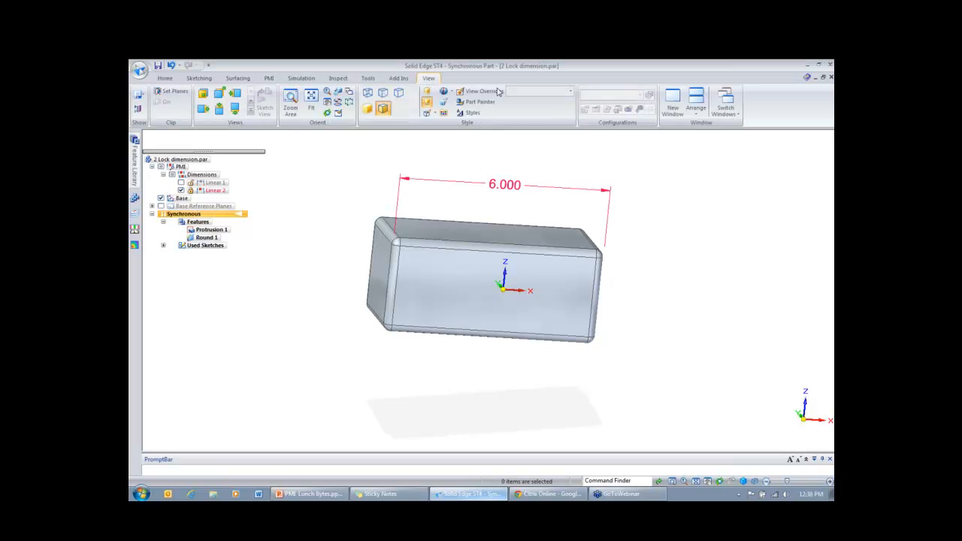
left_click(735, 114)
left_click(666, 167)
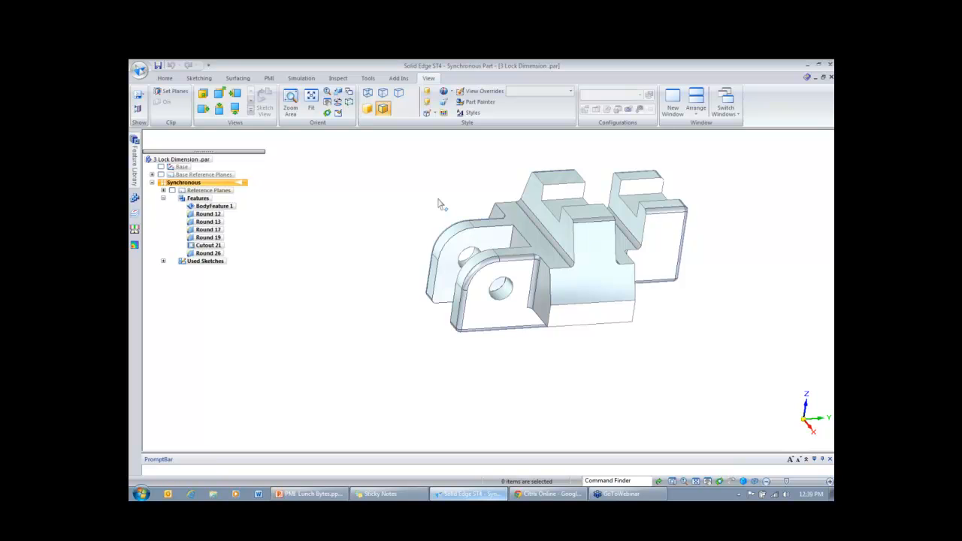
Step: Add a PMI Smart Dimension between the front lug's hole and the lug's outer end face, placed below the lug
mouse_move(439, 203)
middle_mouse_down()
mouse_move(449, 202)
mouse_move(430, 204)
middle_mouse_up()
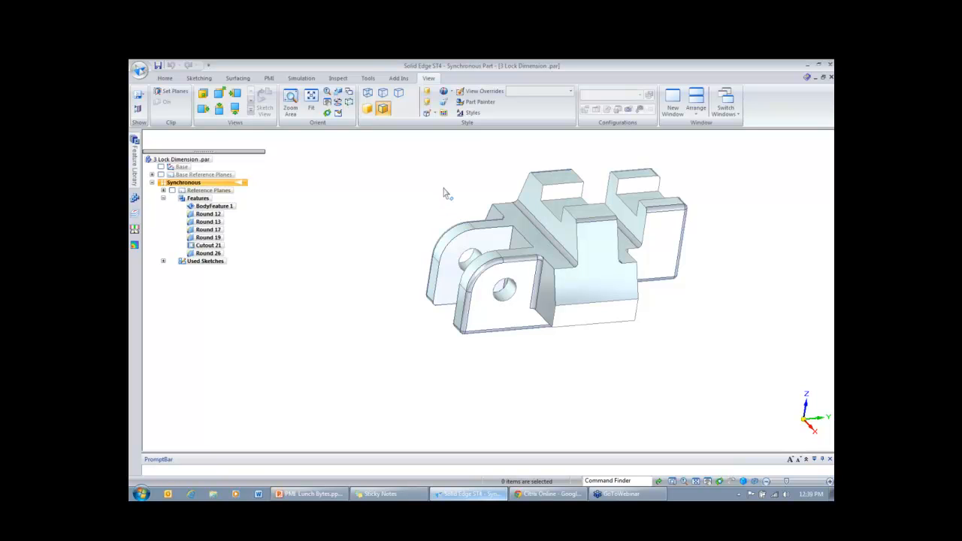
scroll(466, 199, "up", 1)
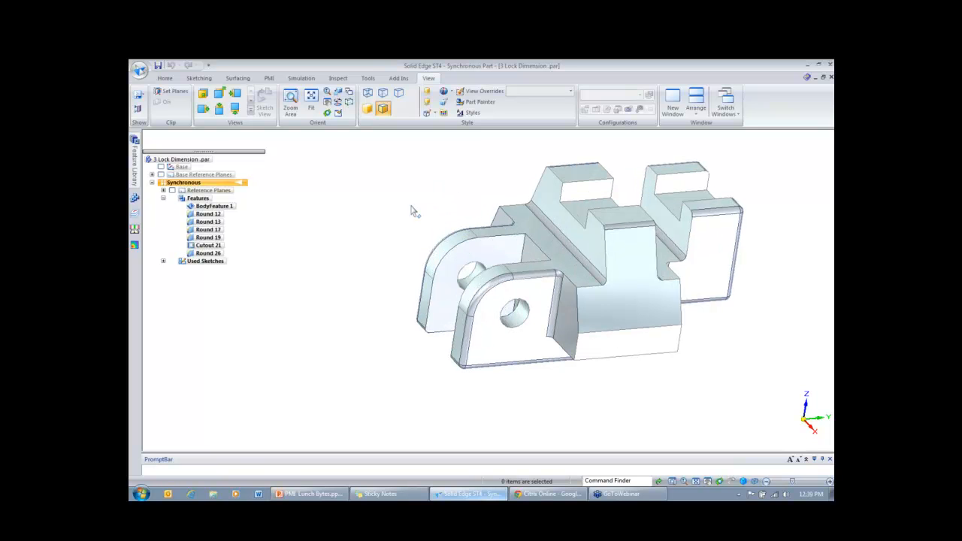
left_click(268, 78)
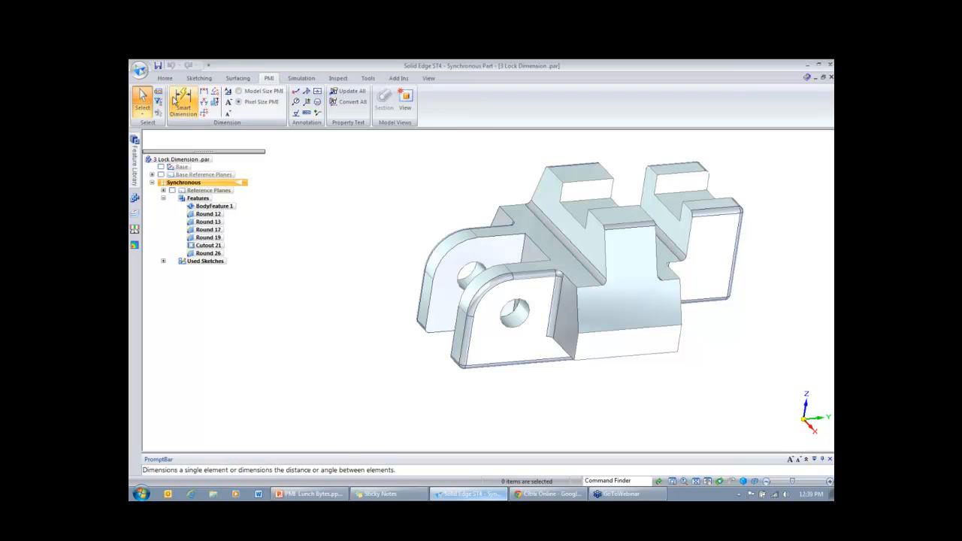
left_click(182, 102)
left_click(517, 316)
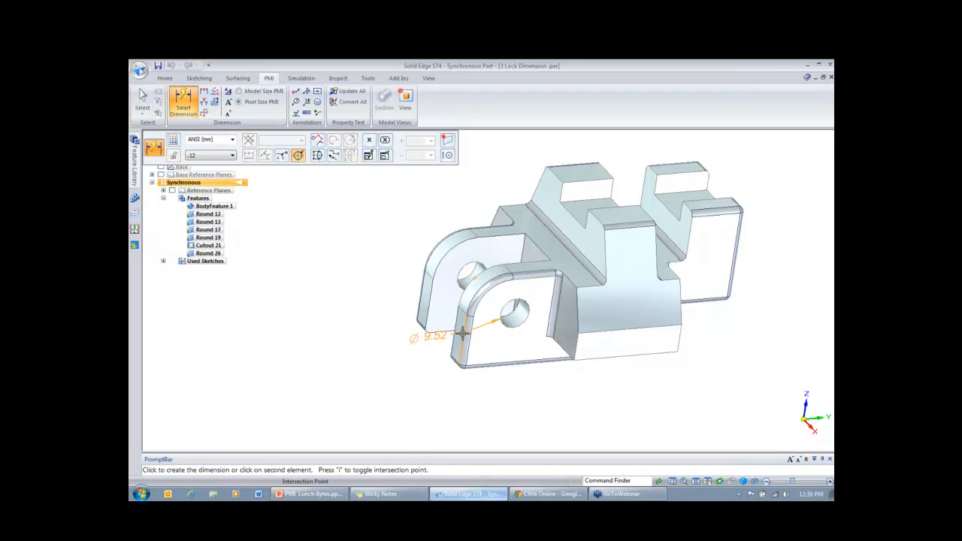
left_click(460, 347)
left_click(481, 383)
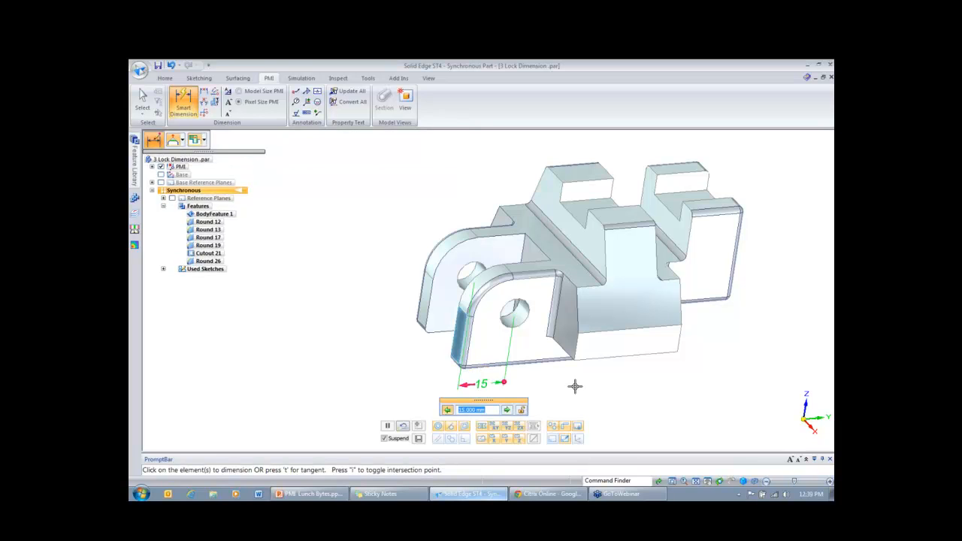
key("Return")
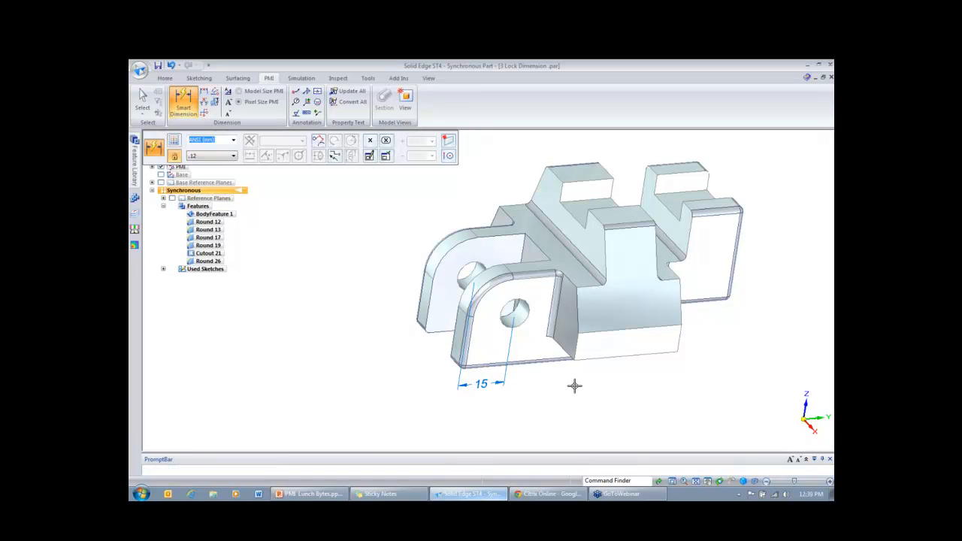
Step: Try to move the front lug's outer end face outward while the 15 mm dimension to the hole is unlocked
scroll(540, 403, "up", 1)
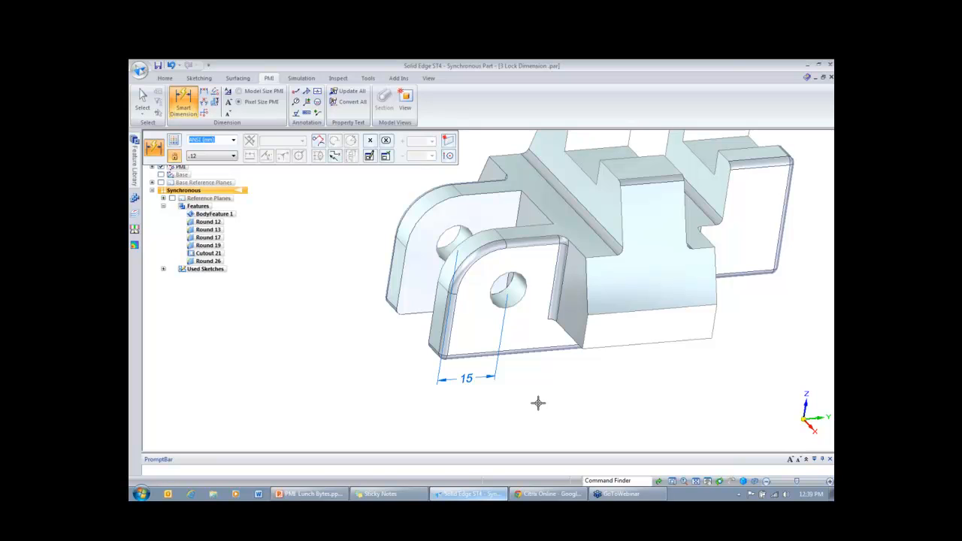
key("Escape")
left_click(436, 336)
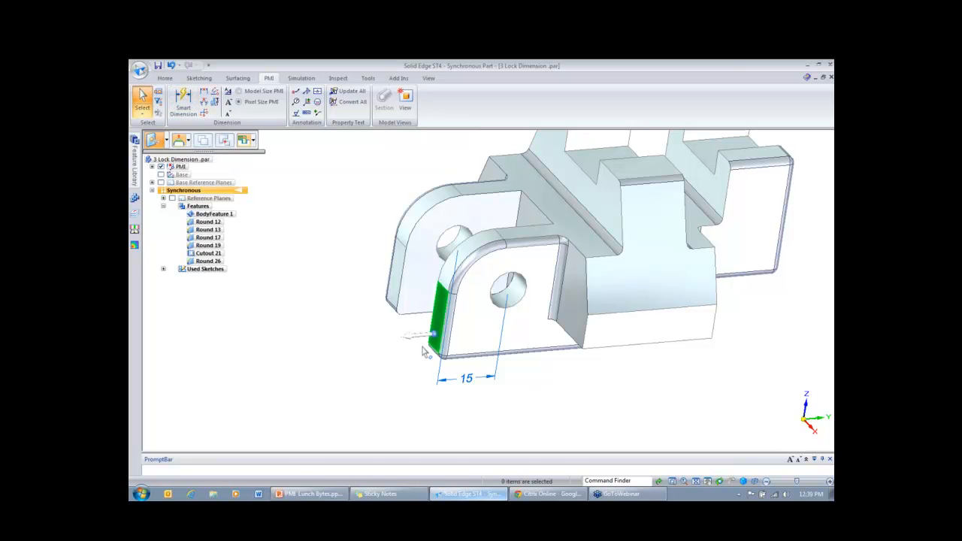
left_click(417, 336)
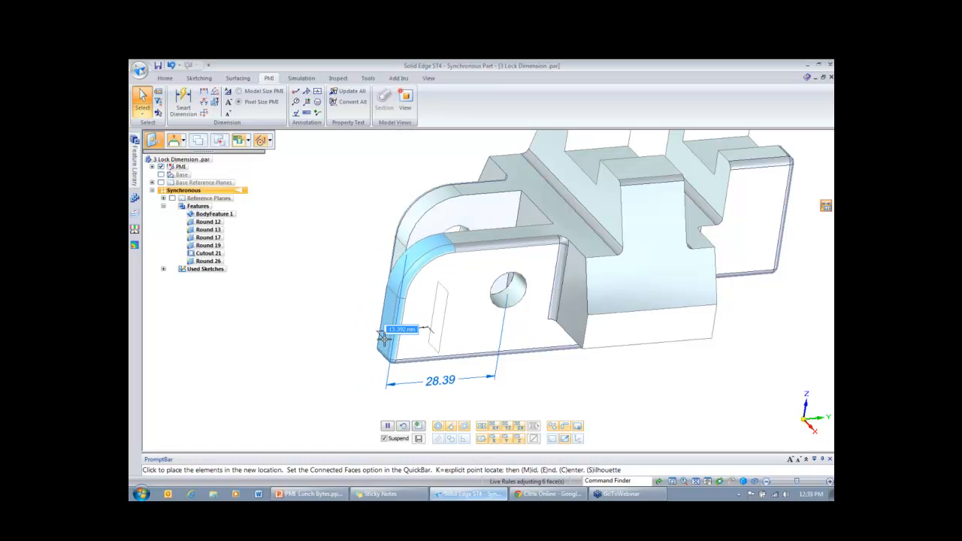
key("Escape")
left_click(421, 330)
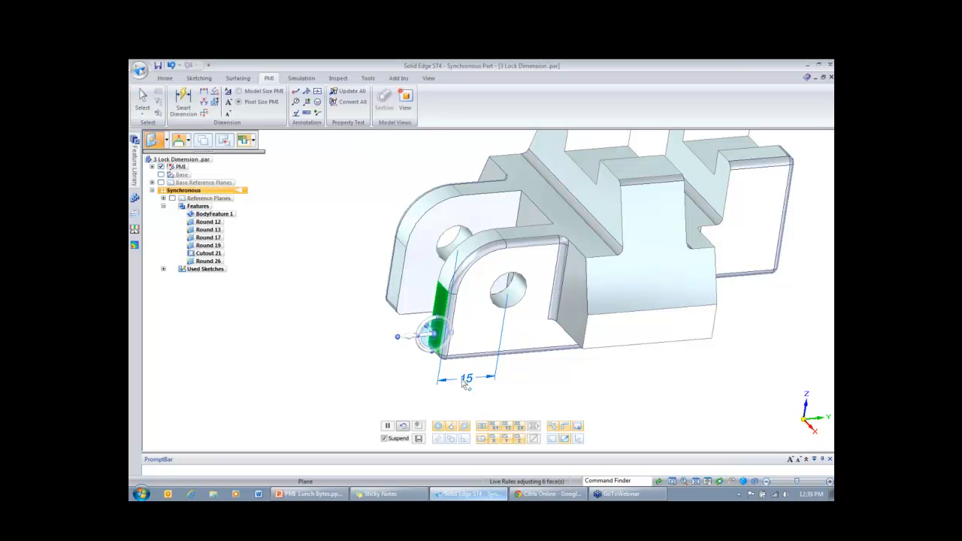
Step: Lock the PMI dimension between the front lug's hole and its outer end face
left_click(466, 379)
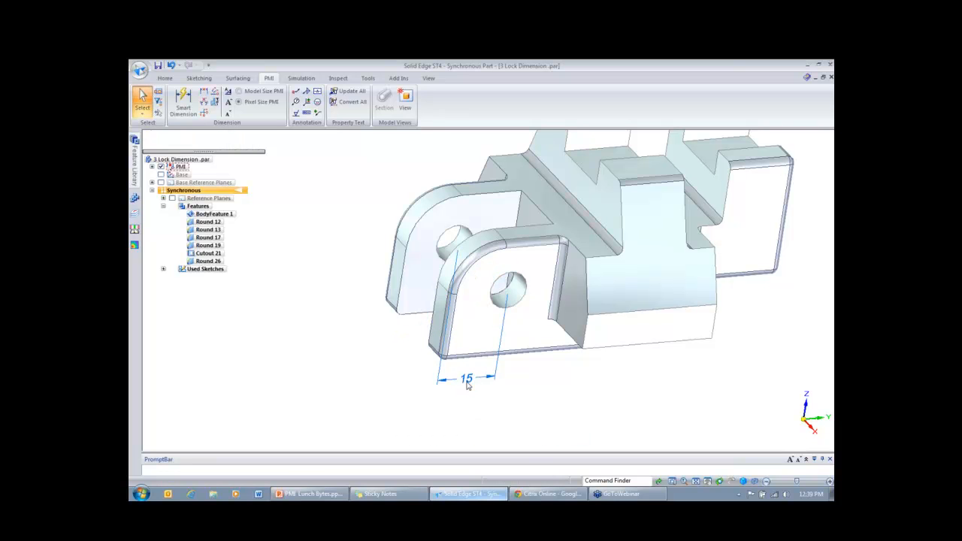
left_click(467, 379)
left_click(507, 405)
left_click(572, 383)
Step: Try to move the front lug's outer end face outward with the hole dimension locked
left_click(436, 339)
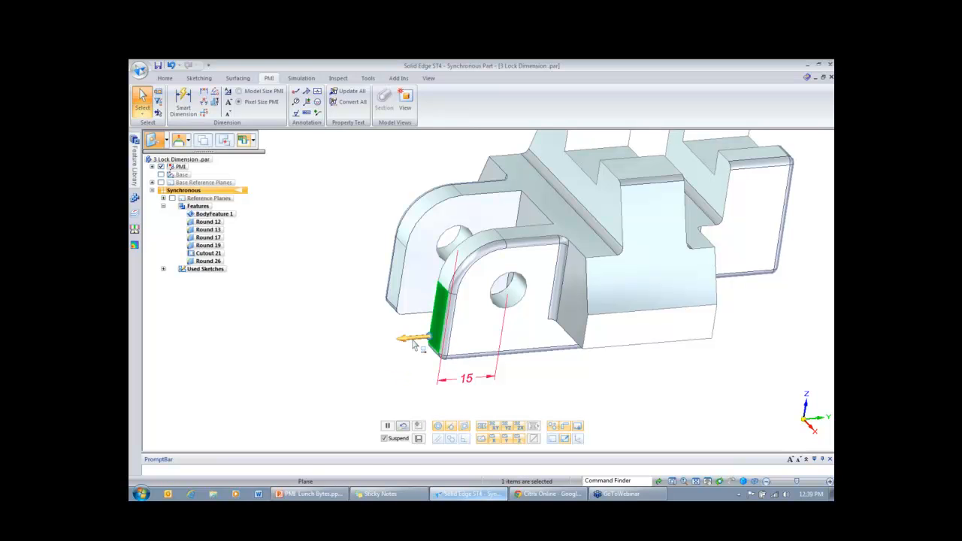
left_click(408, 338)
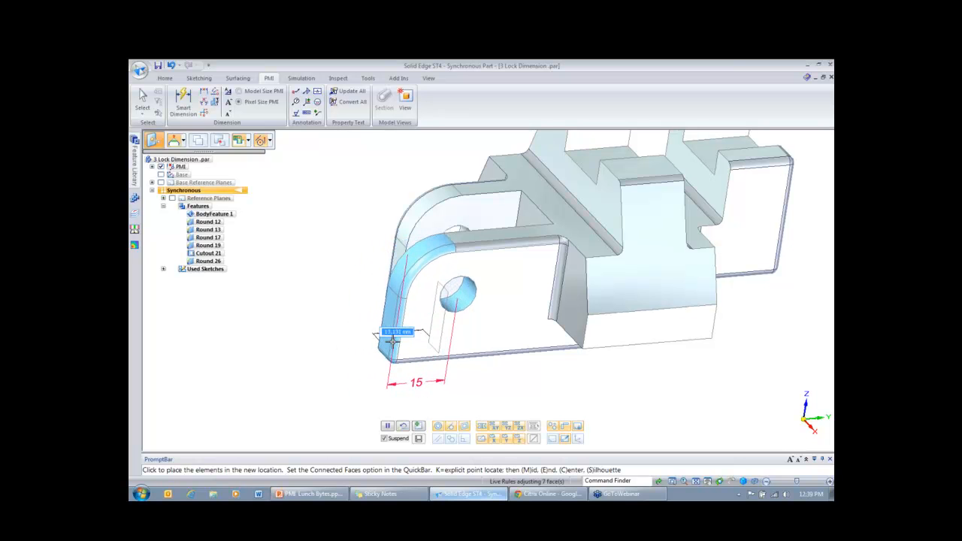
left_click(373, 344)
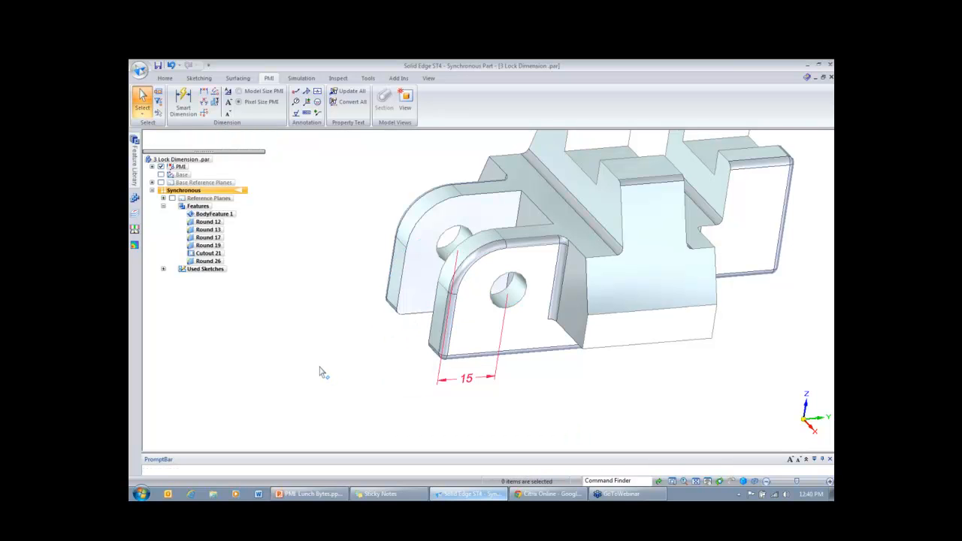
Step: Unlock the dimension between the front lug's hole and its outer end face
left_click(467, 380)
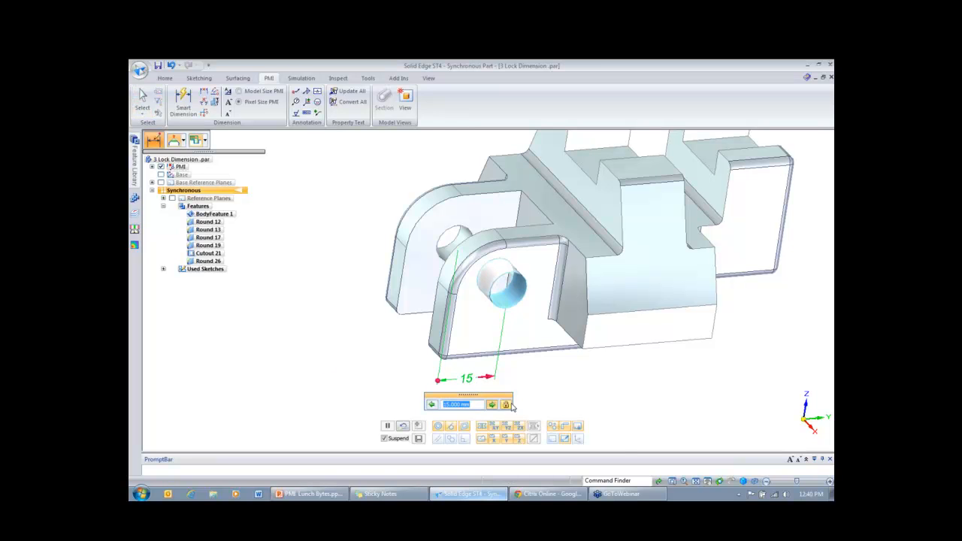
left_click(537, 394)
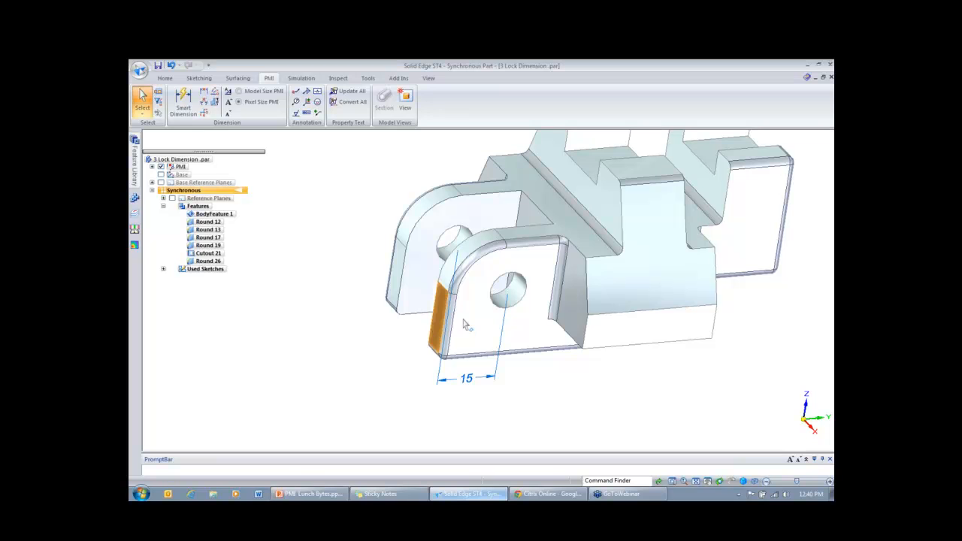
Step: Try to move the front lug's hole toward the outer end face with the dimension unlocked
left_click(519, 296)
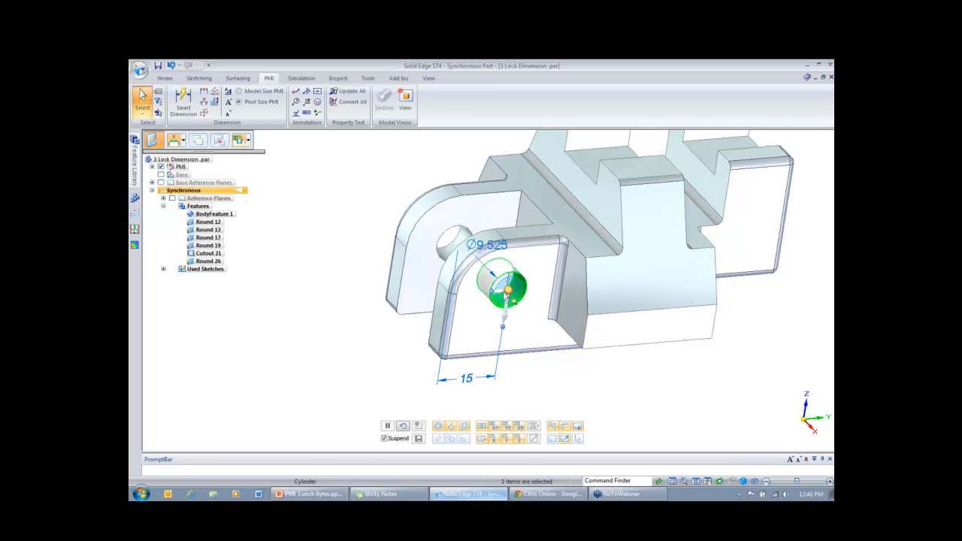
left_click(509, 296)
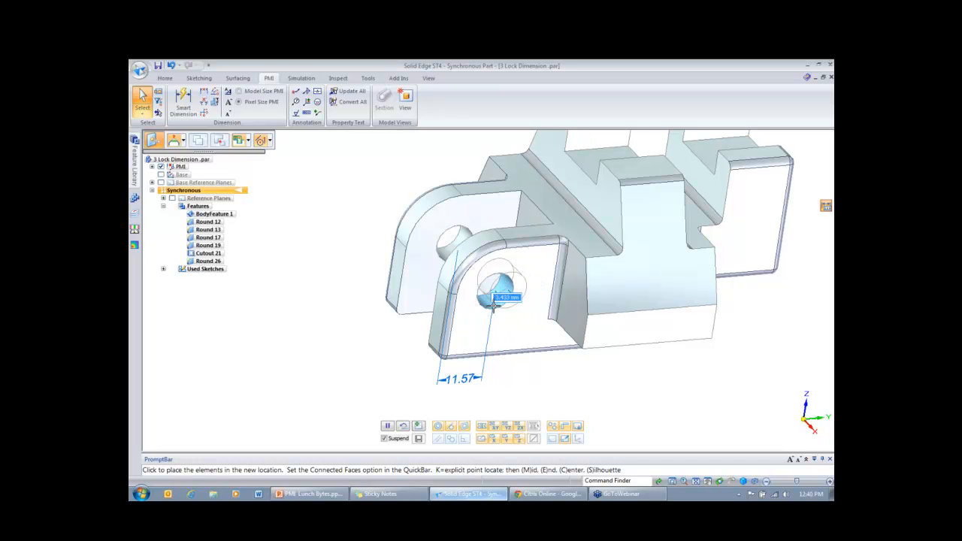
key("Escape")
left_click(332, 366)
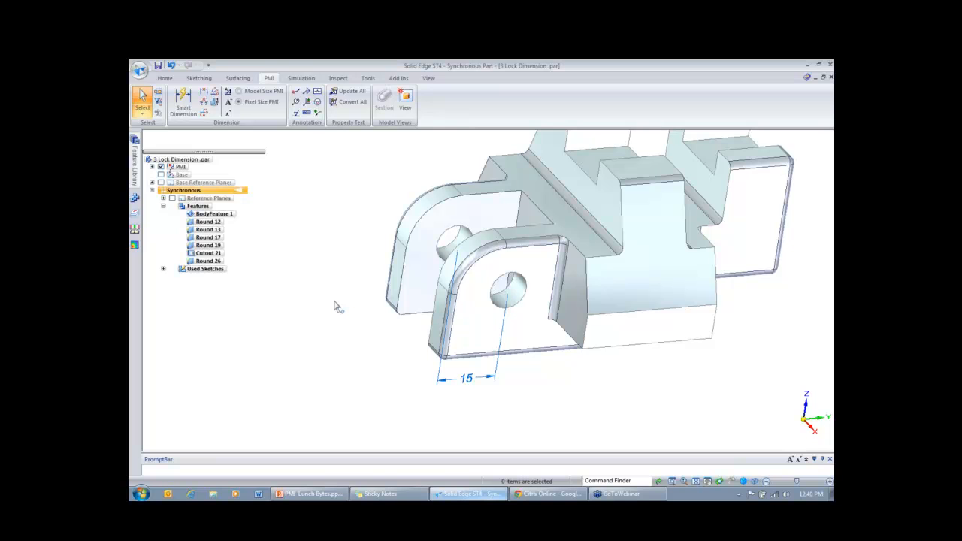
Step: Switch to the open document 31Lock Dimension plane part.par
middle_click_drag(334, 302, 335, 298)
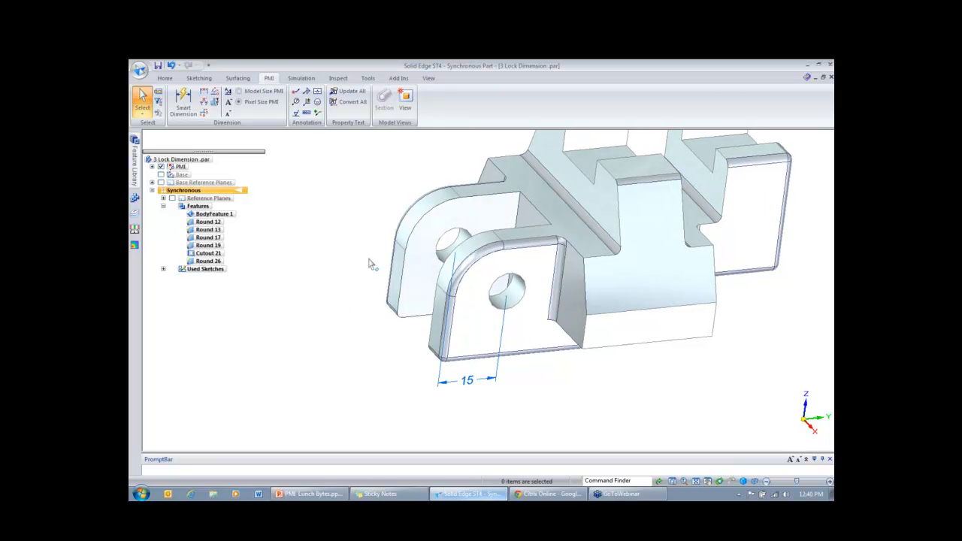
left_click(428, 78)
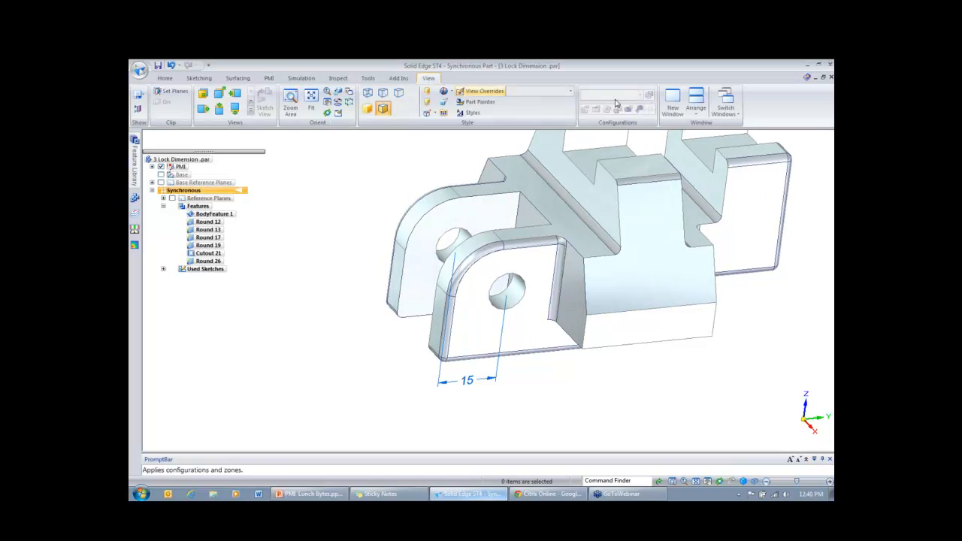
left_click(737, 117)
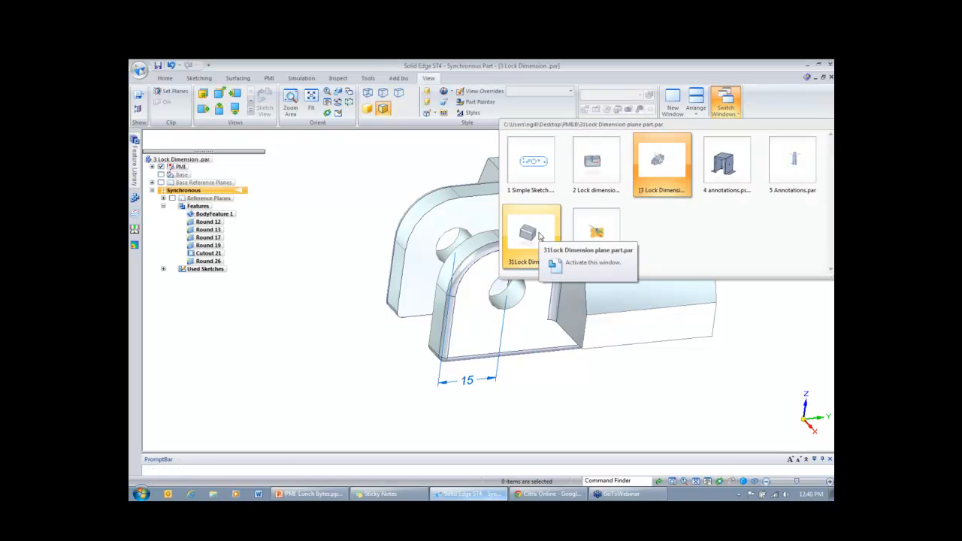
left_click(539, 236)
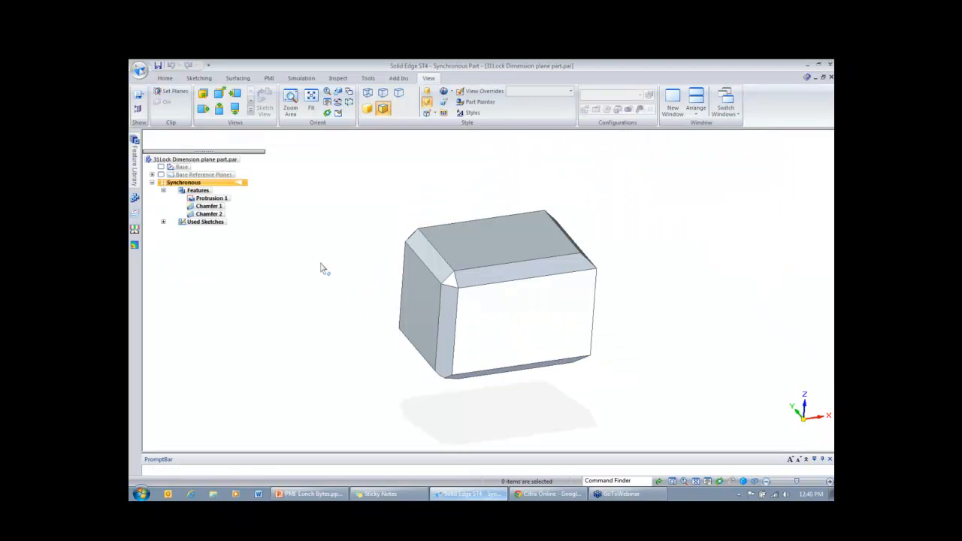
middle_click_drag(612, 214, 615, 214)
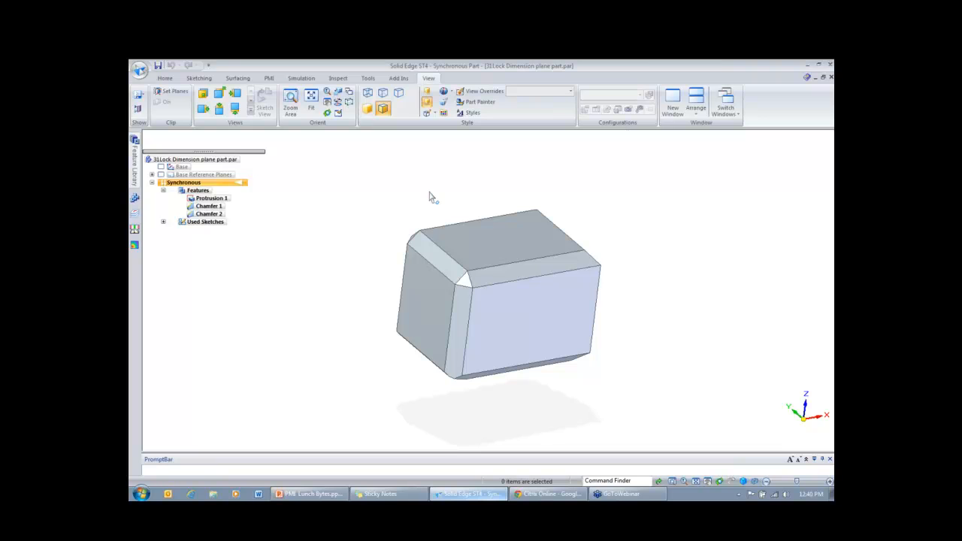
Step: Try a PMI Smart Dimension on the edge between the block's top face and front upper chamfer, without locking a dimension plane
left_click(270, 77)
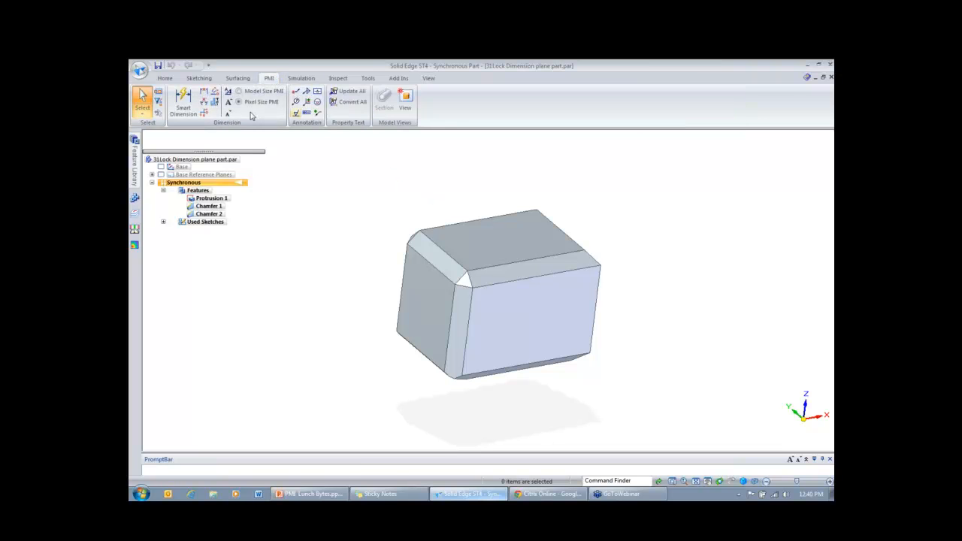
left_click(195, 110)
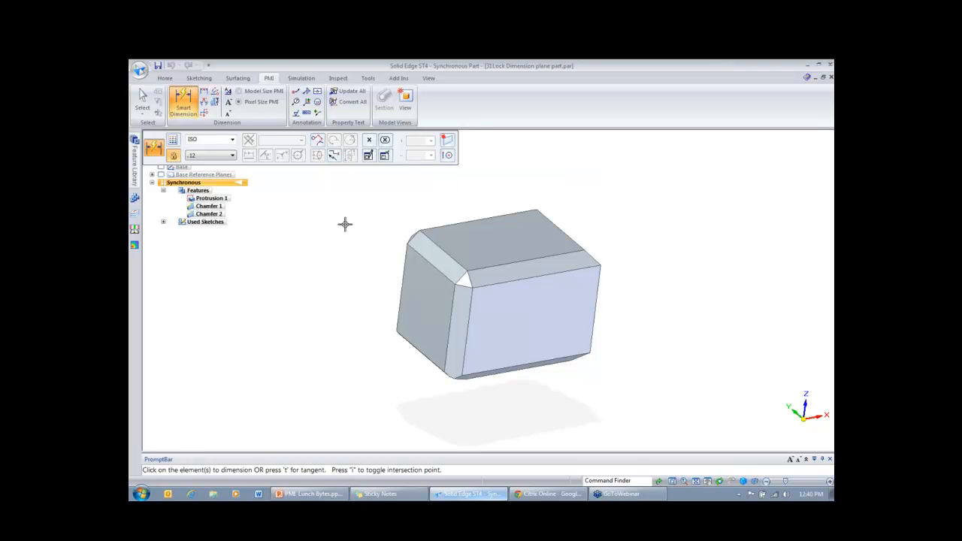
left_click(507, 260)
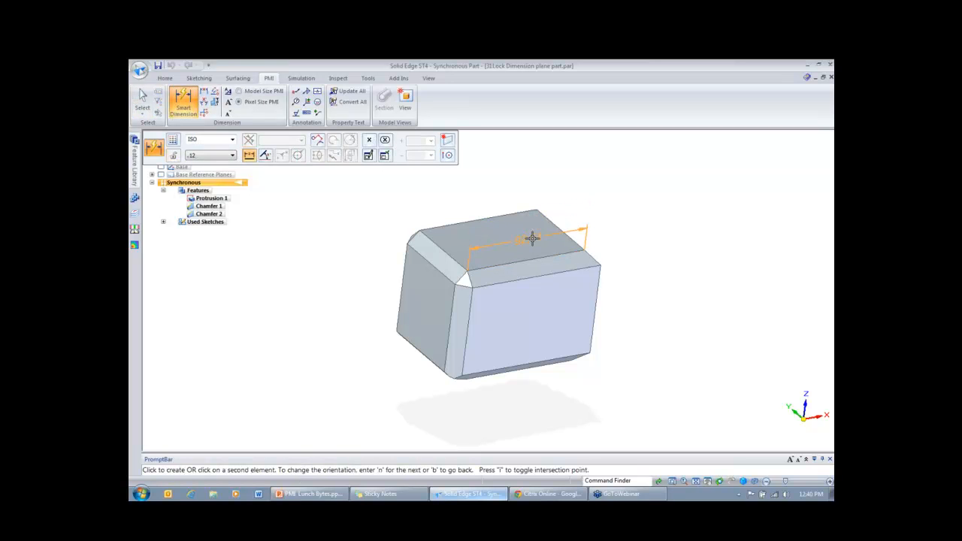
mouse_move(532, 237)
middle_mouse_down()
mouse_move(511, 234)
mouse_move(518, 257)
mouse_move(517, 224)
middle_mouse_up()
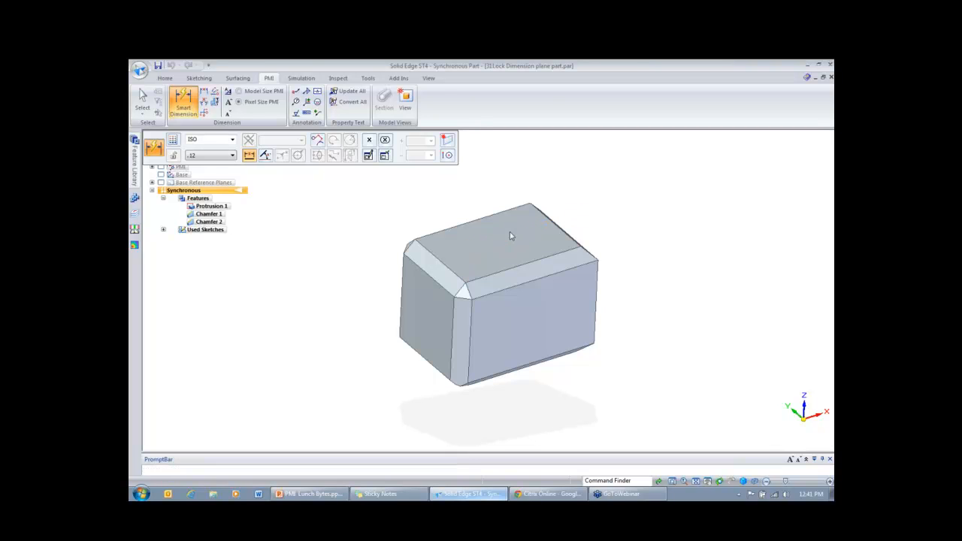
key("Escape")
middle_click_drag(621, 288, 646, 267)
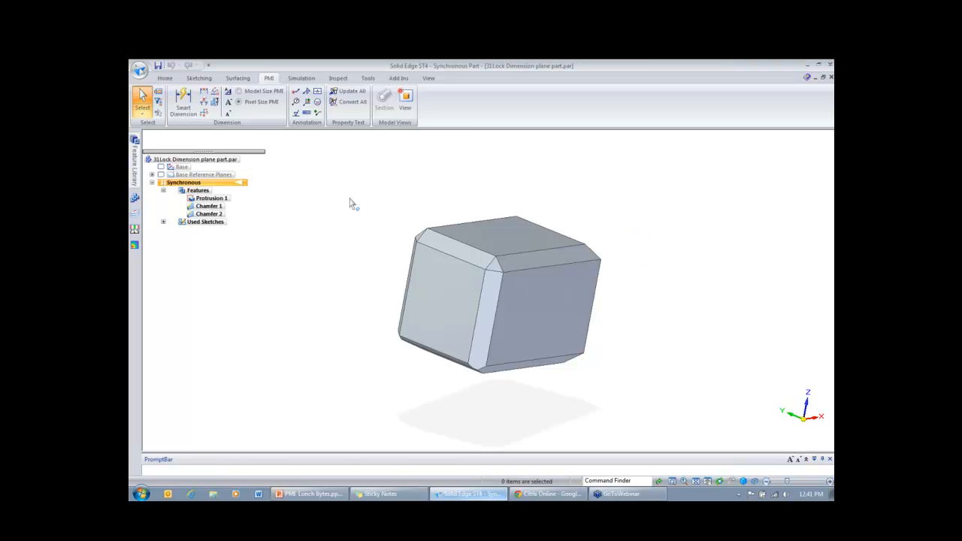
Step: Use Lock Dimension Plane in Smart Dimension to lock the plane to the block's front upper chamfer face
left_click(183, 101)
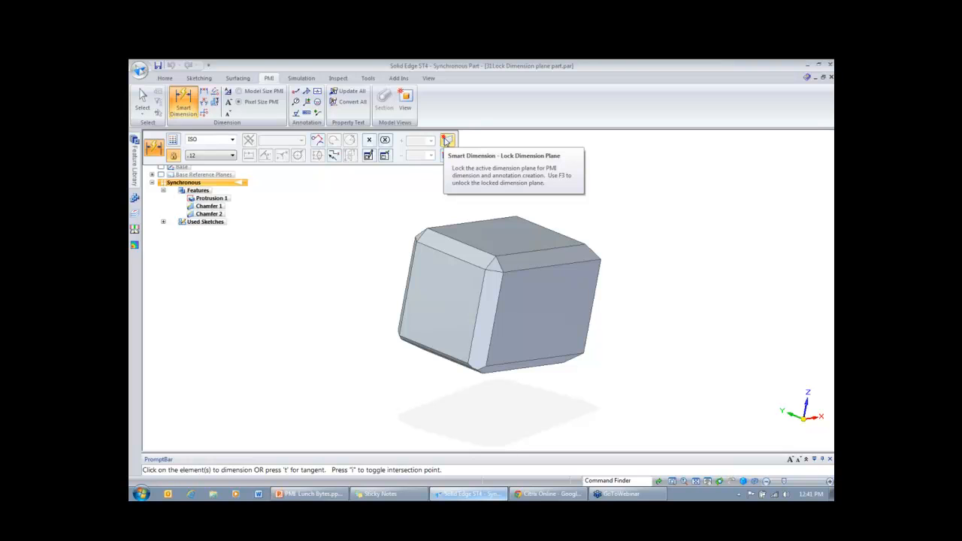
left_click(447, 141)
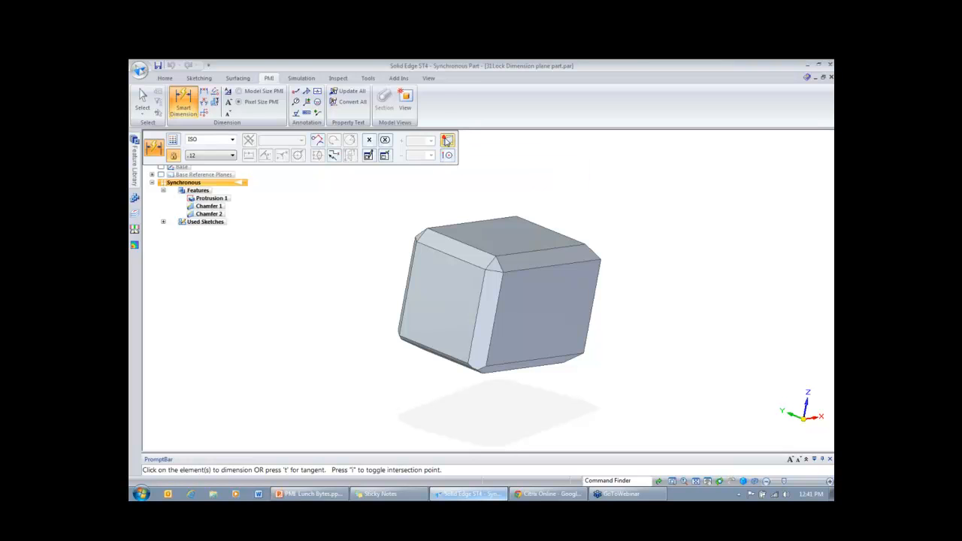
left_click(548, 258)
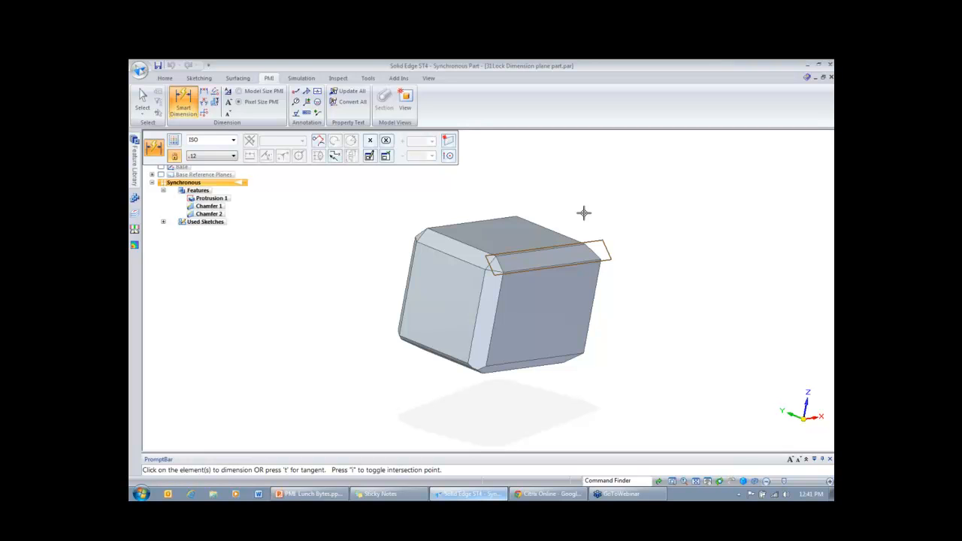
Step: Dimension the edge between the block's top face and the front upper chamfer in the locked plane, placing the text beyond the edge's end
left_click(533, 223)
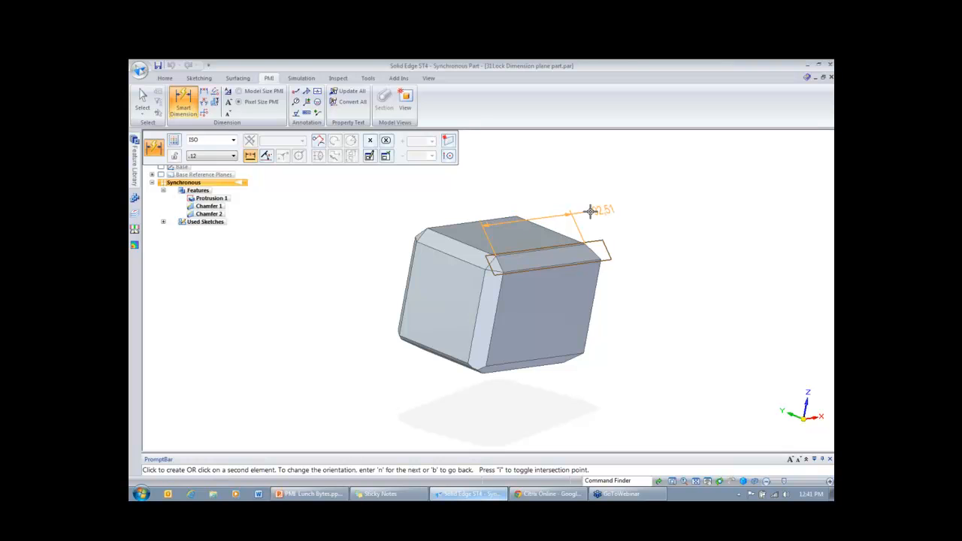
left_click(590, 211)
key("Return")
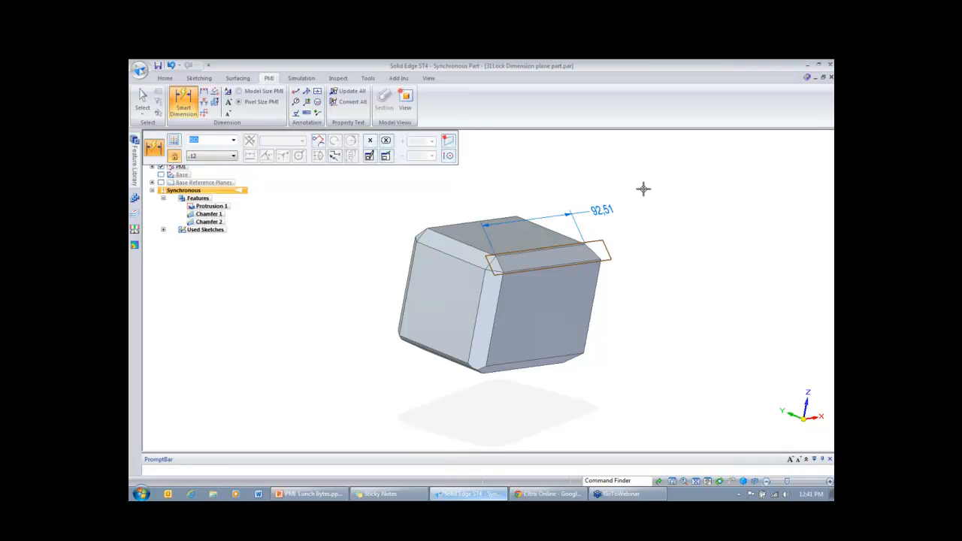
middle_click_drag(638, 174, 637, 177)
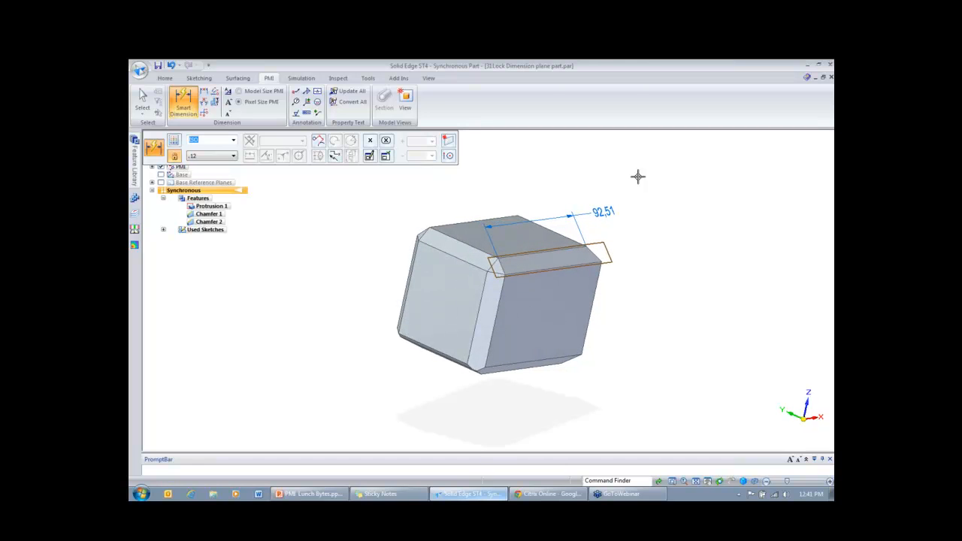
key("Escape")
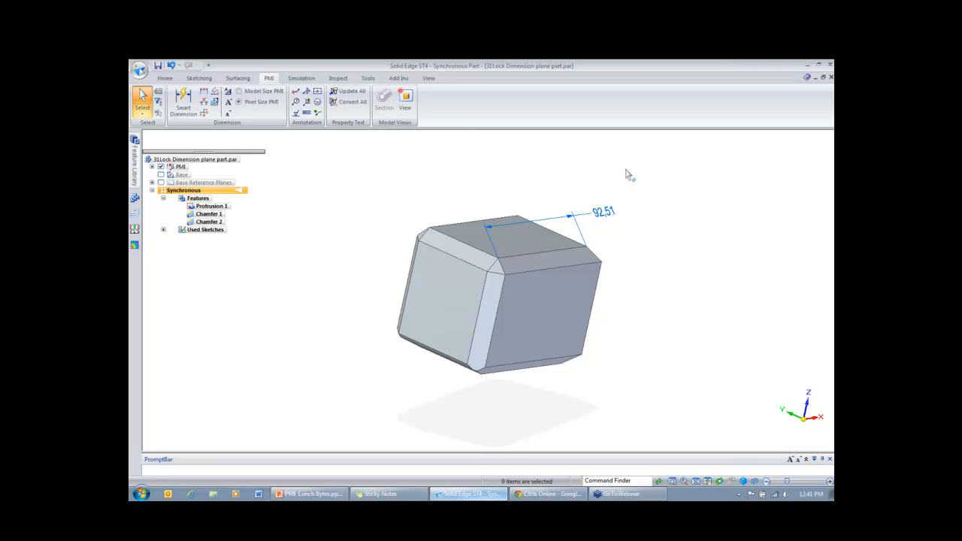
Step: Try to dimension the vertical edge beside the block's corner chamfer with the dimension plane still locked to the upper chamfer
left_click(182, 100)
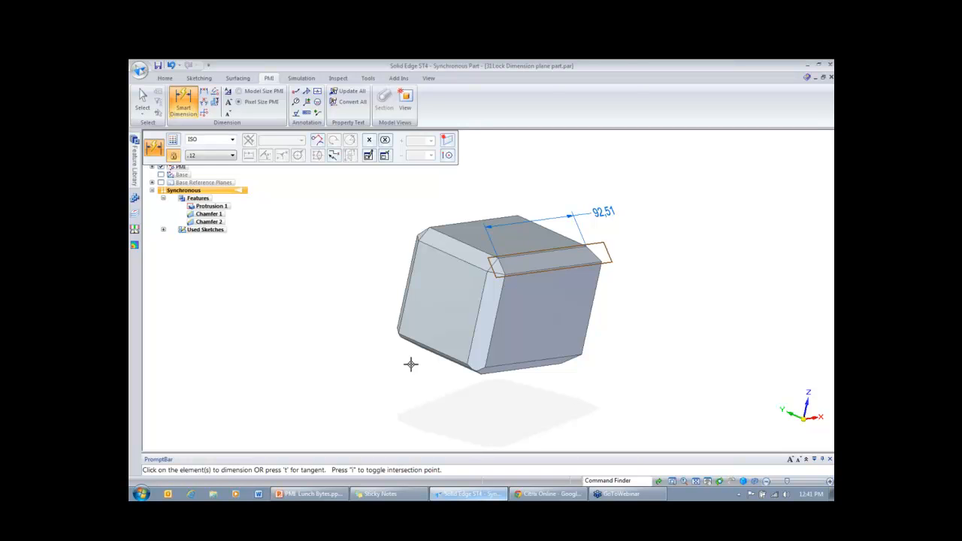
left_click(499, 314)
left_click(448, 315)
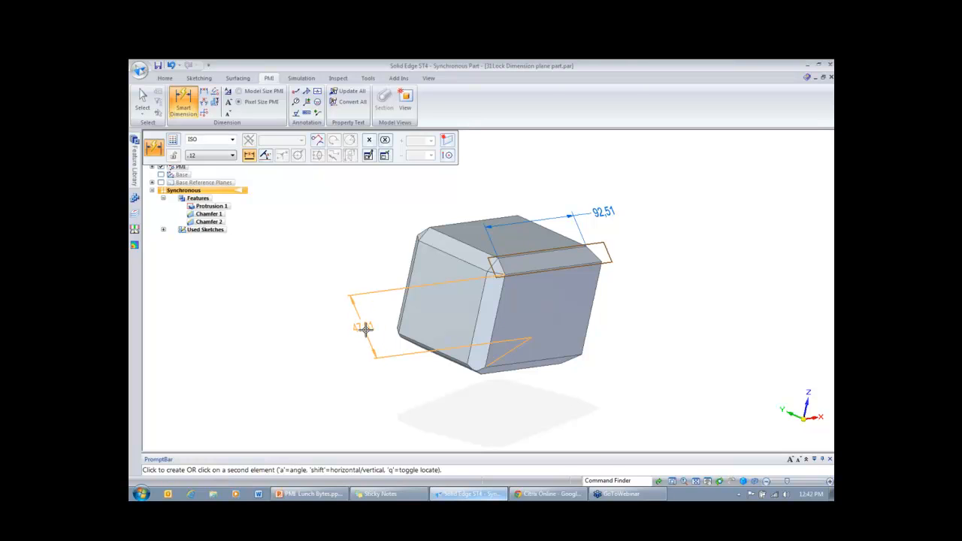
middle_click_drag(365, 328, 387, 320)
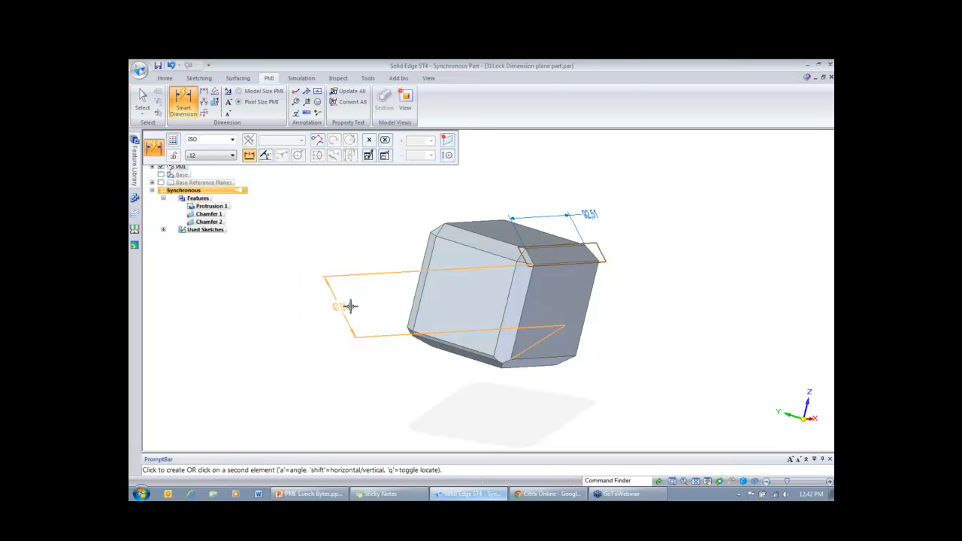
key("Escape")
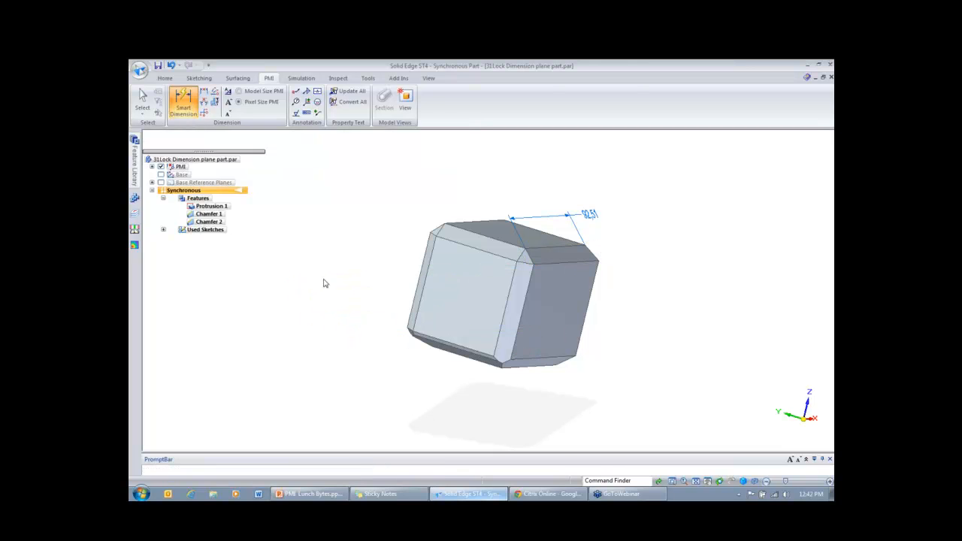
Step: Dimension the vertical edge beside the block's corner chamfer without a locked plane, placing the text outside the block on the corner's far side
left_click(182, 101)
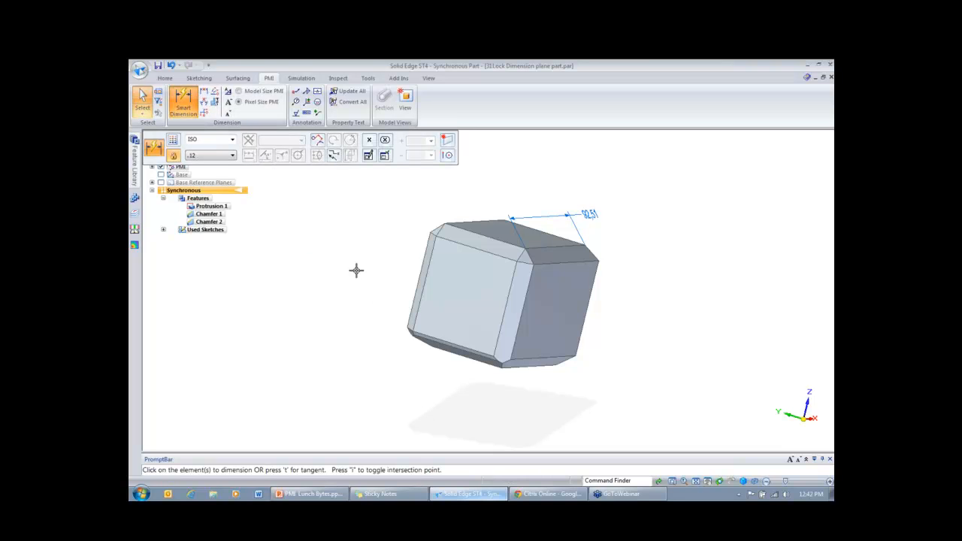
left_click(526, 295)
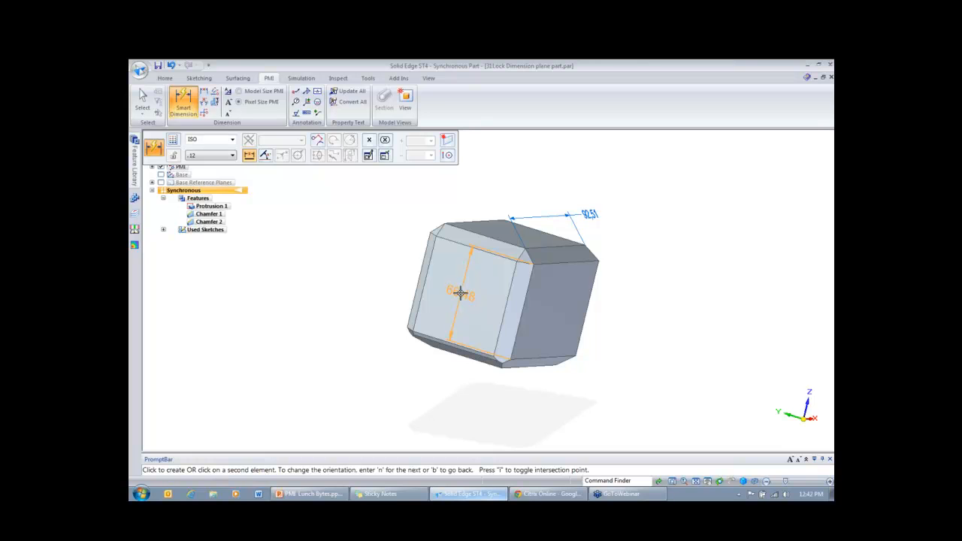
middle_click_drag(460, 294, 510, 293)
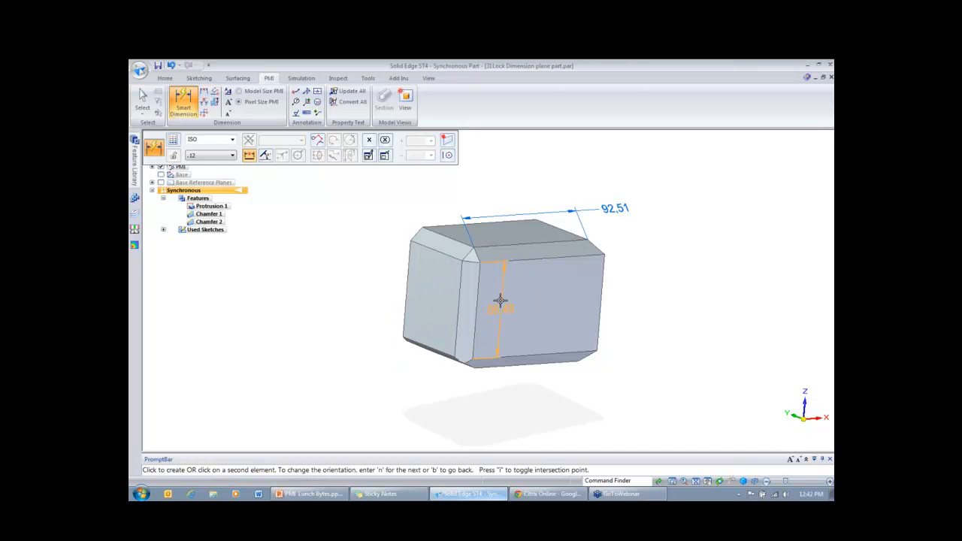
left_click(388, 301)
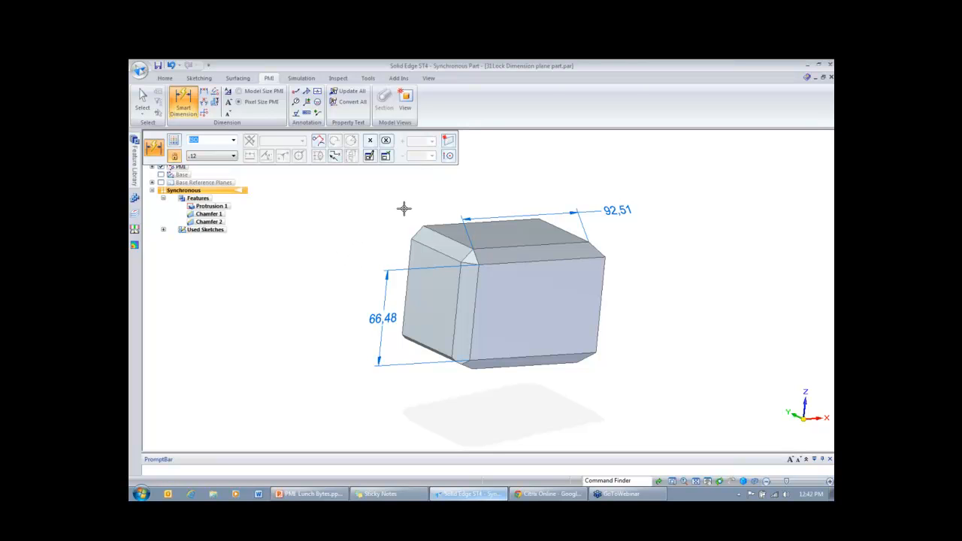
Step: Lock the Smart Dimension plane to the small triangular face at the block's upper front corner
scroll(491, 221, "up", 2)
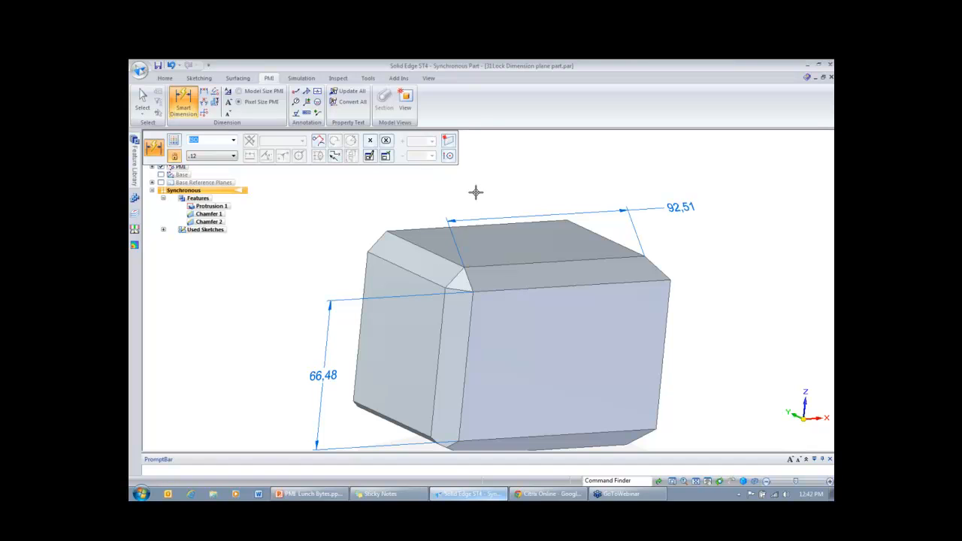
left_click(448, 140)
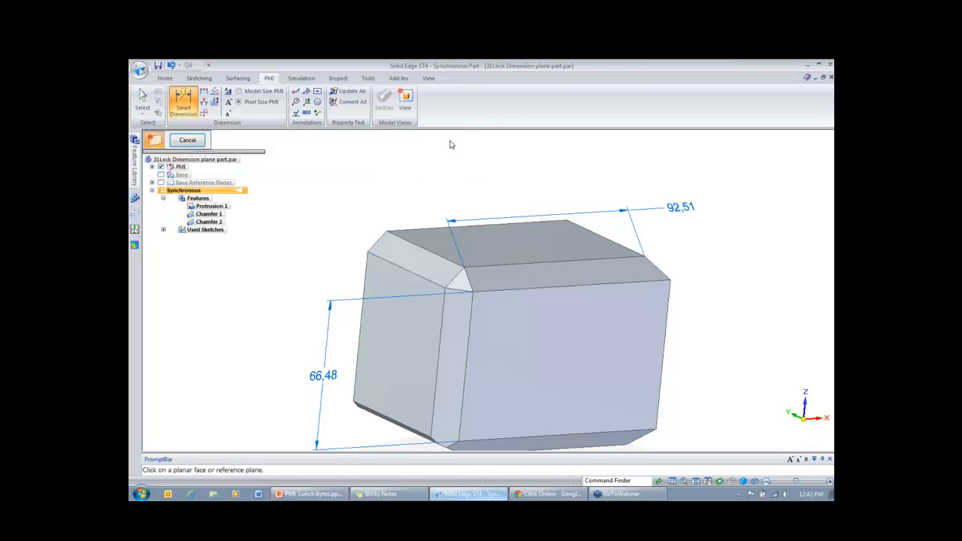
left_click(461, 280)
scroll(477, 309, "up", 3)
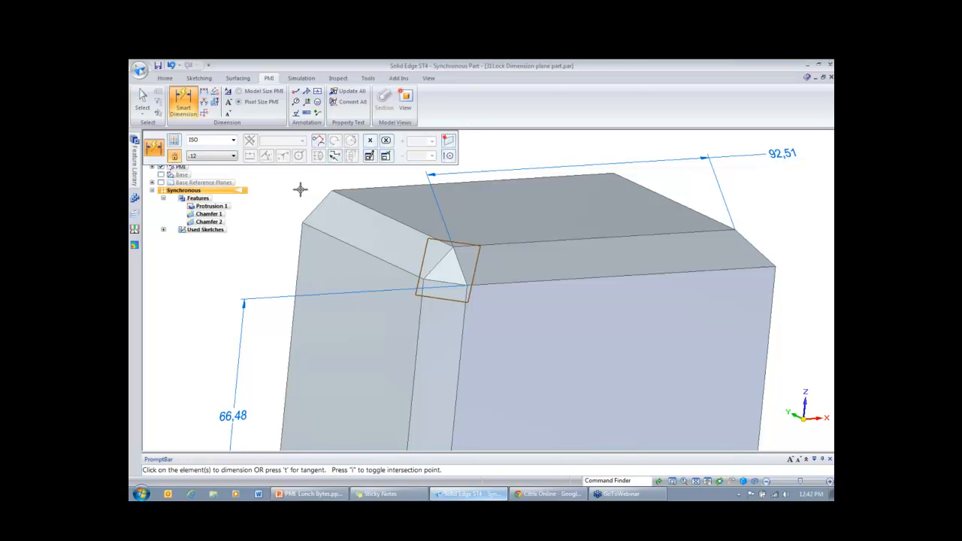
Step: Dimension both sloping edges of the triangular corner face in the locked plane, placing each text over the adjoining upper chamfer
left_click(438, 256)
left_click(410, 239)
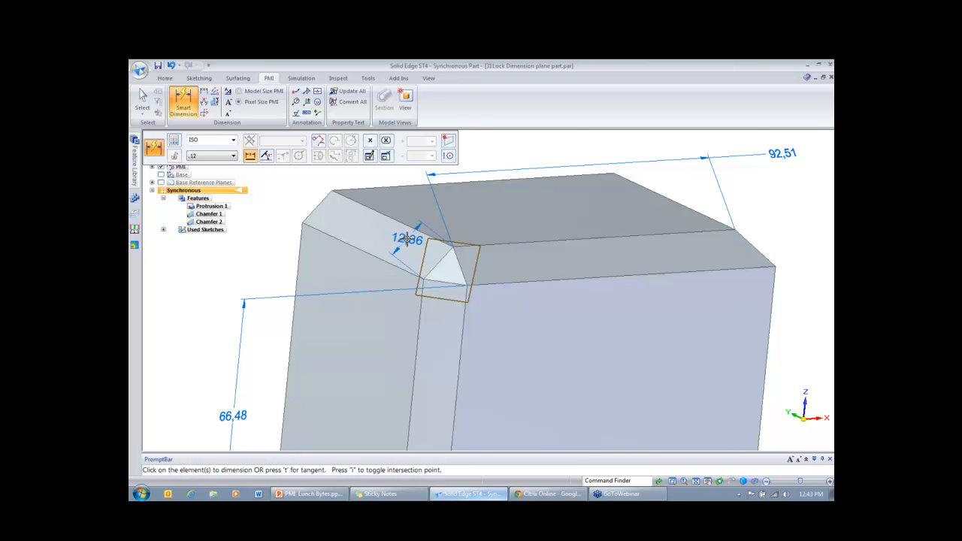
key("Escape")
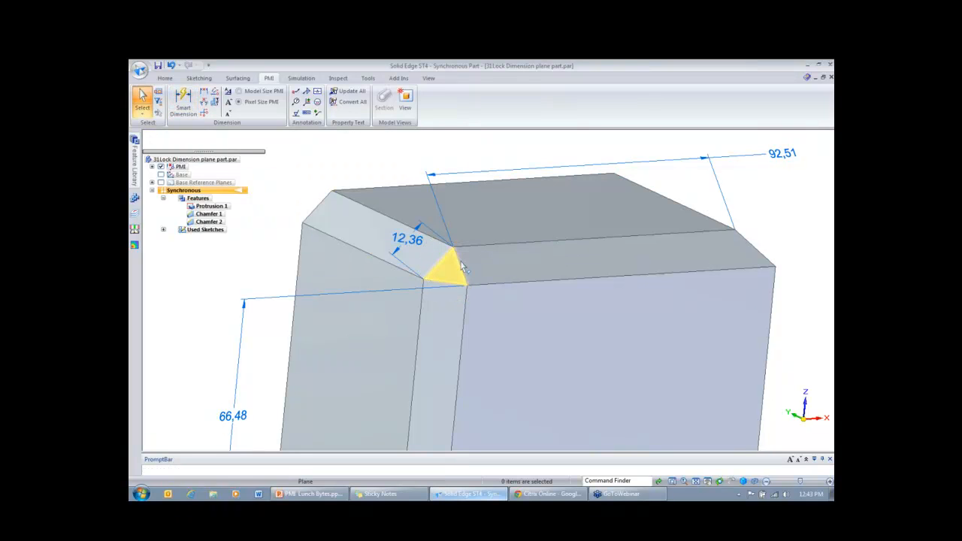
left_click(183, 101)
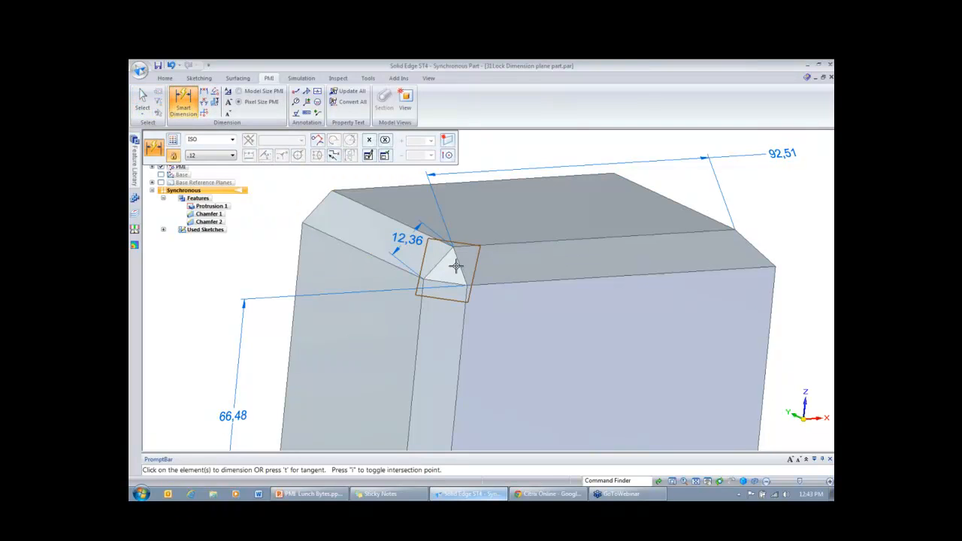
left_click(460, 265)
left_click(496, 262)
key("Escape")
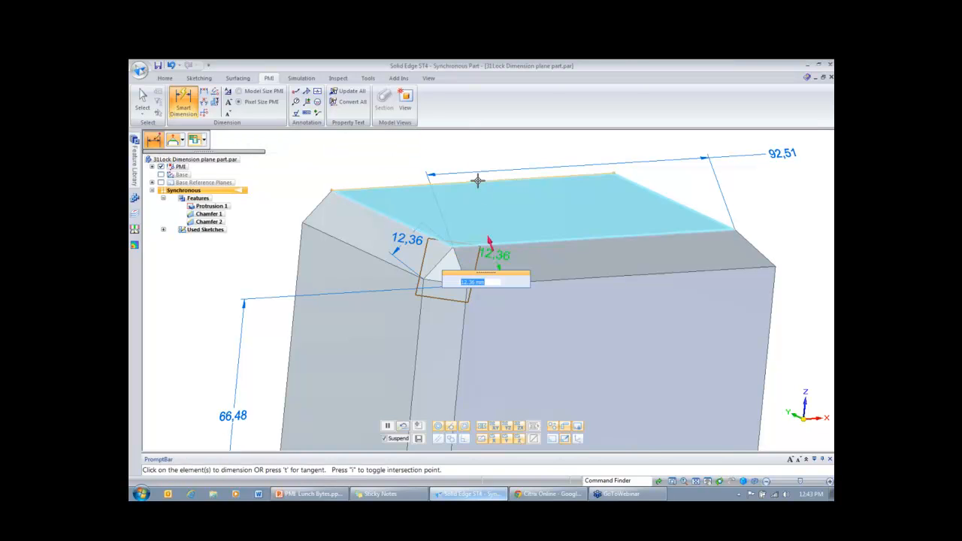
Step: Examine from several directions how the two corner dimensions lie in the plane of the triangular face
middle_click_drag(820, 335, 820, 335)
key("Left")
key("Left")
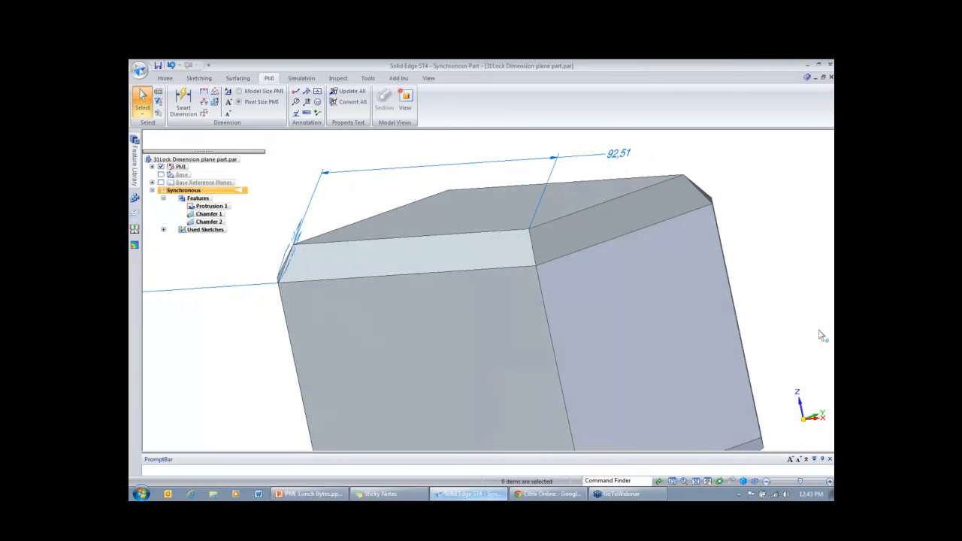
key("Right")
key("Right")
key("Right")
key("Right")
key("Right")
key("Right")
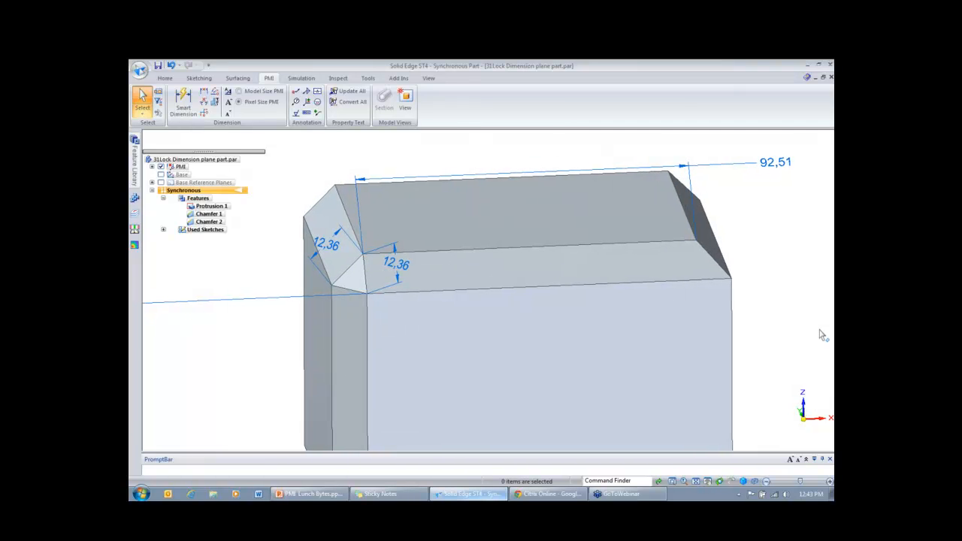
left_click(183, 100)
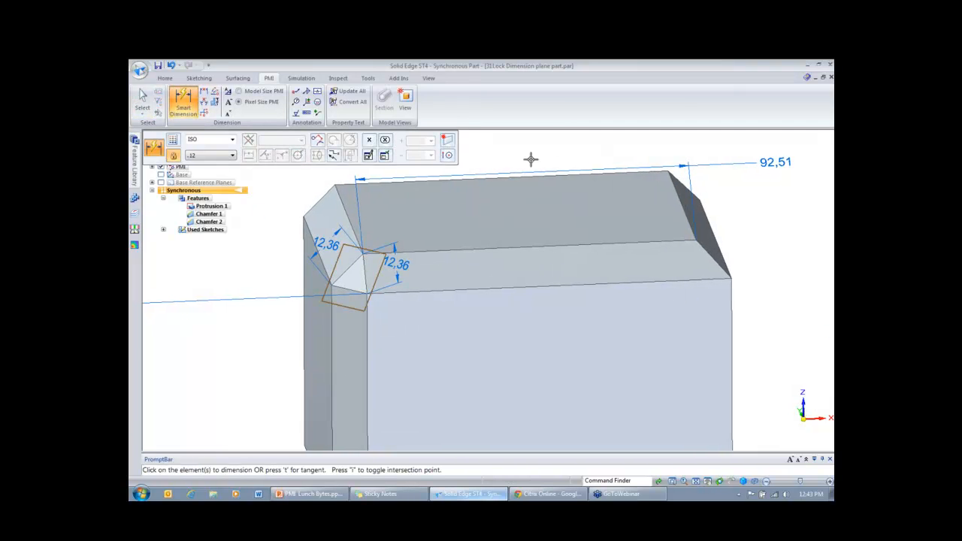
key("Escape")
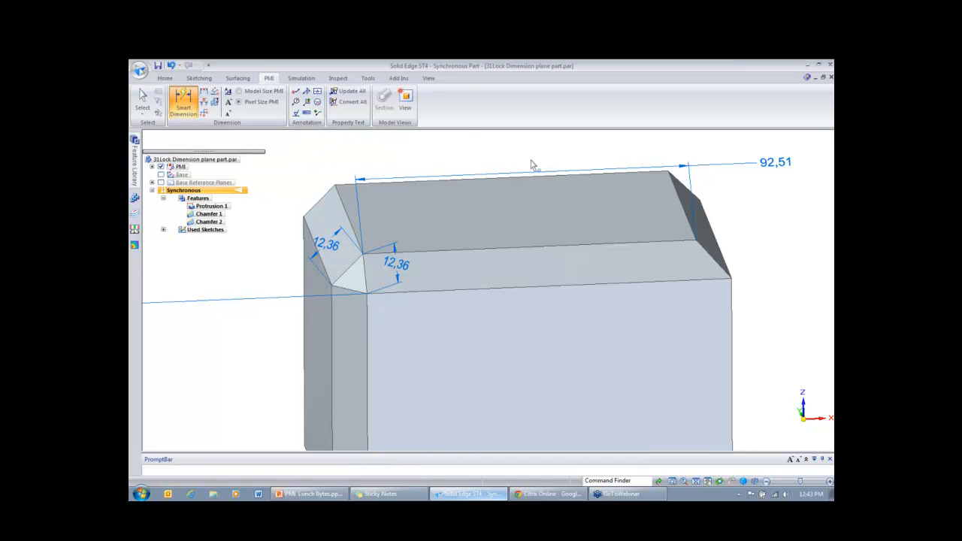
Step: Switch to the open sheet metal part 4 annotations.psm
left_click(428, 78)
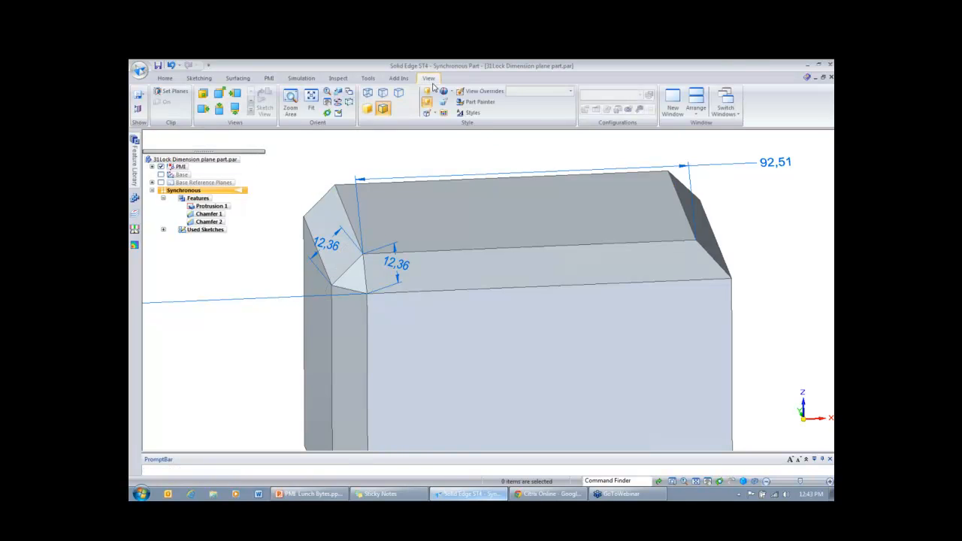
left_click(726, 111)
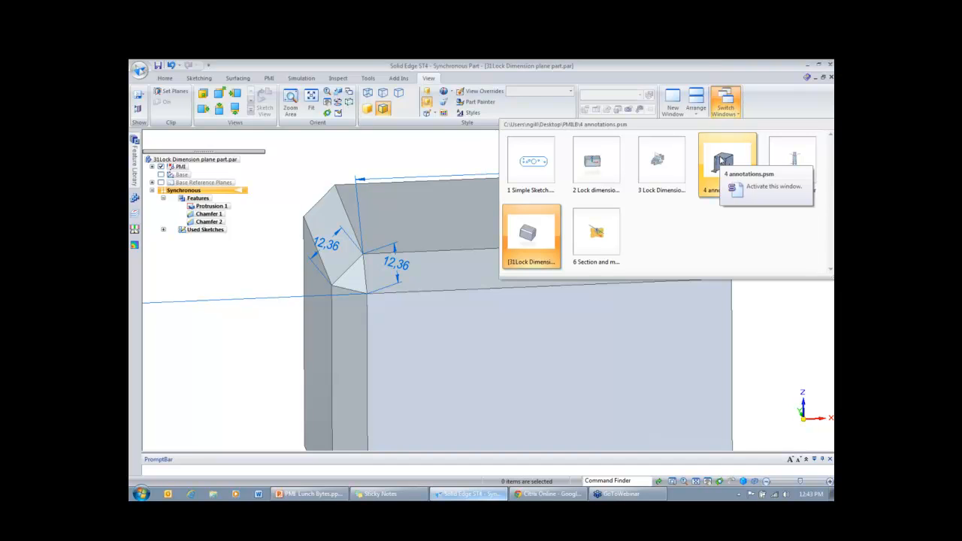
left_click(721, 160)
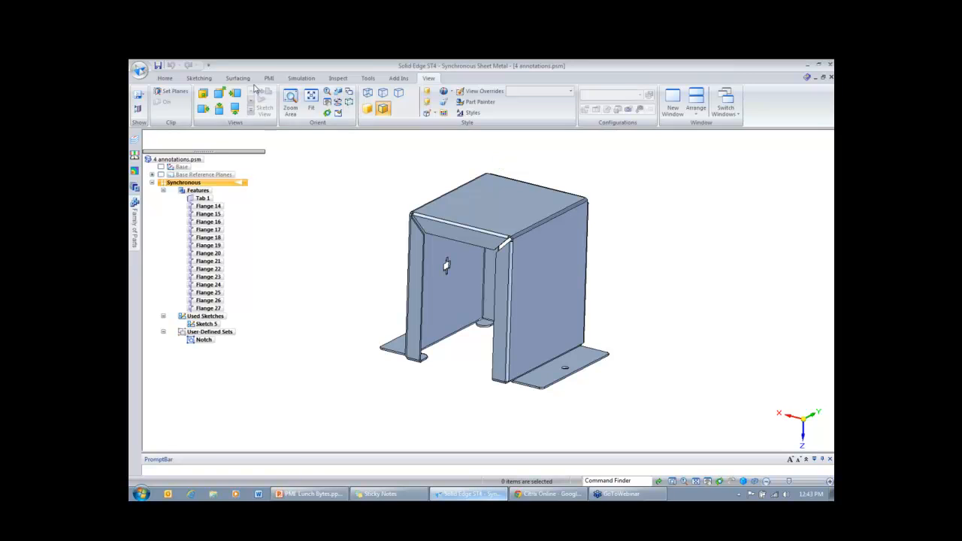
Step: Set up a PMI callout with the saved settings Sheet Metal, using the text "Bend Angle %BN Bend Radius %BR"
left_click(268, 79)
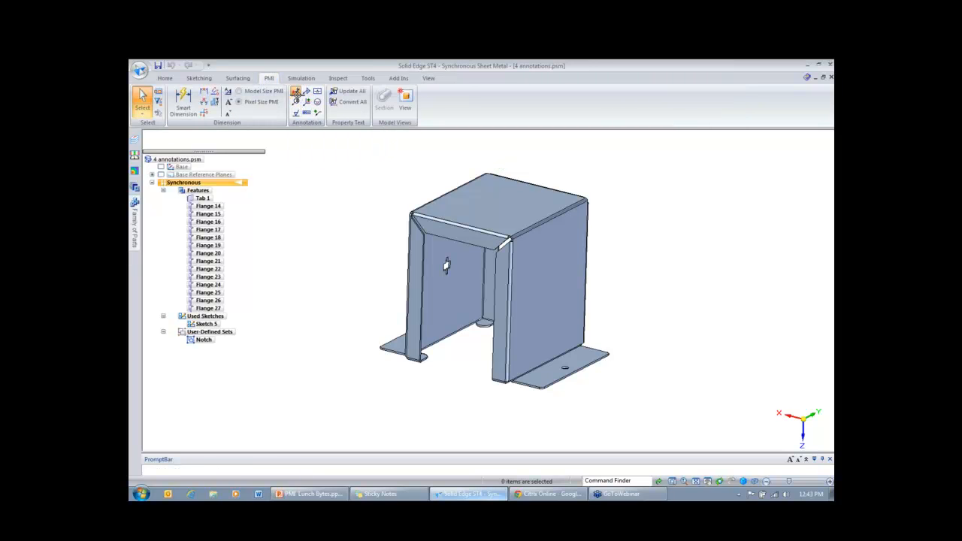
left_click(295, 91)
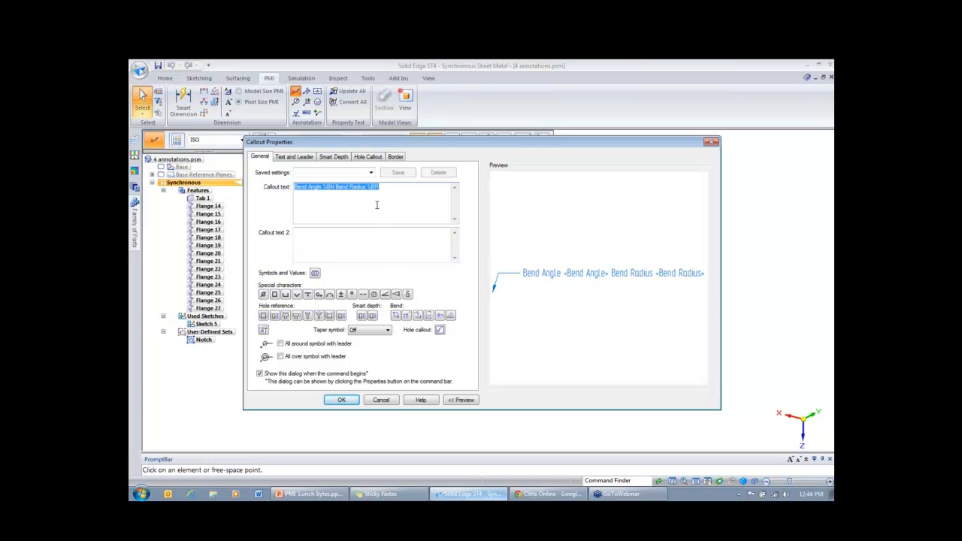
left_click(369, 172)
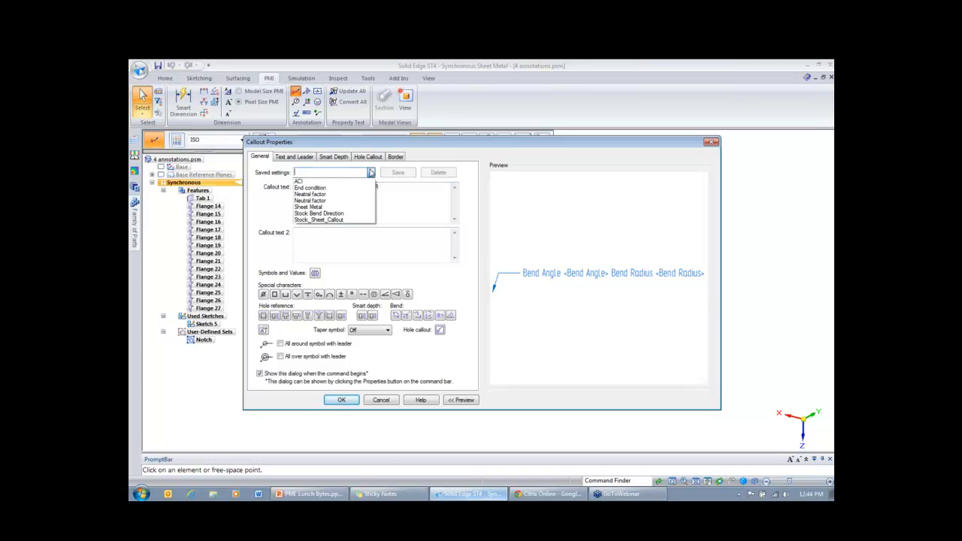
left_click(357, 207)
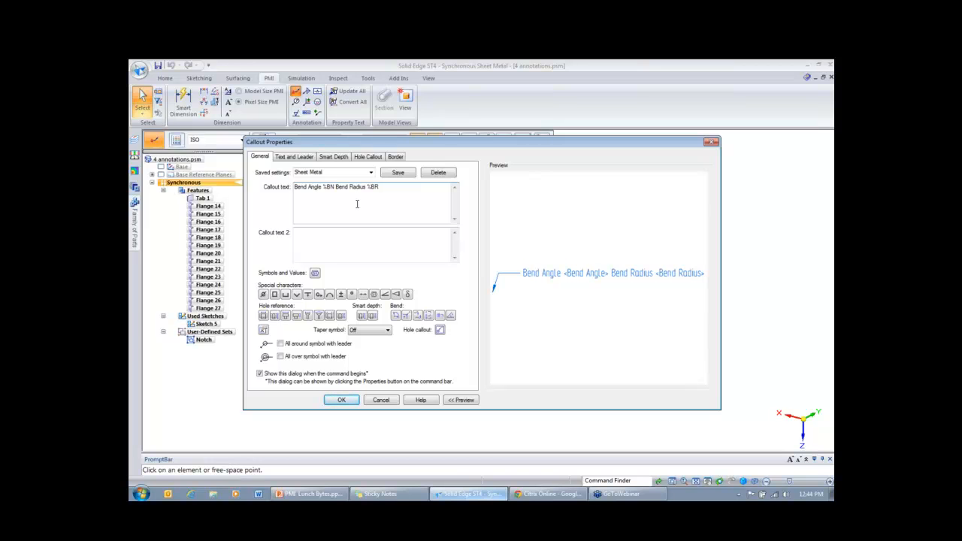
left_click(341, 400)
Step: Attach the callout to the bend between the top face and the large side wall, placing its text outside the part
left_click(532, 230)
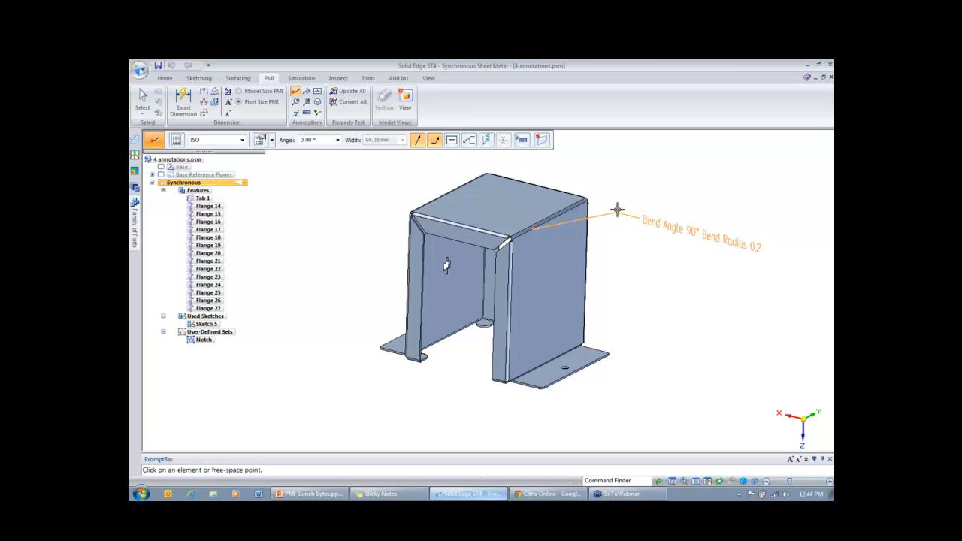
left_click(616, 214)
key("Escape")
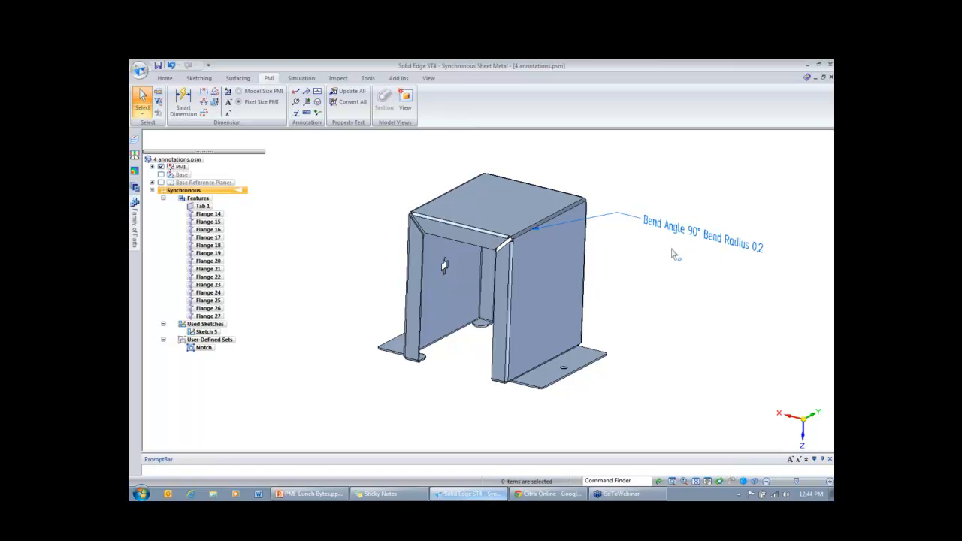
Step: Set the radius of the bend carrying the callout to 0.3 mm
left_click(519, 235)
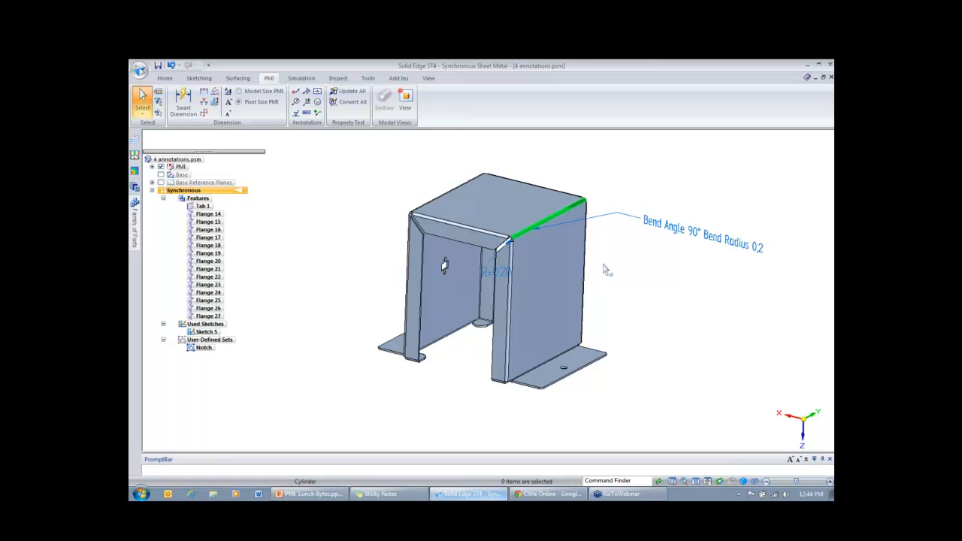
left_click(508, 280)
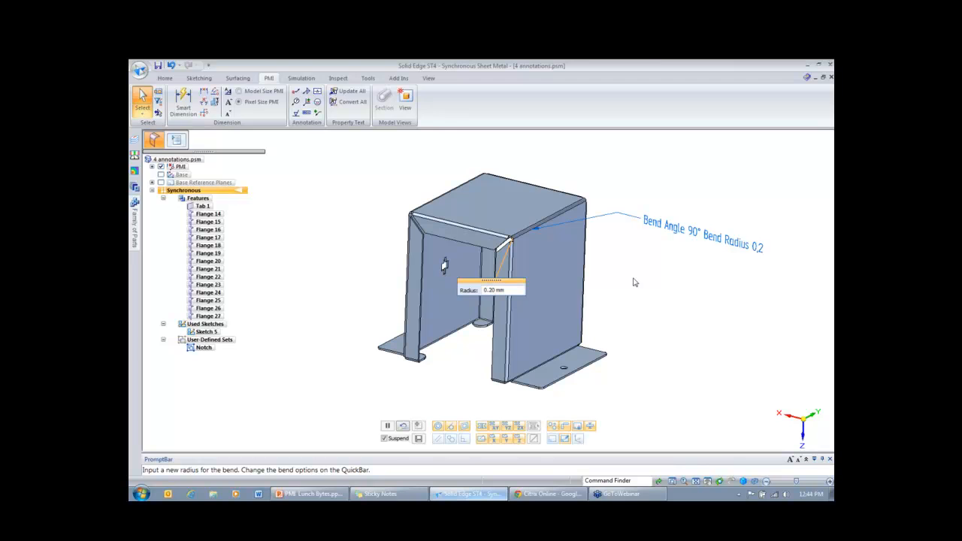
type(".3")
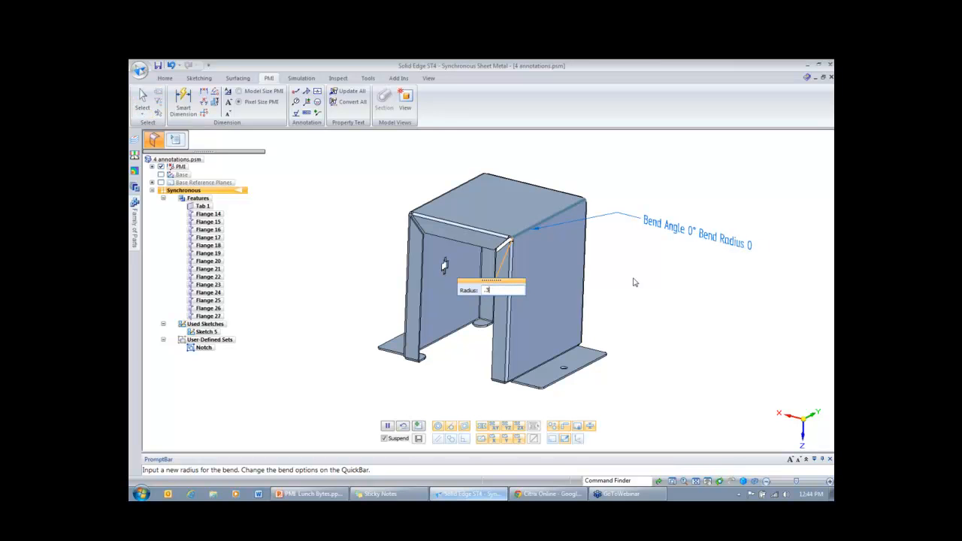
key("Return")
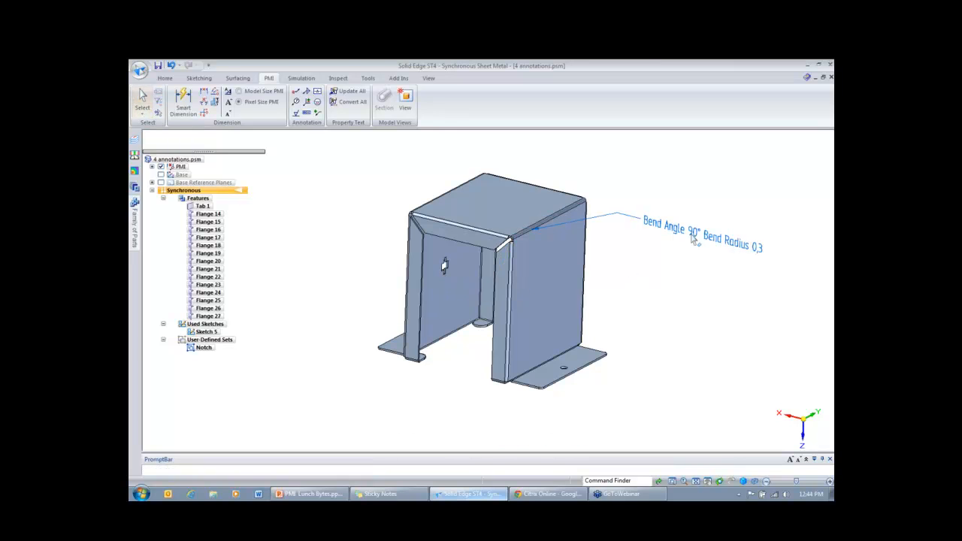
left_click(688, 267)
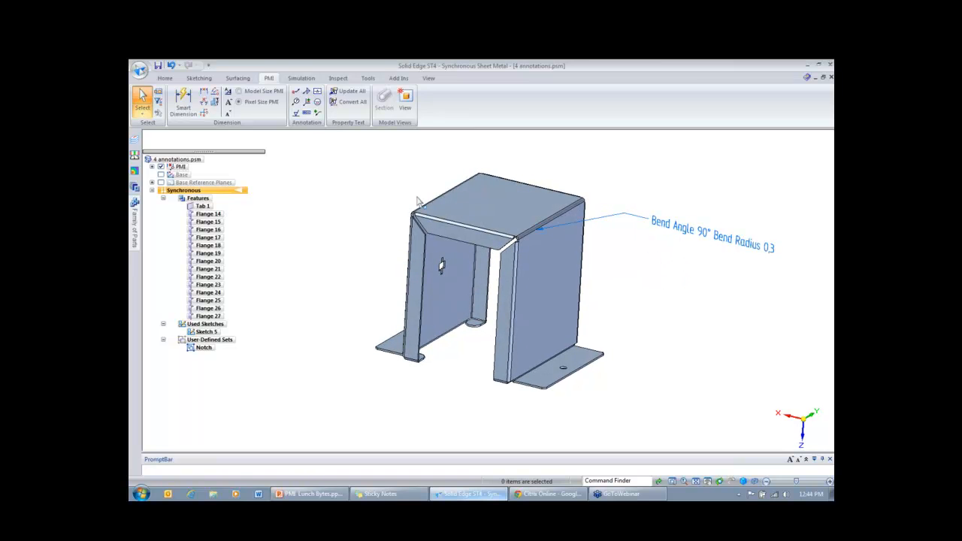
Step: Try to attach a second bend angle and radius callout to the same bend
left_click(296, 91)
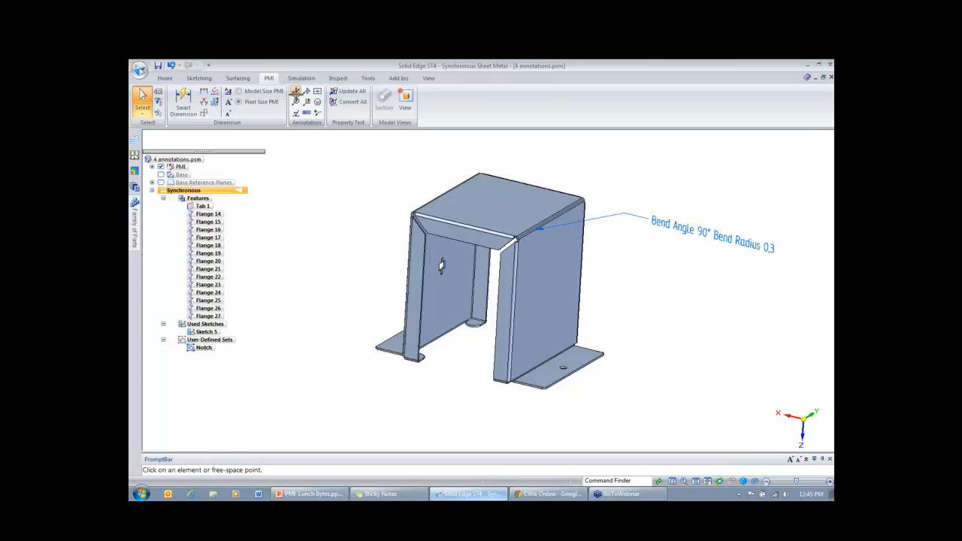
left_click(341, 400)
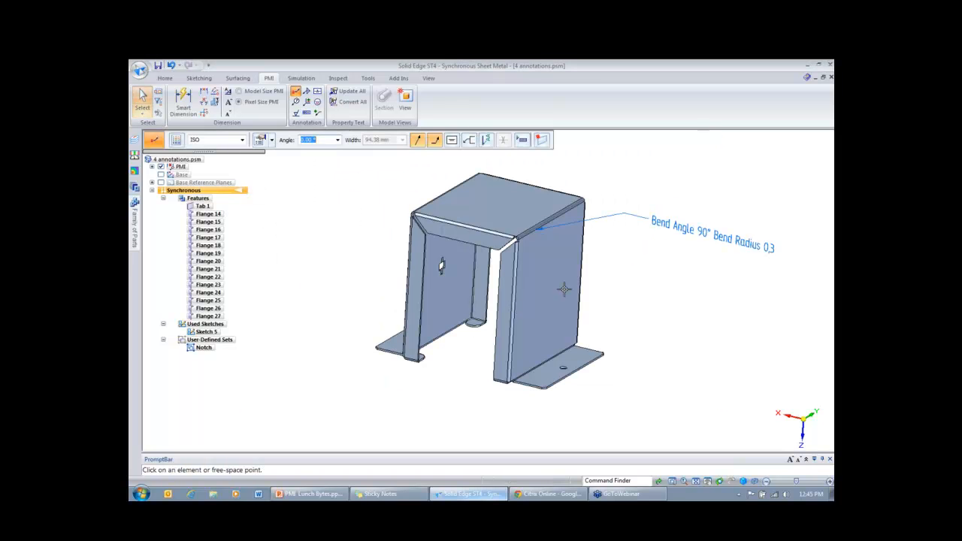
left_click(529, 233)
left_click(553, 153)
middle_click_drag(659, 266, 683, 268)
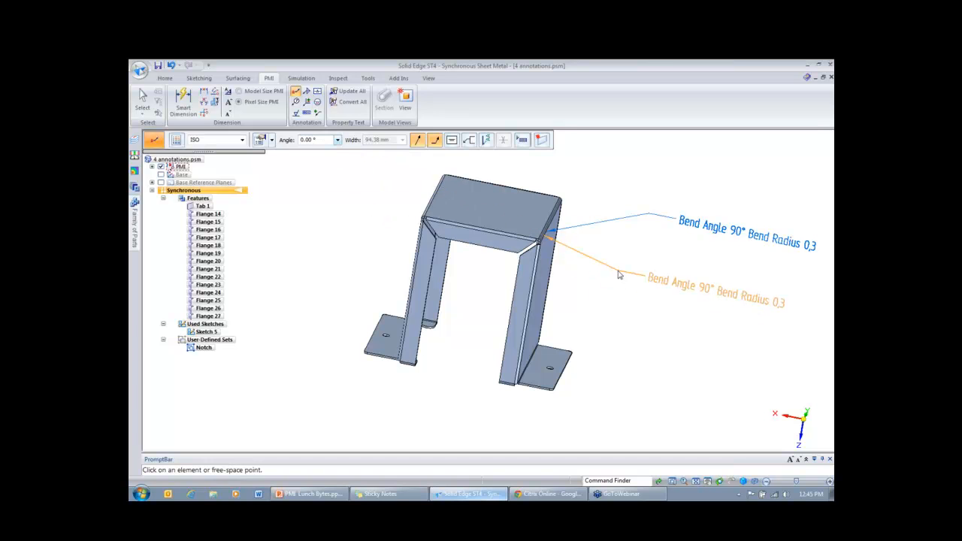
key("Escape")
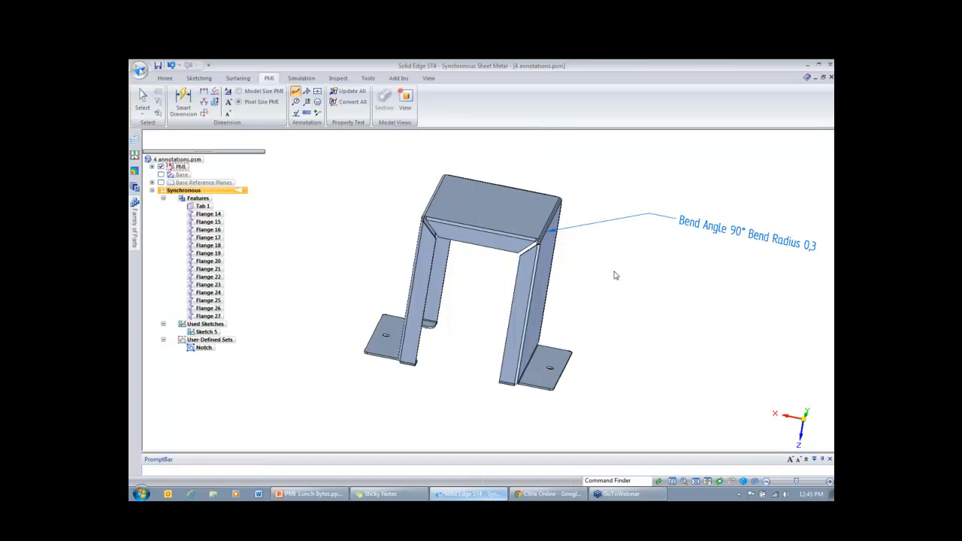
scroll(602, 215, "down", 1)
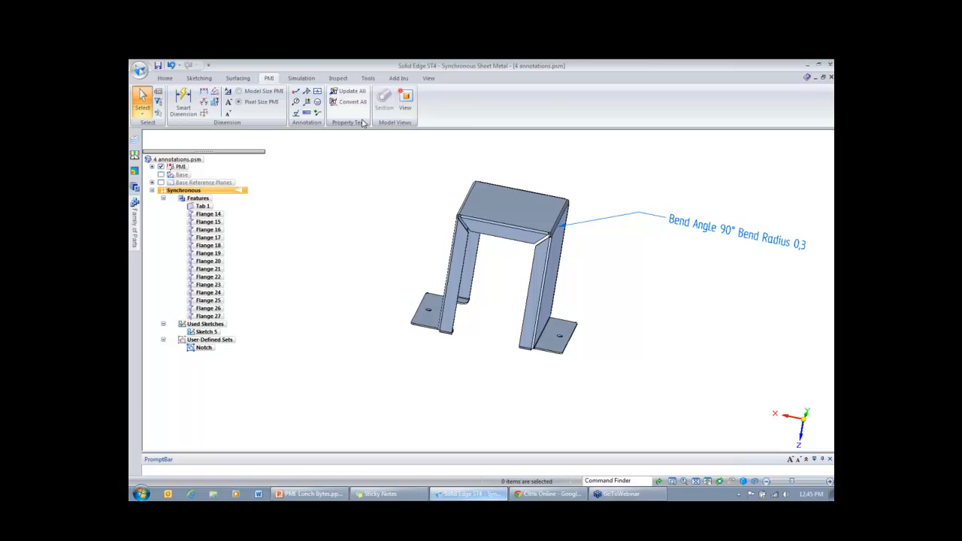
scroll(601, 178, "up", 1)
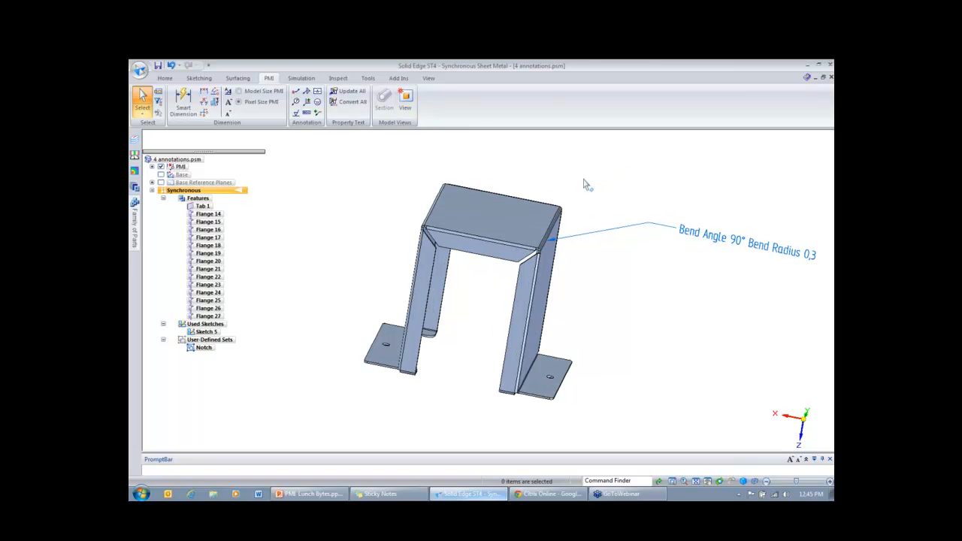
Step: Convert all property text in the PMI callout to plain text that no longer follows the model
middle_click_drag(579, 181, 569, 178)
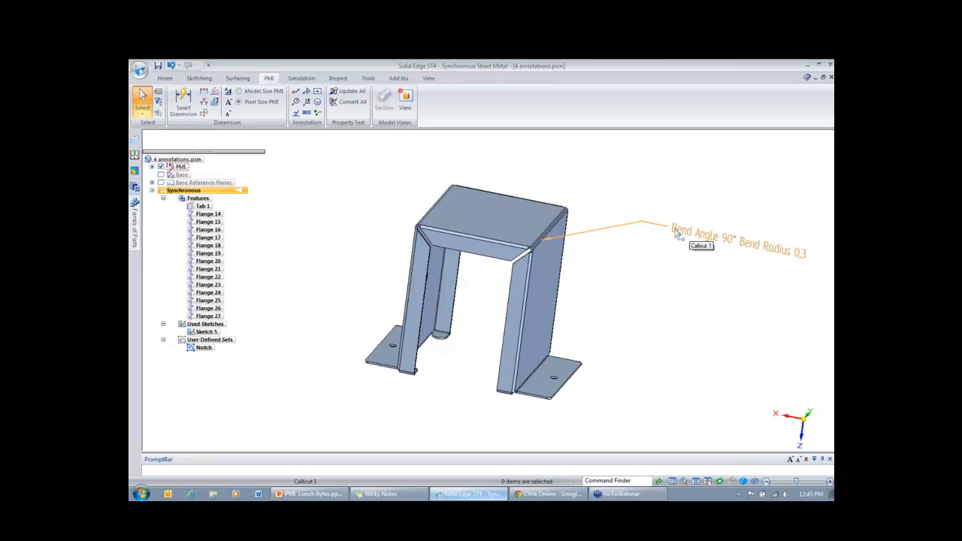
left_click(353, 104)
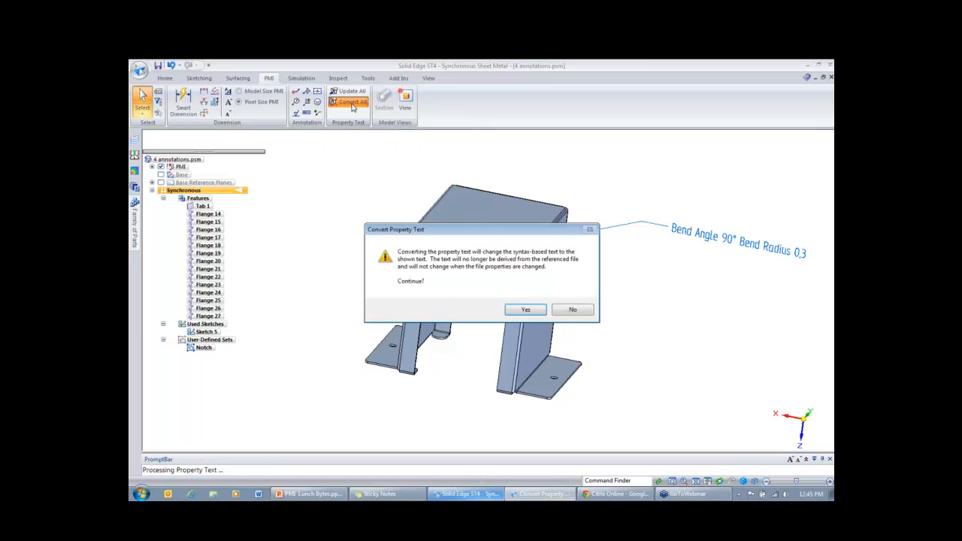
left_click(530, 309)
Step: Set the radius of the bend carrying the callout to 0.2 mm
left_click(532, 248)
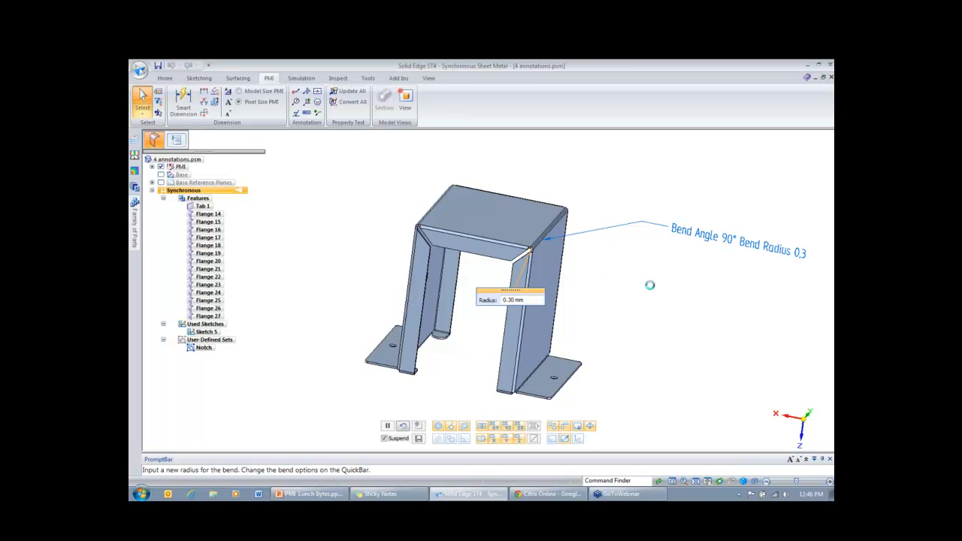
type(".2")
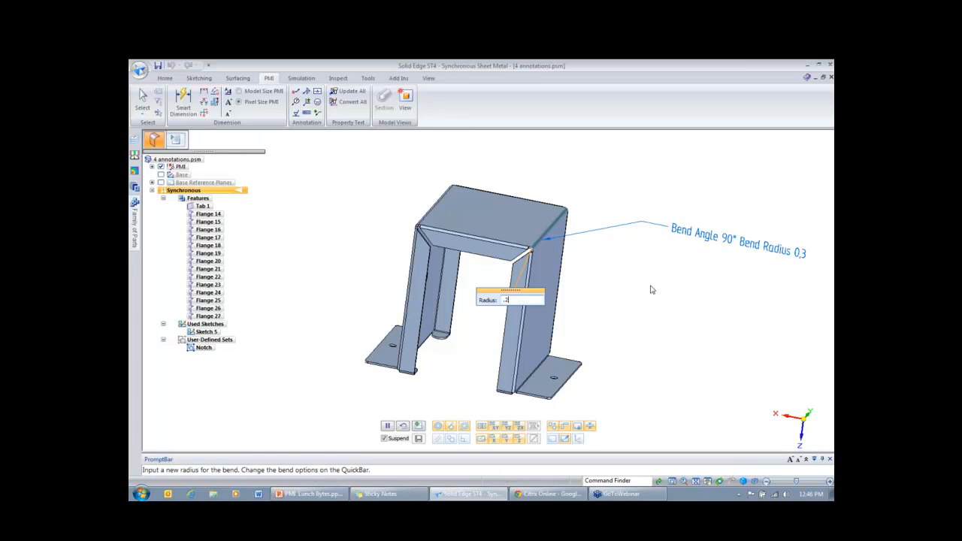
key("Return")
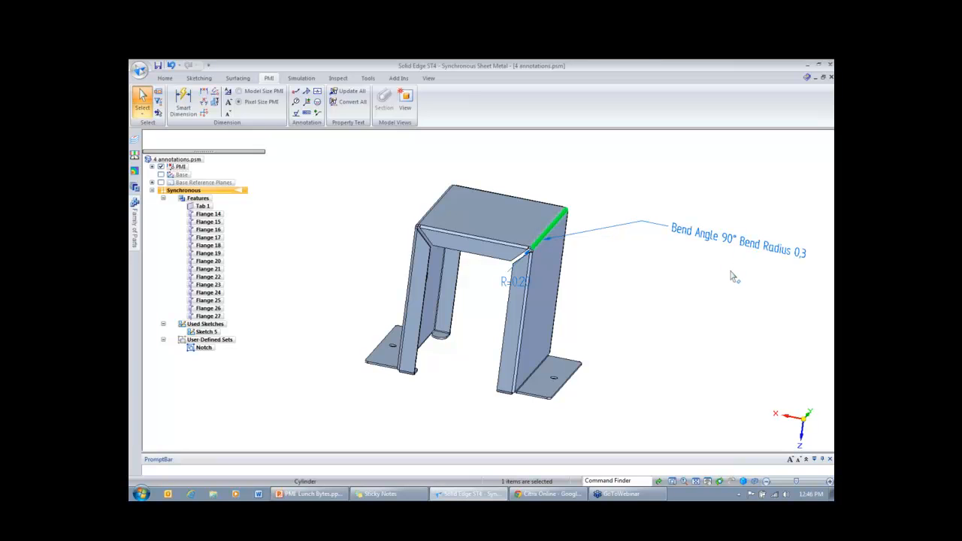
left_click(732, 277)
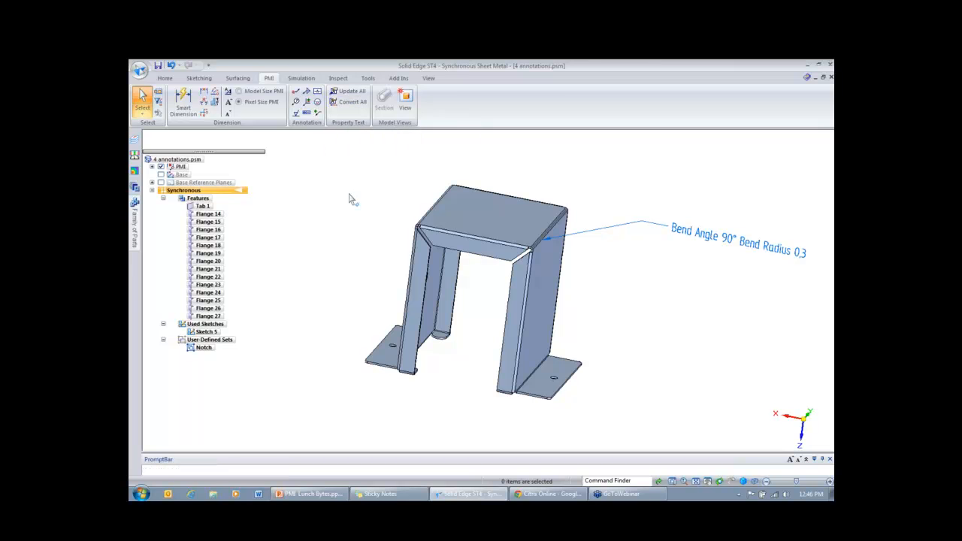
Step: Delete the bend angle and radius callout from the sheet metal part
middle_click_drag(357, 191, 350, 191, "shift")
left_click(606, 227)
key("Delete")
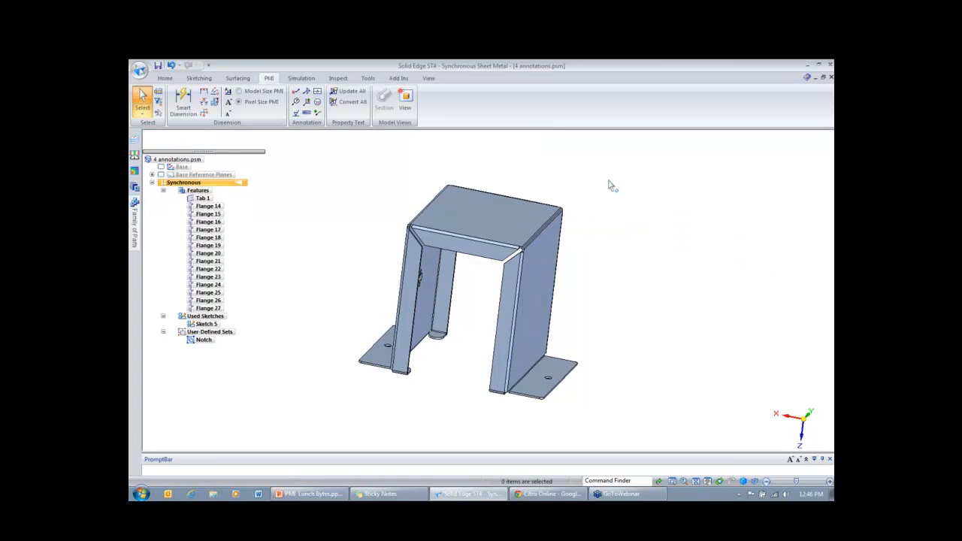
middle_click_drag(609, 186, 609, 186)
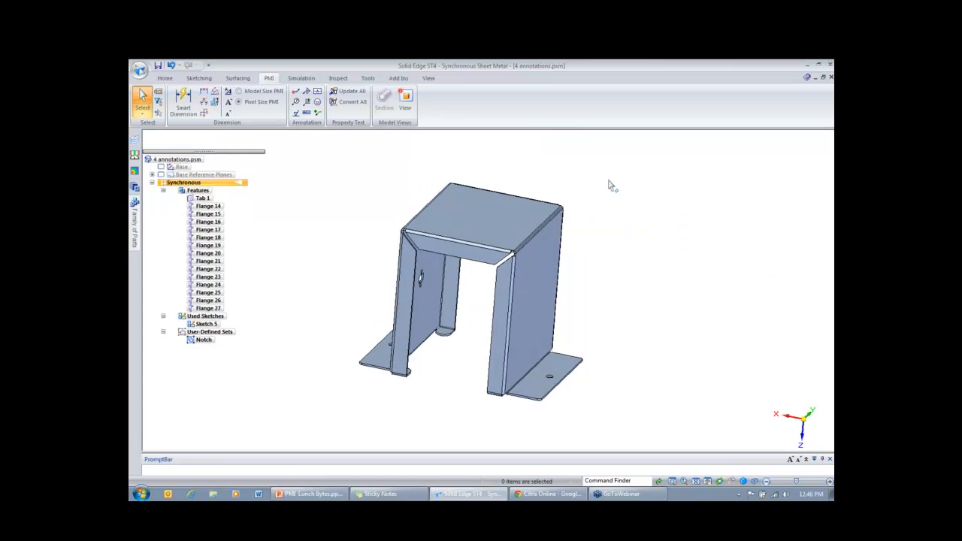
Step: Switch to the open document 5 Annotations.par and turn the fork part to show its dimensions
left_click(429, 79)
left_click(725, 102)
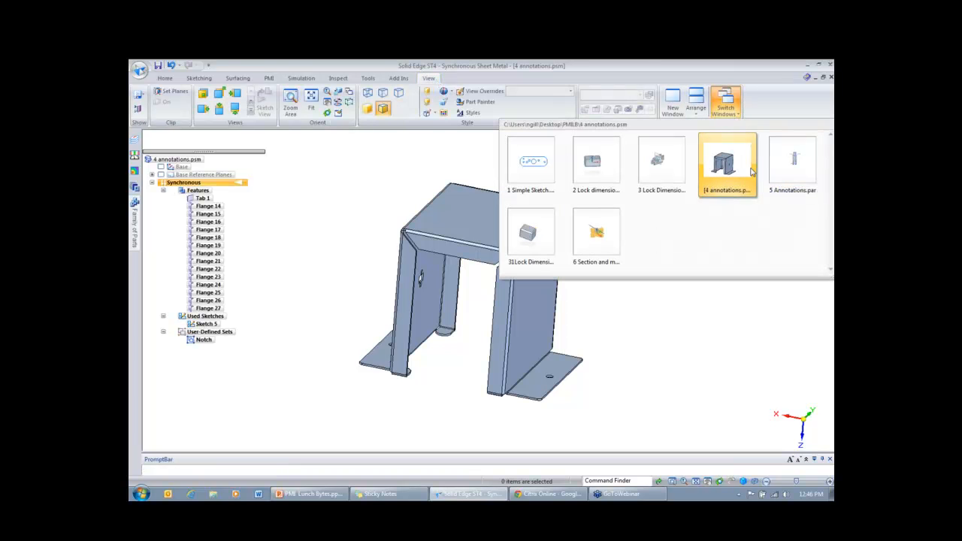
left_click(792, 161)
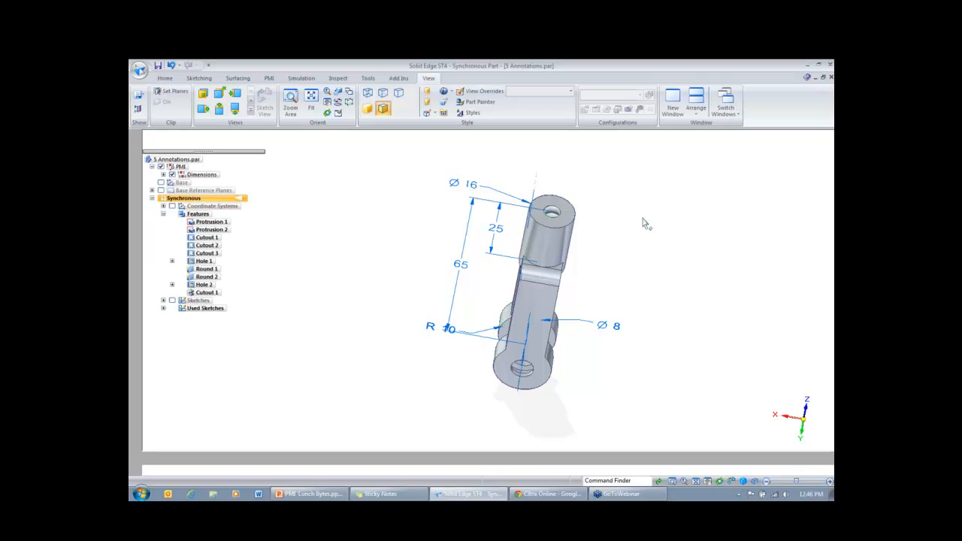
middle_click_drag(642, 219, 645, 219)
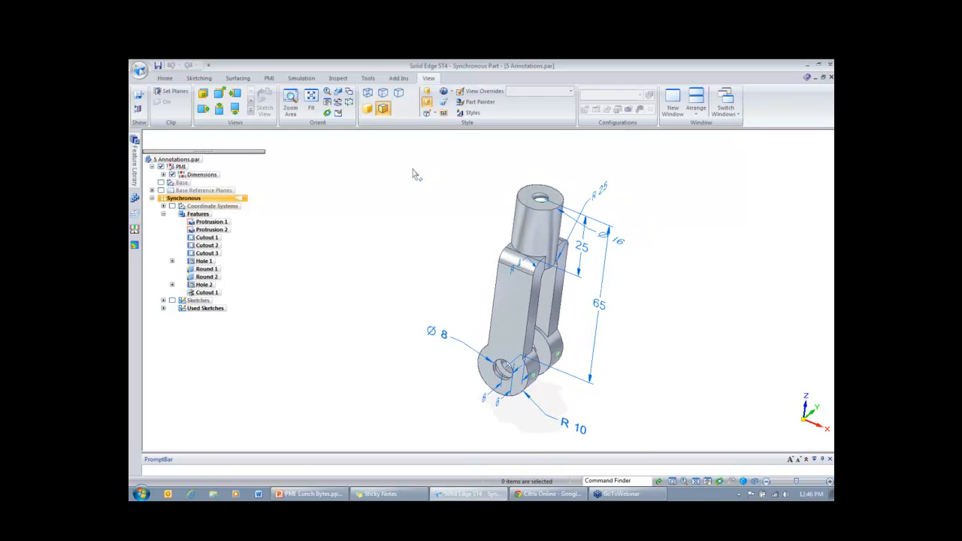
Step: Attach a feature control frame with flatness symbol, .01 tolerance and M condition to the cylinder's top circular edge, placing it outside the part
left_click(271, 80)
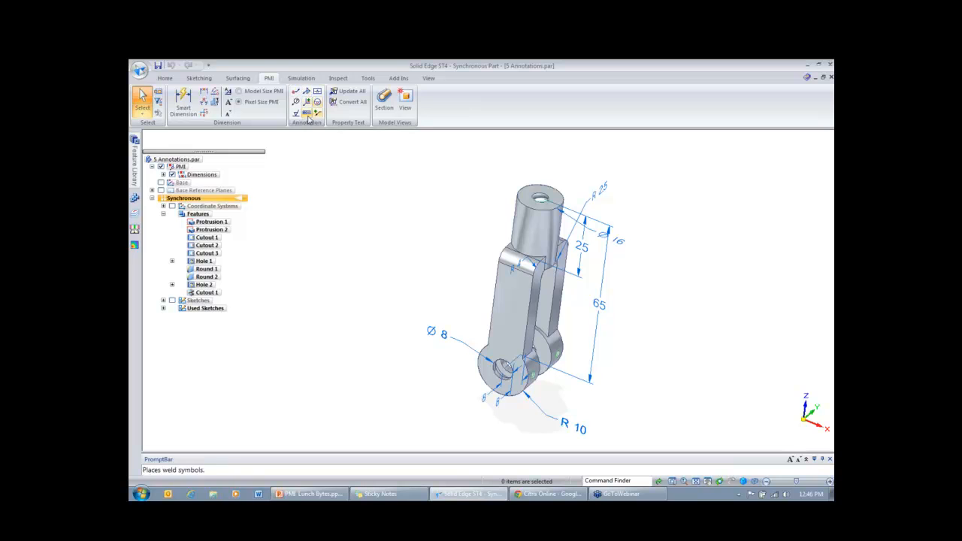
left_click(308, 116)
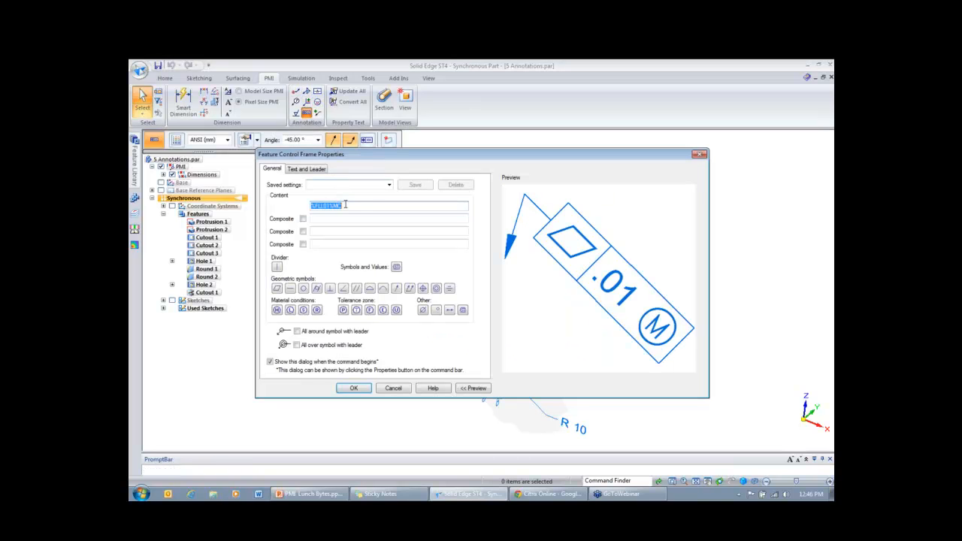
left_click(389, 187)
left_click(342, 193)
left_click(353, 388)
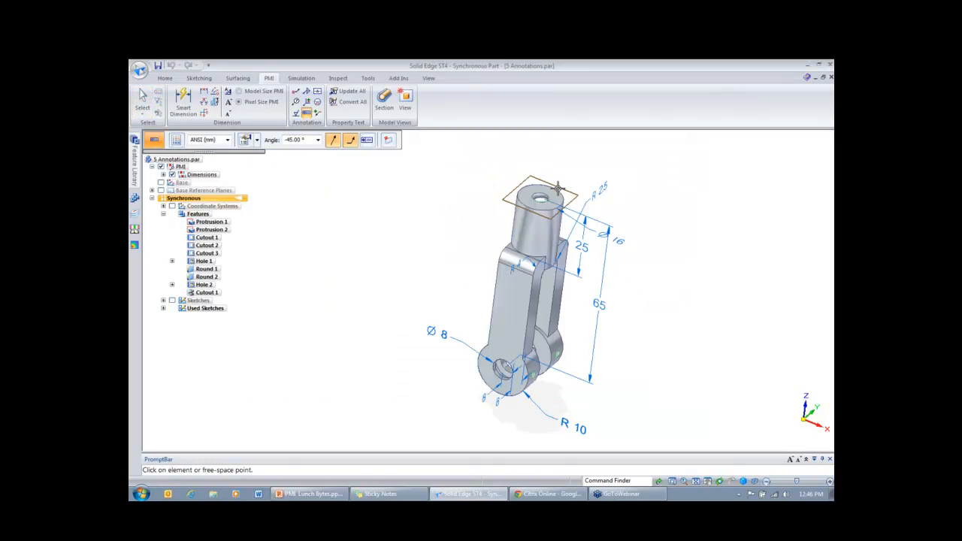
left_click(562, 192)
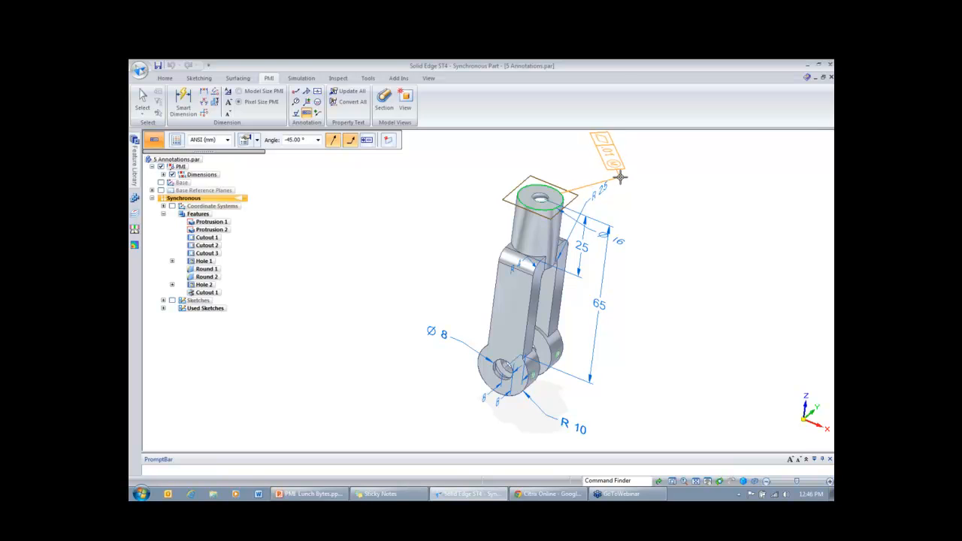
left_click(620, 175)
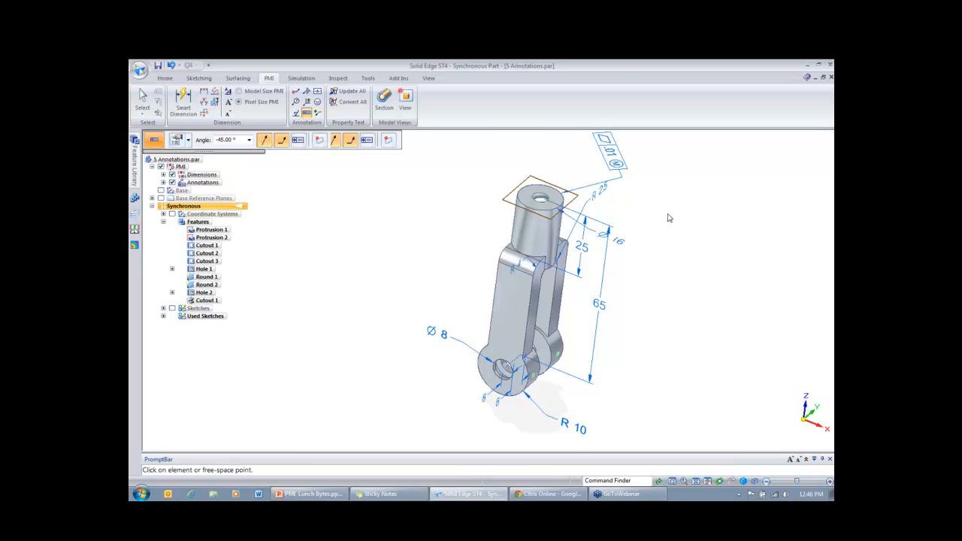
key("Escape")
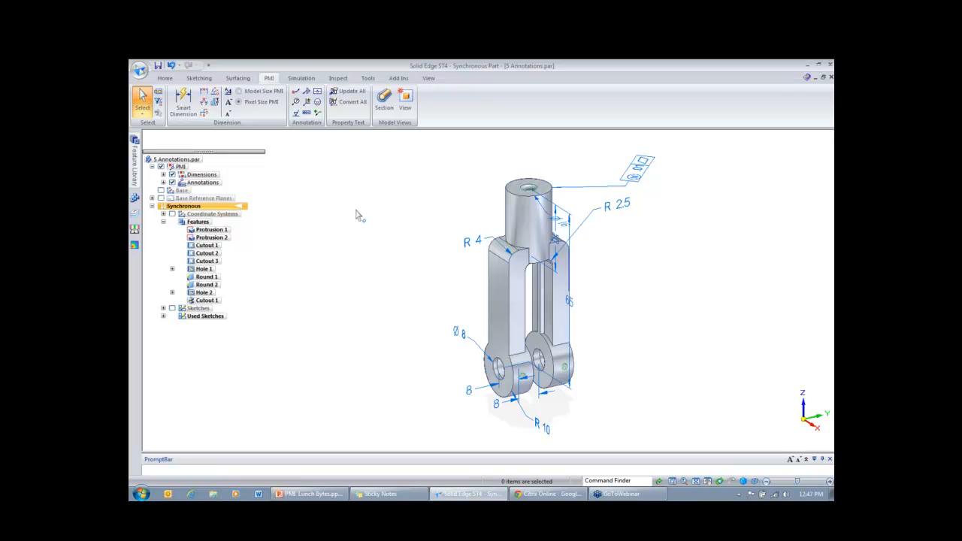
Step: Create a new drawing from the fork part with the iso draft.dft template, running the Drawing View Creation Wizard
scroll(357, 211, "down", 1)
scroll(538, 150, "up", 1)
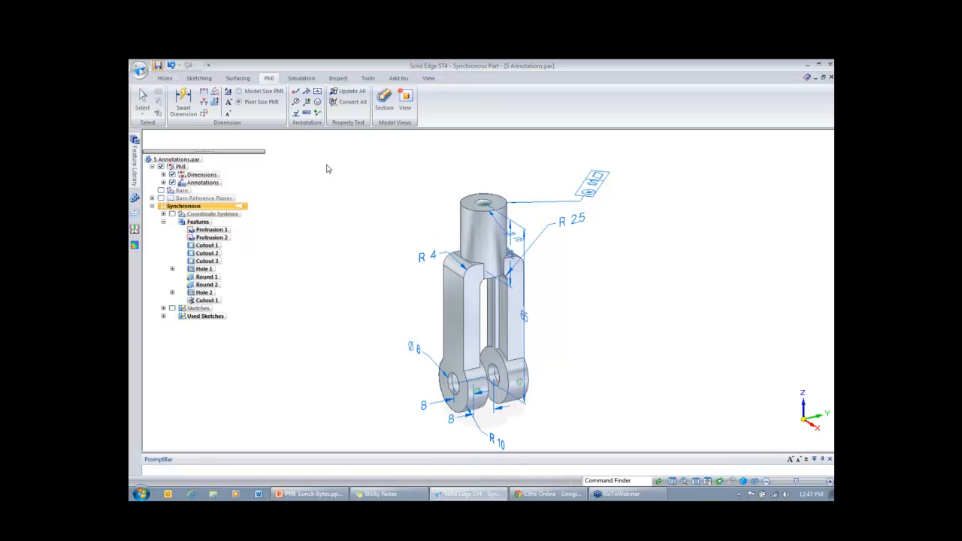
left_click(139, 70)
mouse_move(165, 91)
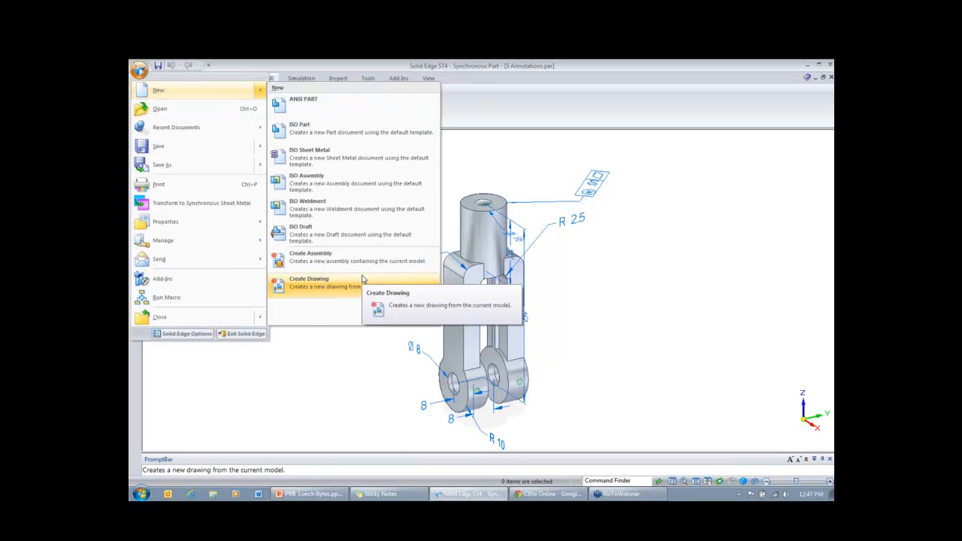
left_click(309, 277)
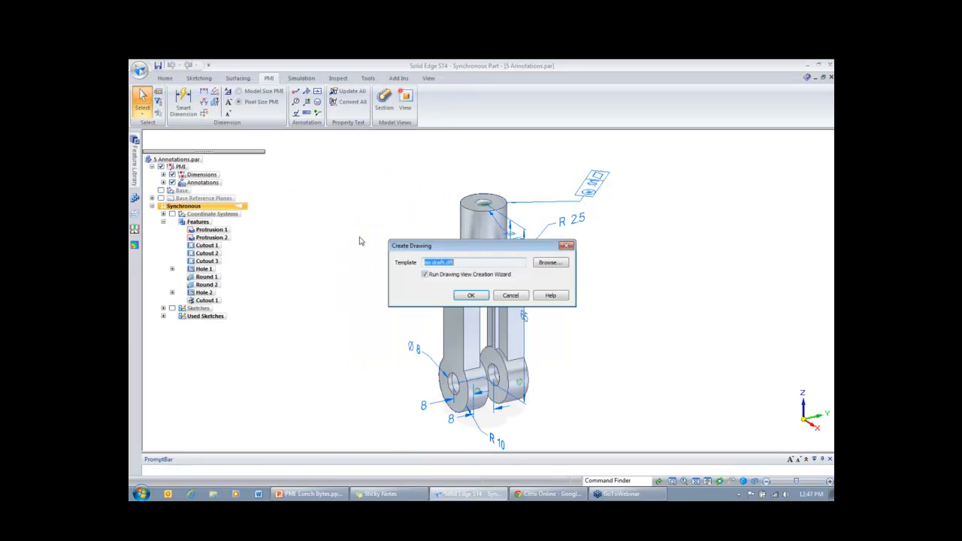
left_click(478, 296)
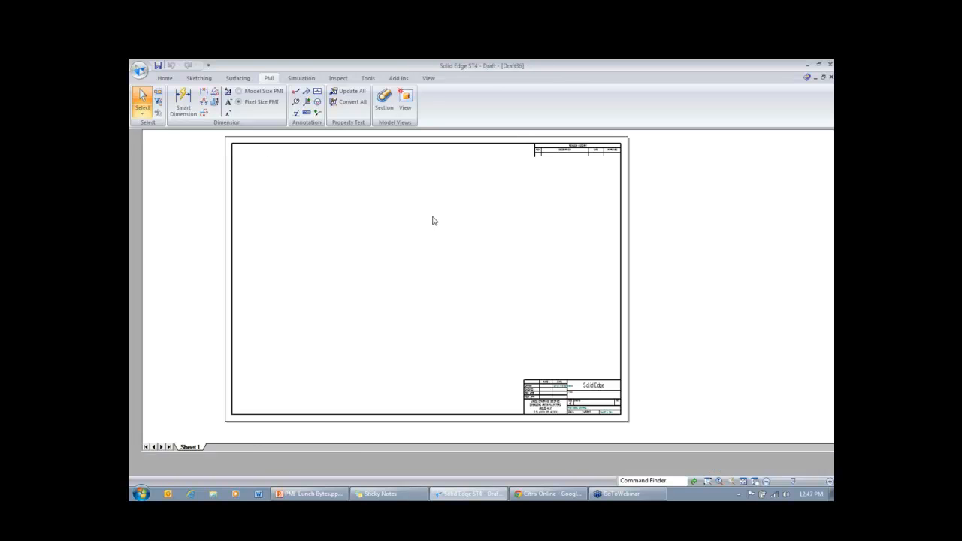
Step: Place a front view of the fork near the sheet's middle, with additional projected views above, below and on both sides
left_click(545, 375)
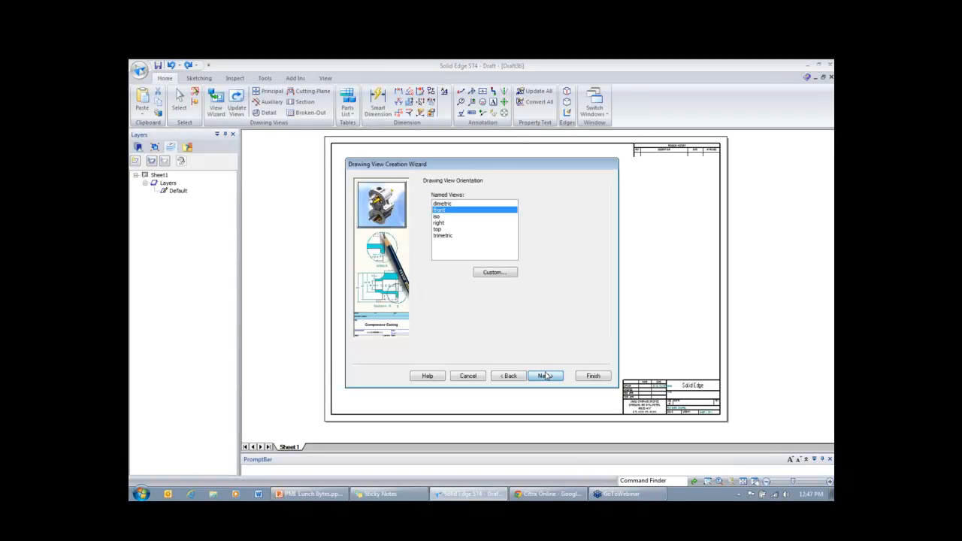
left_click(545, 375)
left_click(515, 218)
left_click(475, 257)
left_click(514, 297)
left_click(552, 258)
left_click(593, 376)
left_click(492, 276)
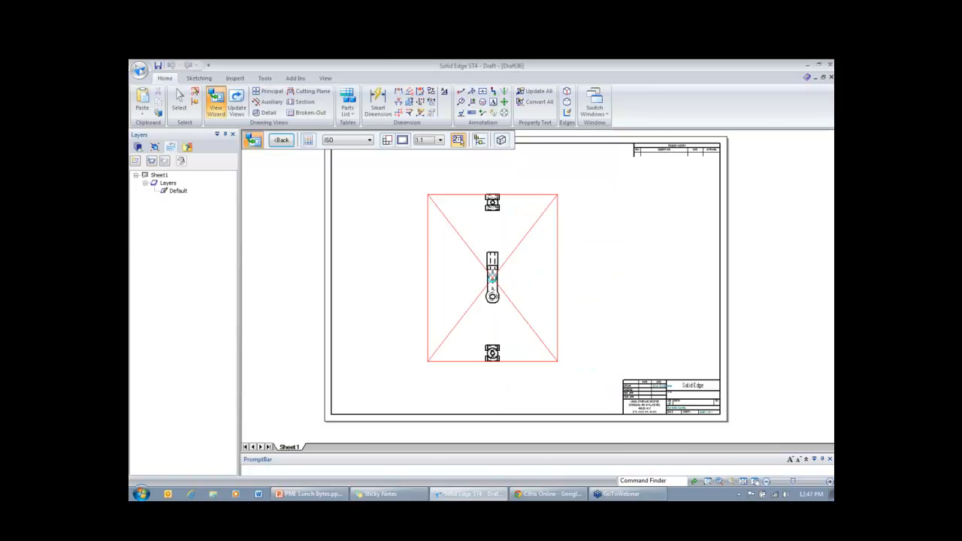
scroll(526, 218, "up", 1)
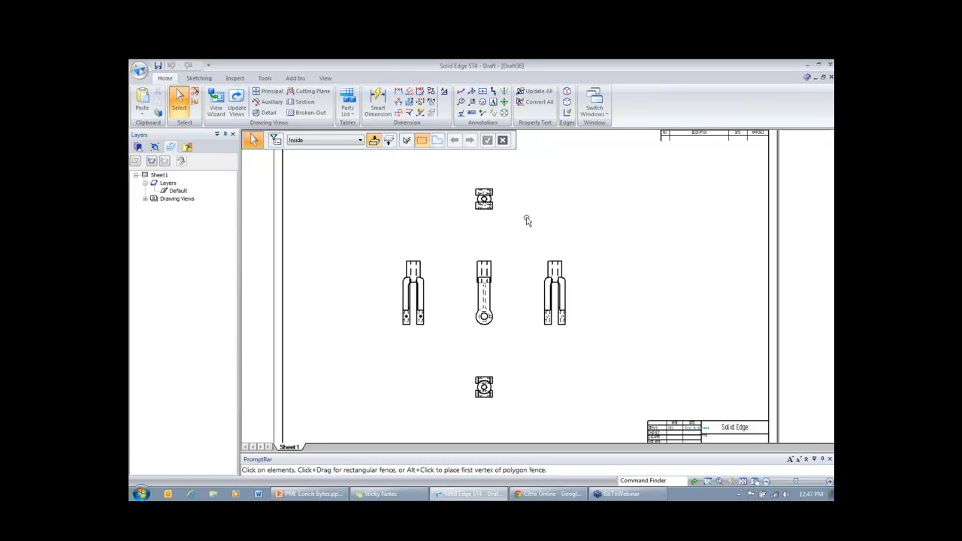
left_click(423, 113)
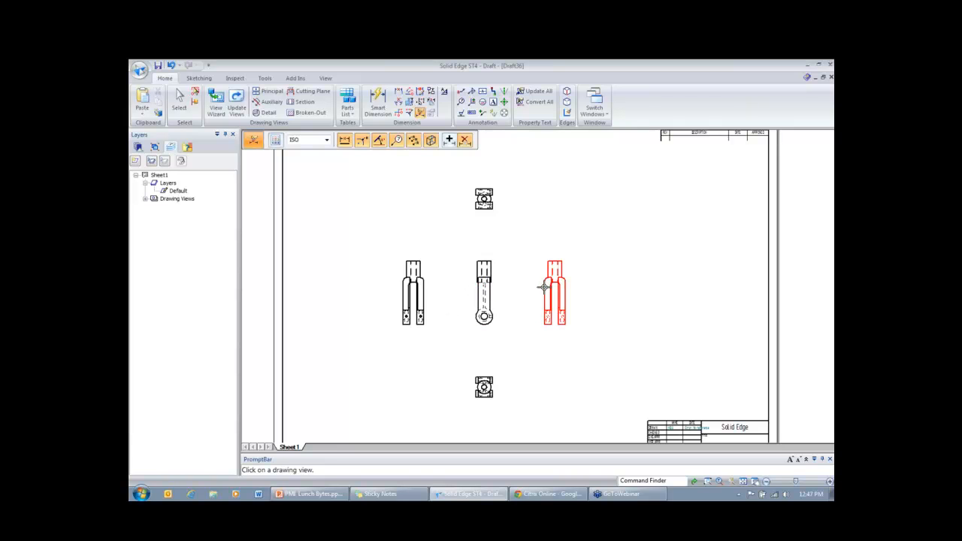
scroll(538, 259, "up", 2)
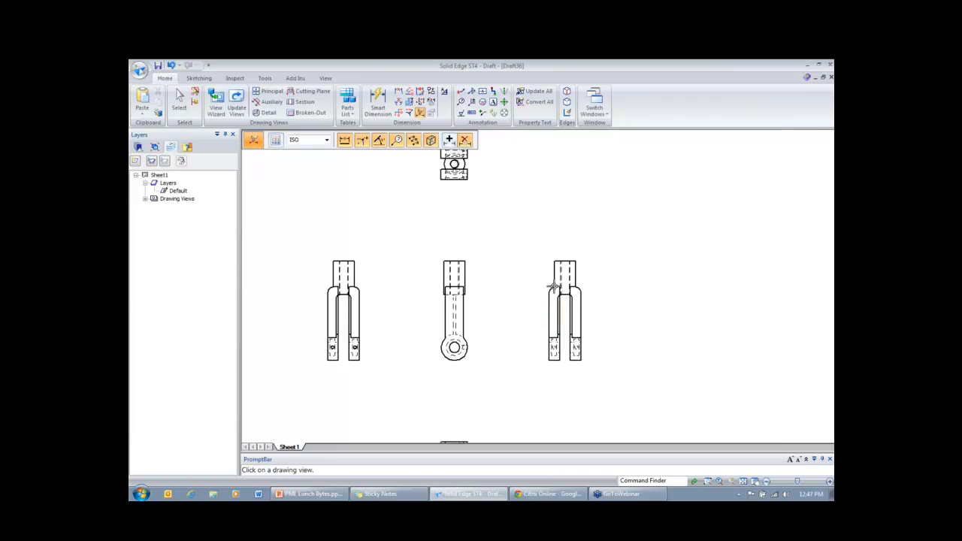
scroll(479, 304, "down", 1)
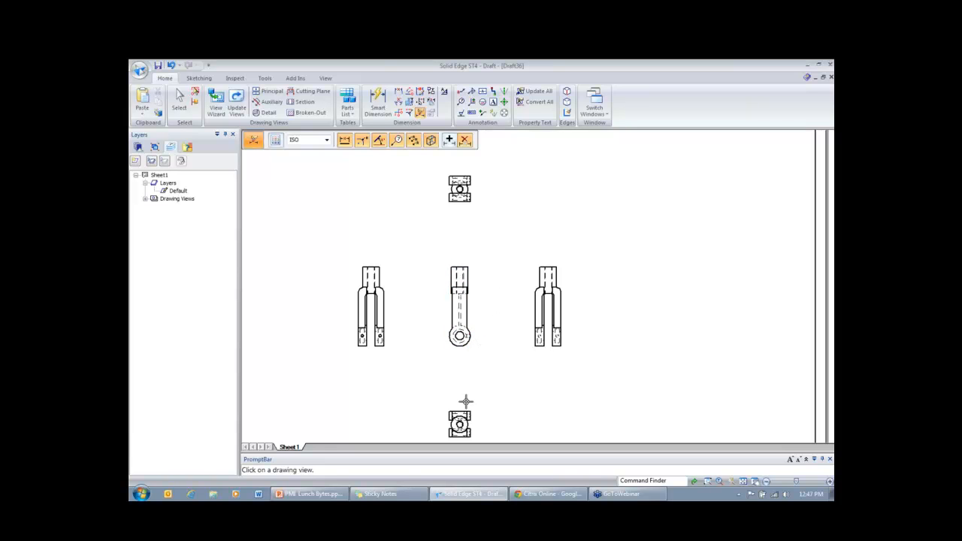
scroll(471, 328, "down", 1)
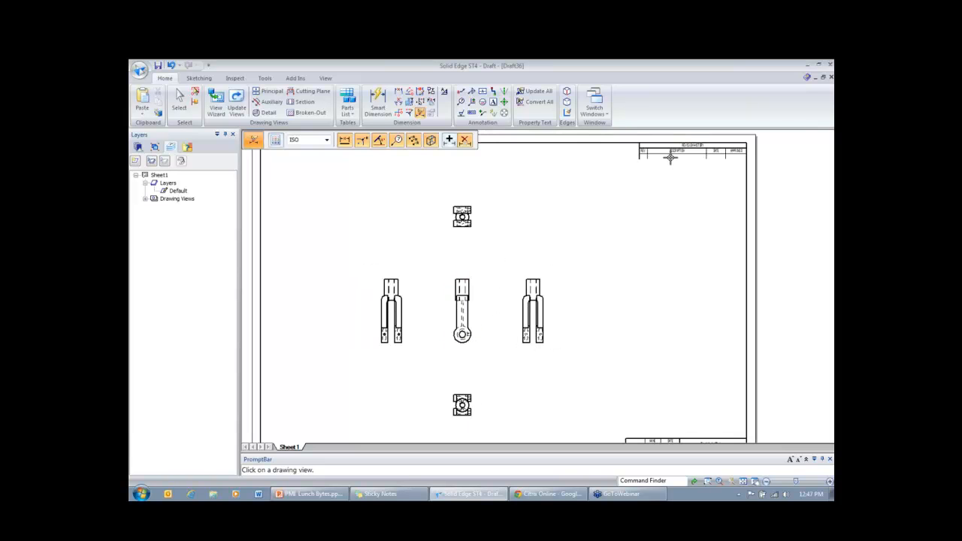
Step: Close the new drawing without saving it and return to 5 Annotations.par
left_click(830, 74)
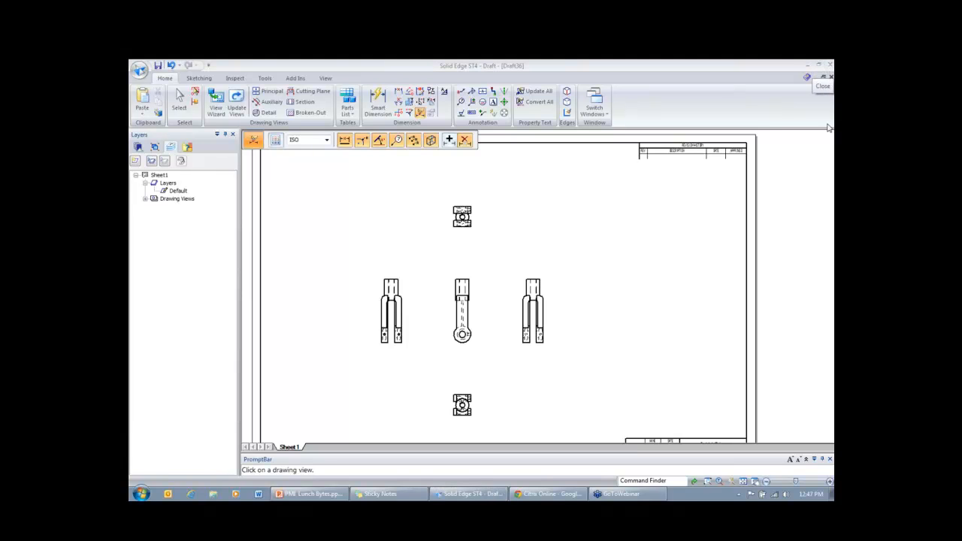
left_click(494, 316)
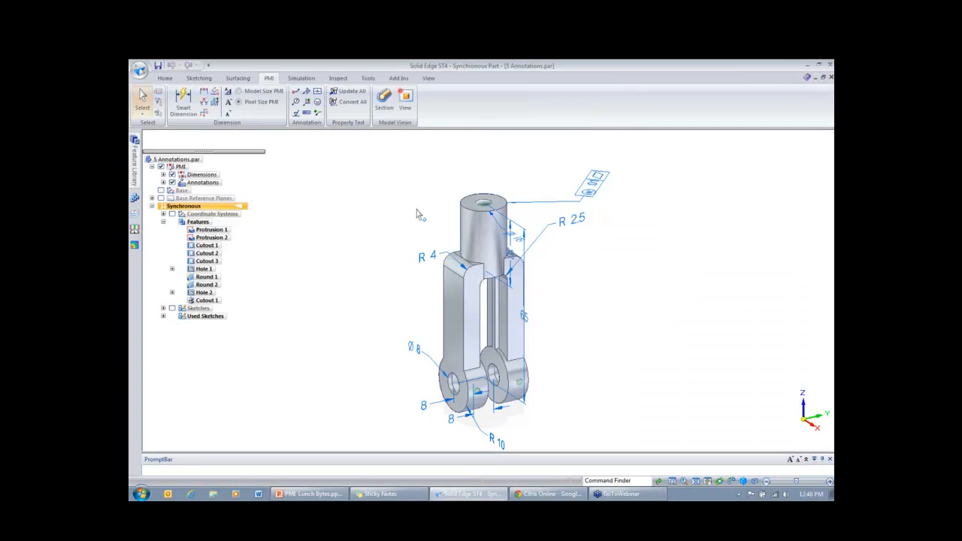
Step: Orient the fork to the front and save the display as a model view named Front View, shaded with visible edges
middle_click_drag(417, 210, 417, 208)
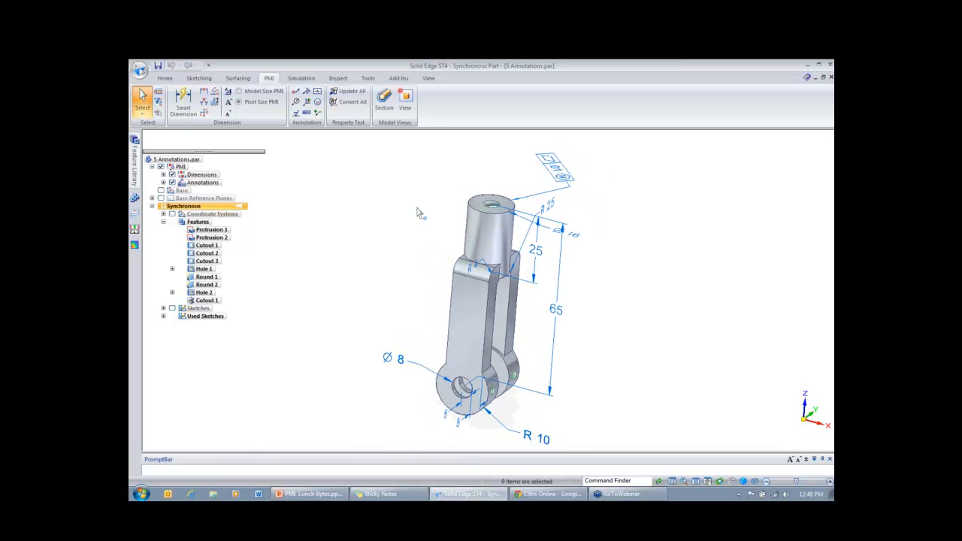
key("ctrl+f")
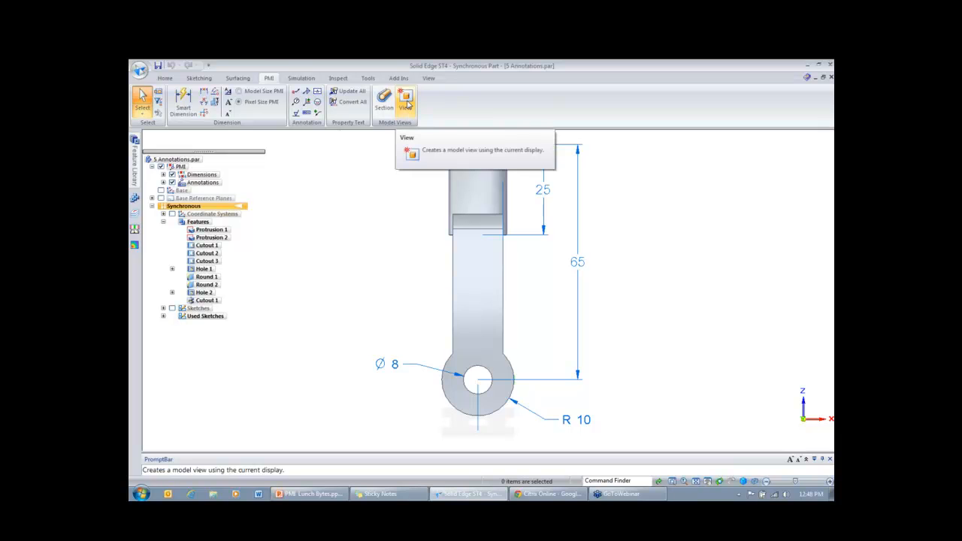
left_click(407, 105)
type("Front View")
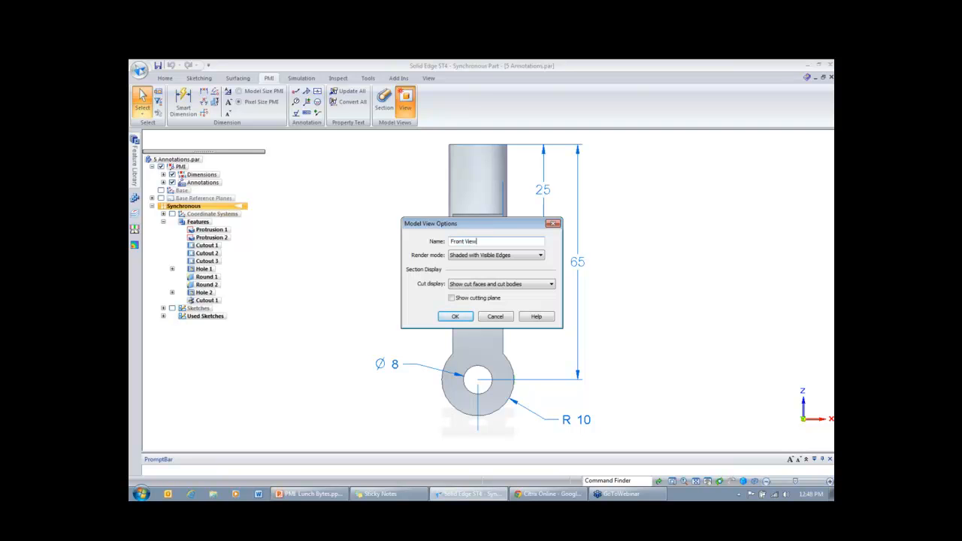
left_click_drag(455, 224, 276, 241)
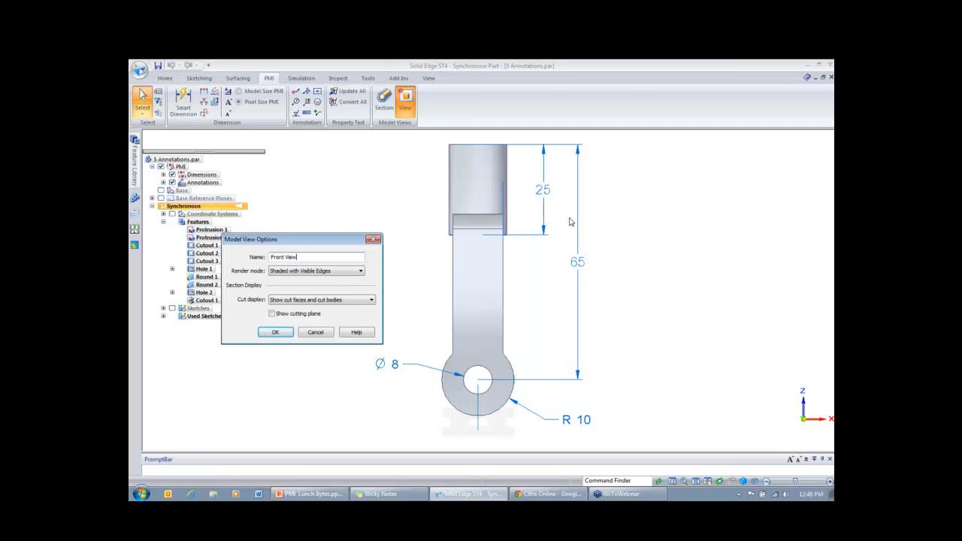
left_click(285, 335)
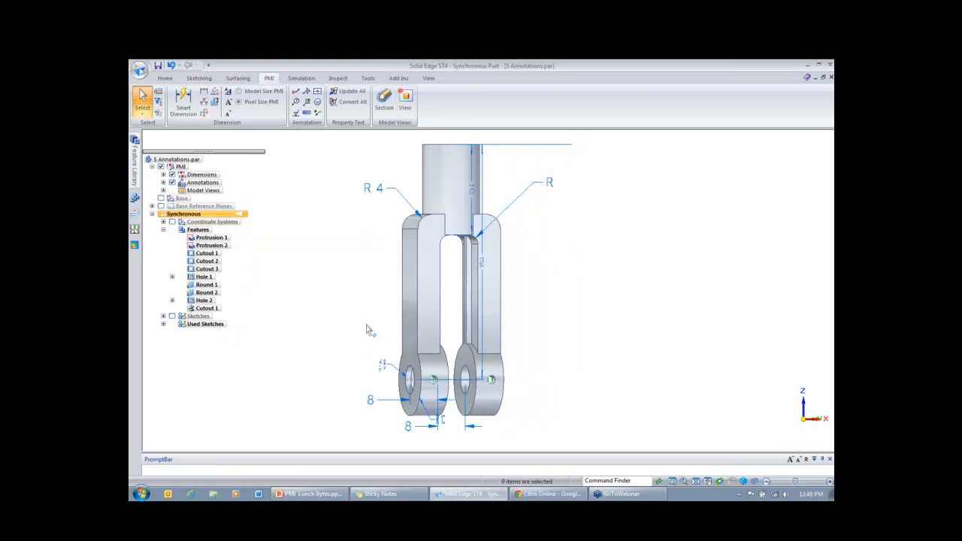
Step: Save the current right-side display of the fork as a model view named Right view, shaded with visible edges
left_click(414, 106)
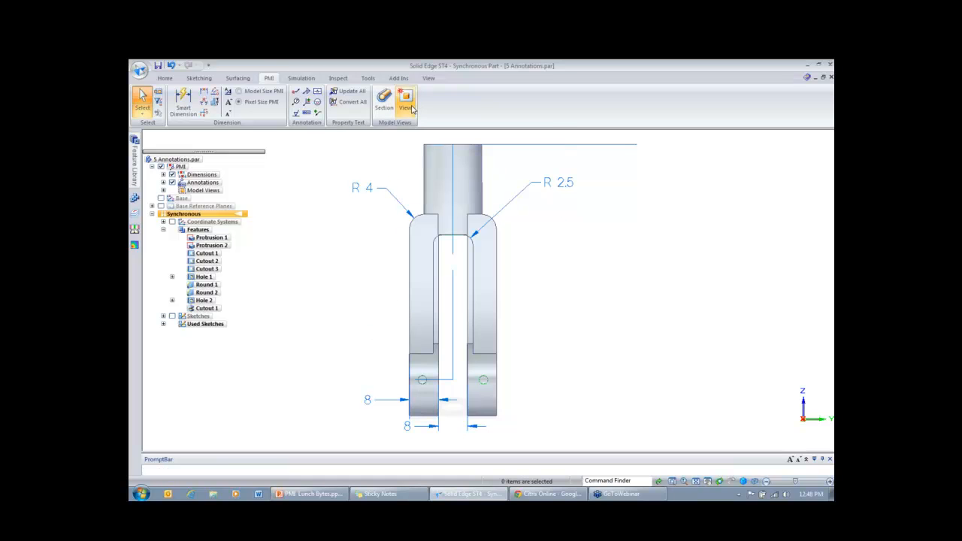
type("Right view")
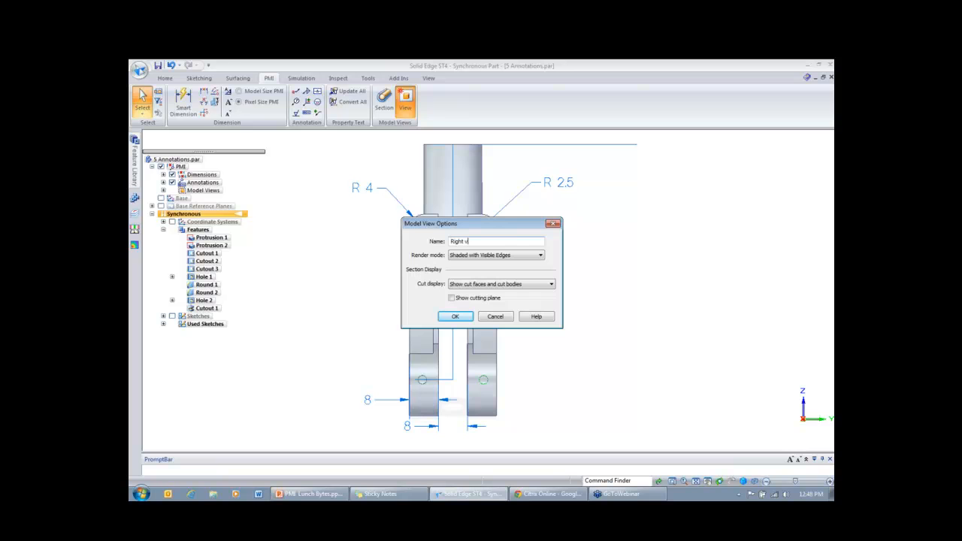
left_click(455, 317)
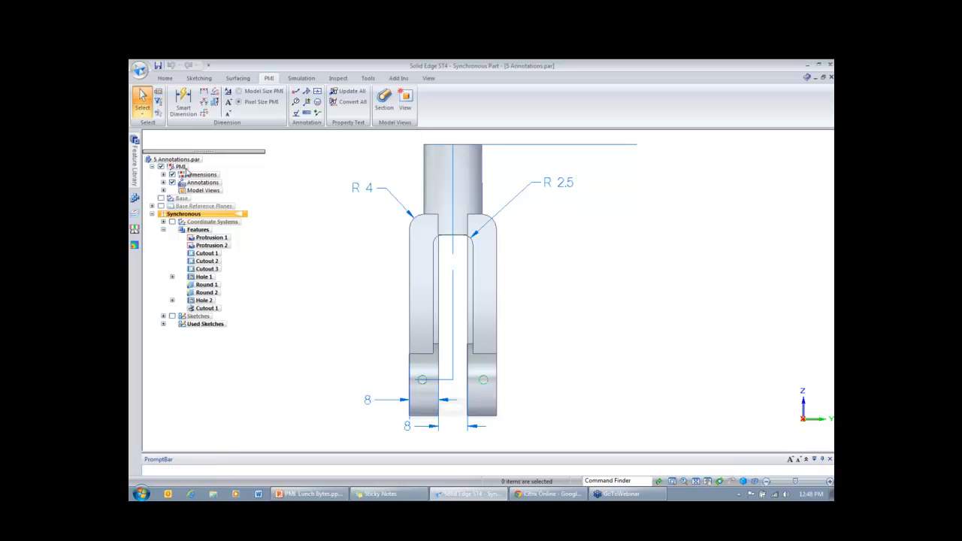
Step: List the saved model views and review them one after another, from Front View to Right view, and end the review
left_click(163, 190)
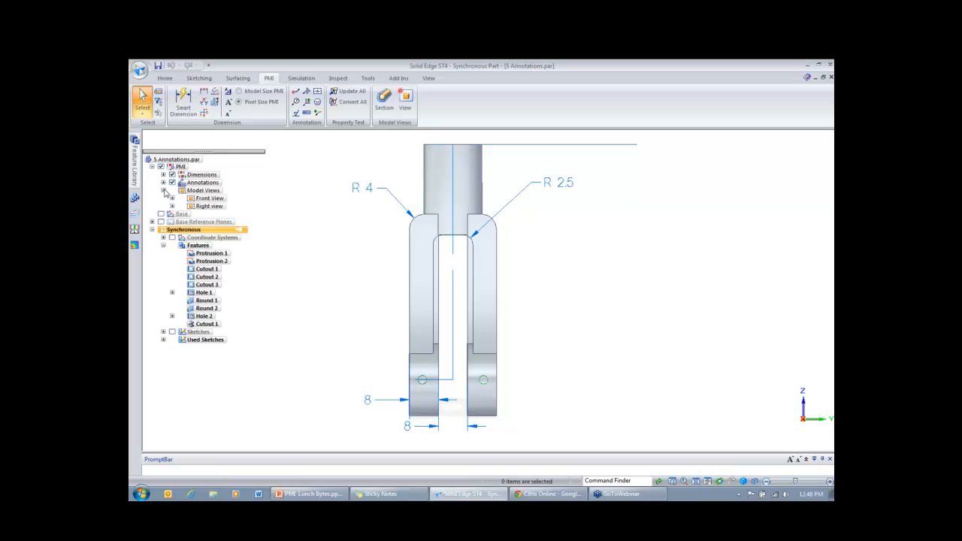
left_click(164, 190)
left_click(164, 190)
scroll(376, 268, "down", 1)
middle_click_drag(351, 222, 376, 221)
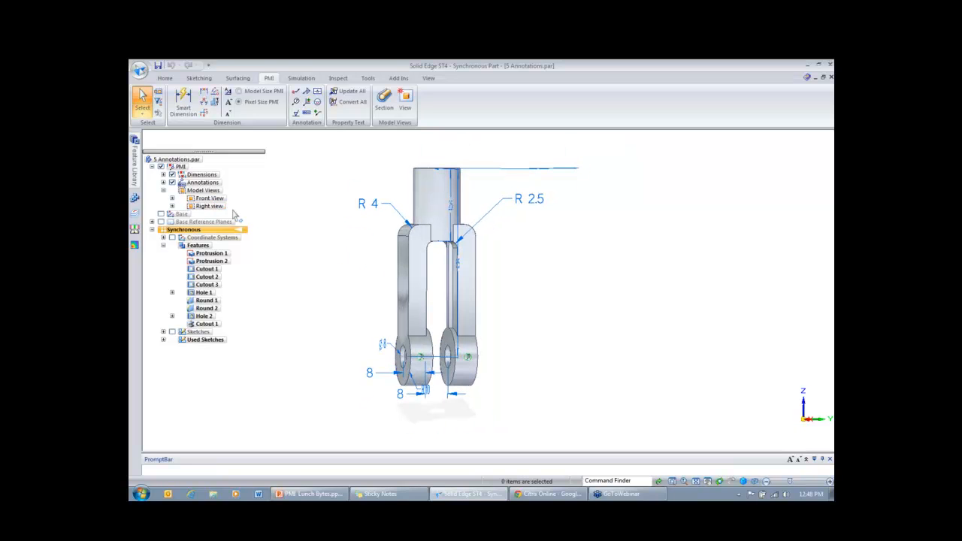
right_click(206, 199)
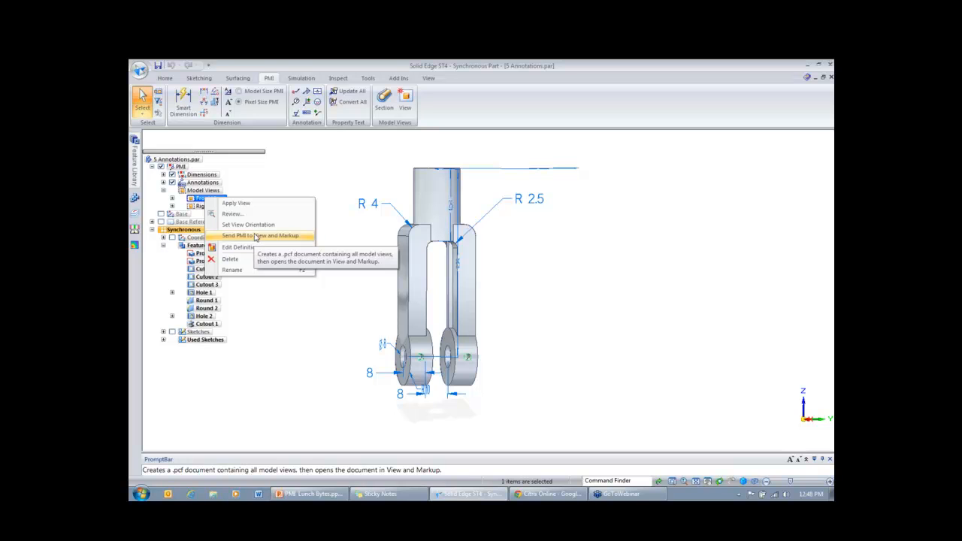
left_click(233, 213)
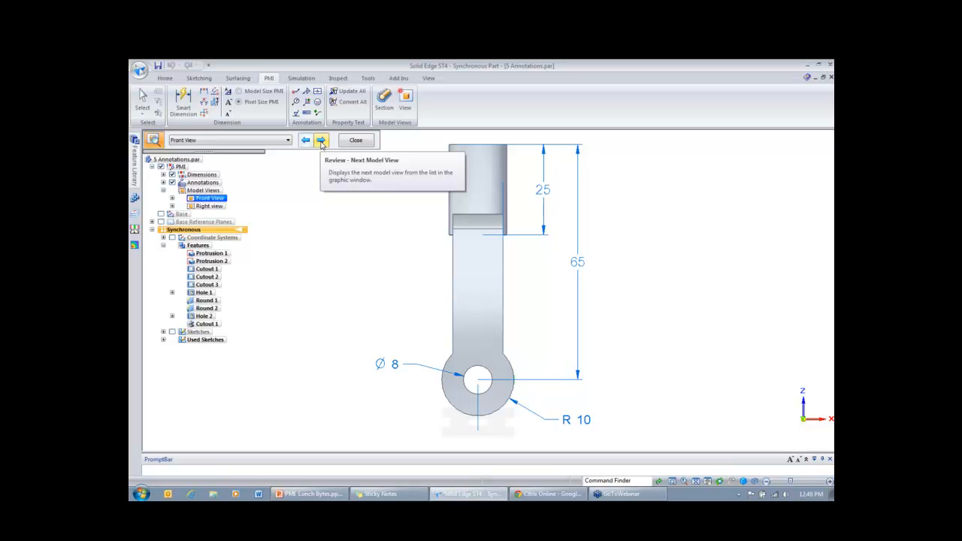
left_click(321, 141)
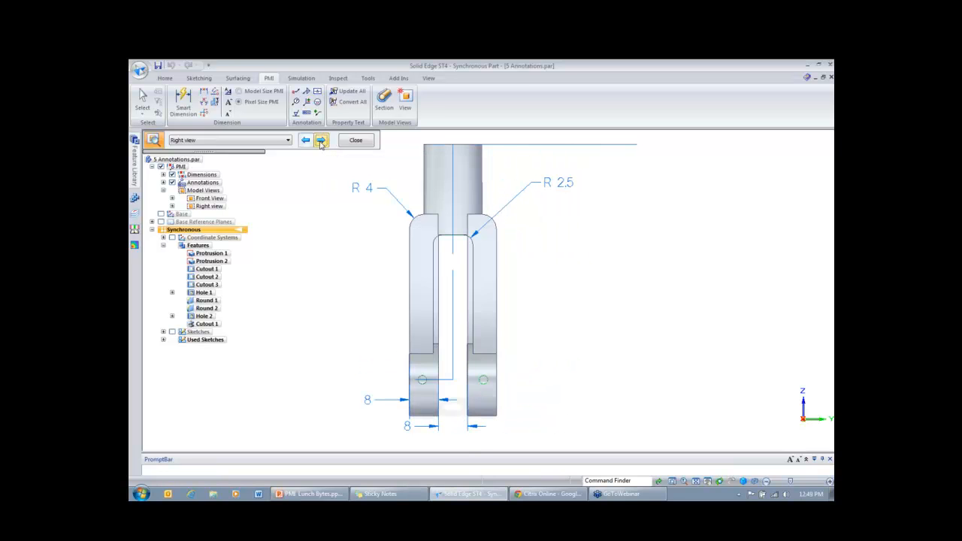
left_click(321, 141)
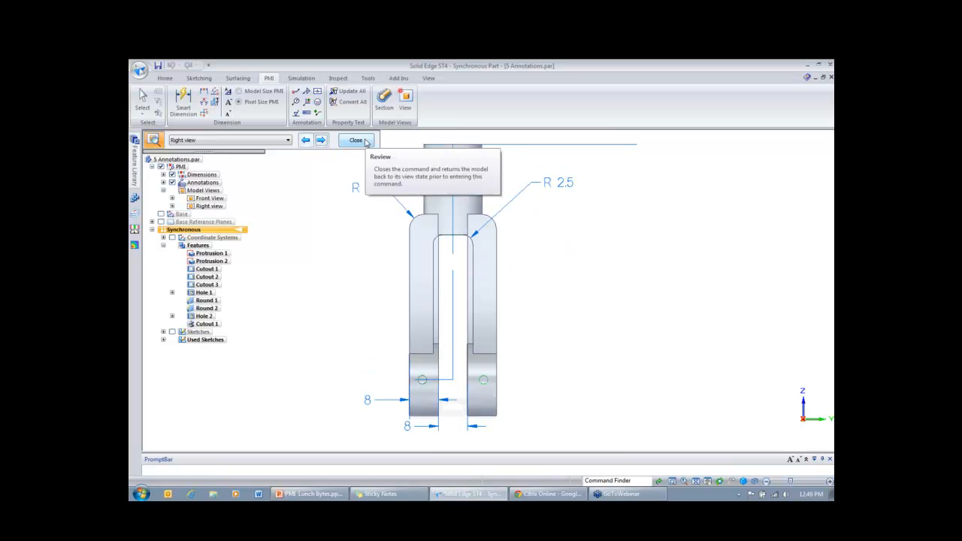
scroll(324, 268, "down", 2)
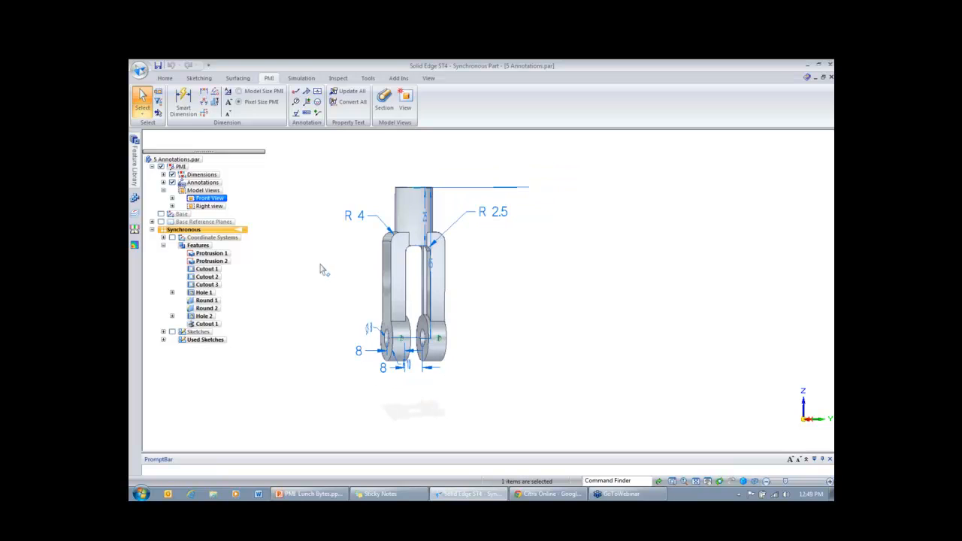
Step: Create another drawing of the fork part from the iso draft.dft template, running the Drawing View Creation Wizard
left_click(139, 69)
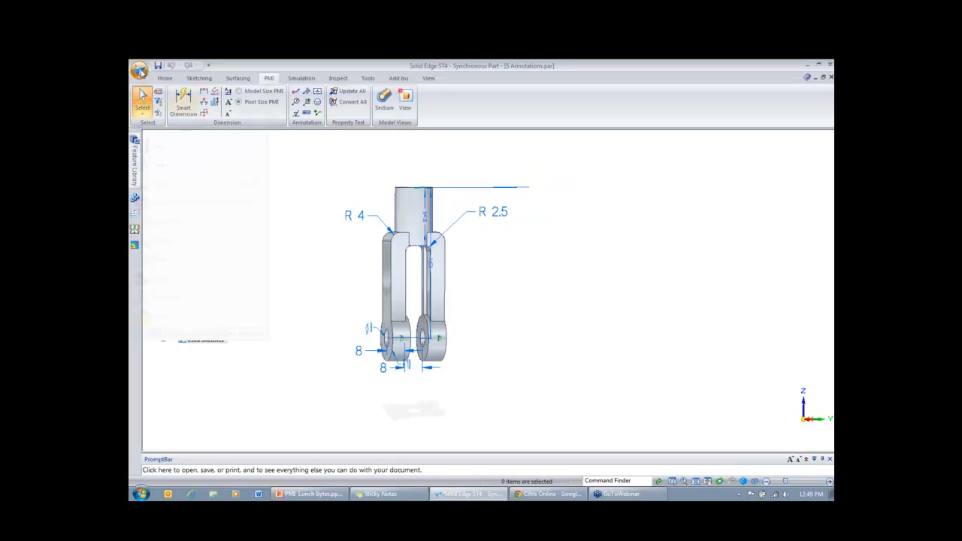
mouse_move(150, 91)
left_click(315, 280)
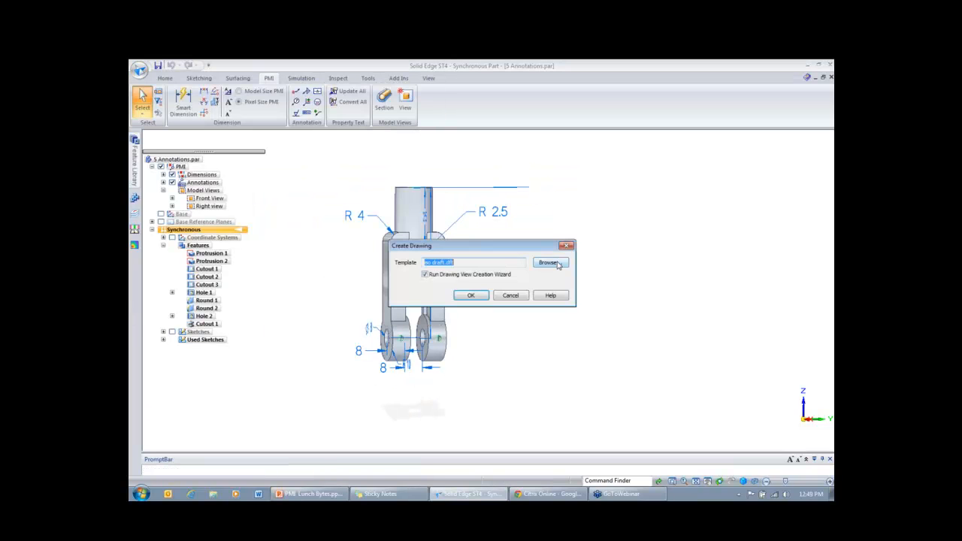
left_click(481, 295)
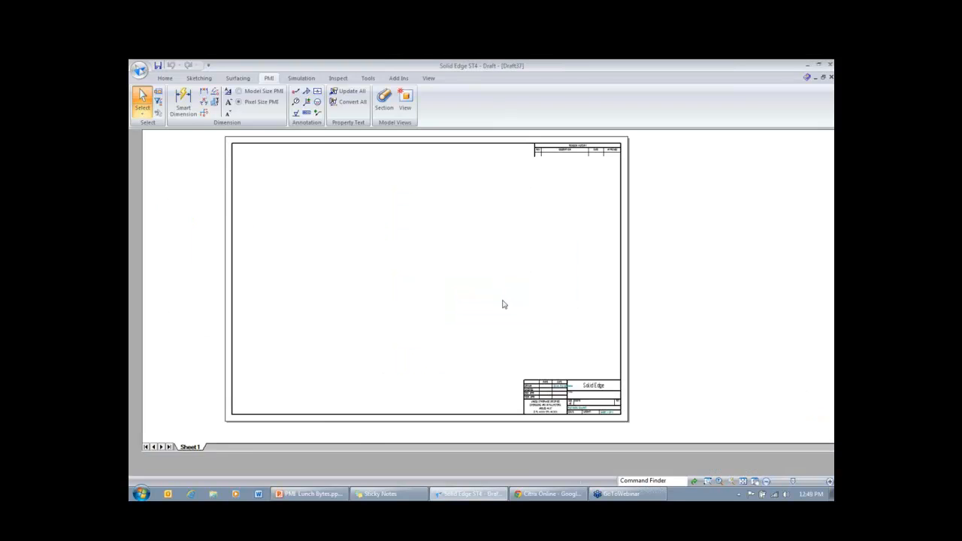
Step: Place a drawing view from the PMI model view Front View near the sheet's middle, including its PMI dimensions and annotations
left_click(509, 234)
left_click(509, 244)
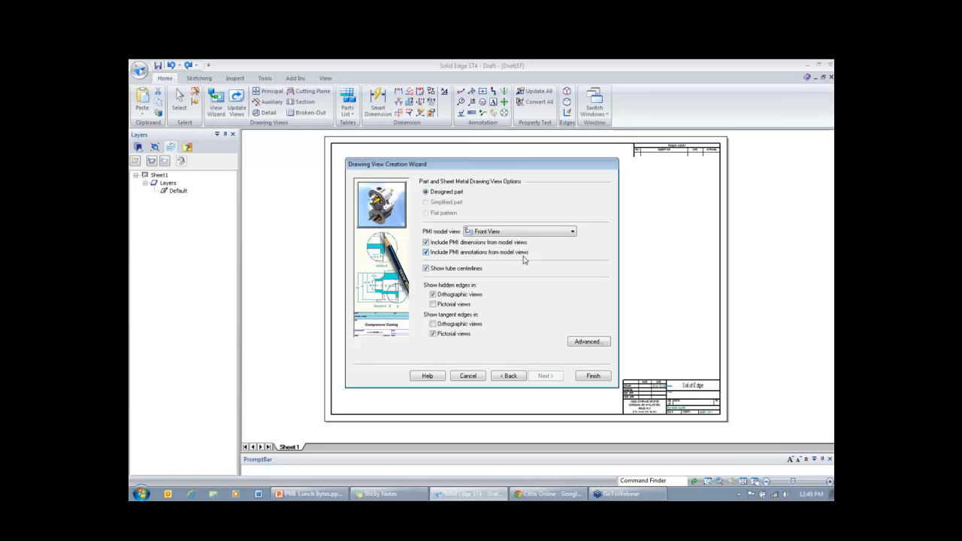
left_click(586, 378)
left_click(496, 255)
scroll(548, 245, "up", 3)
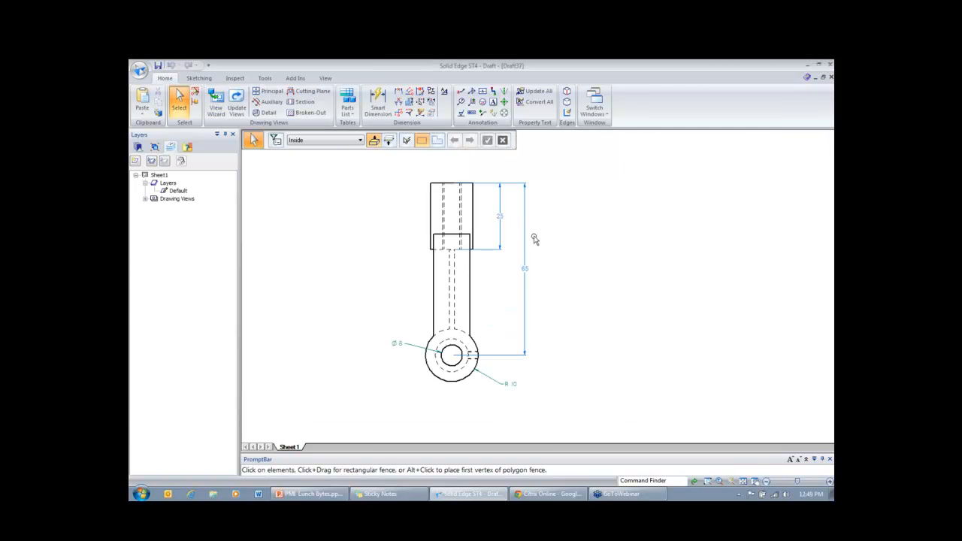
scroll(546, 259, "down", 1)
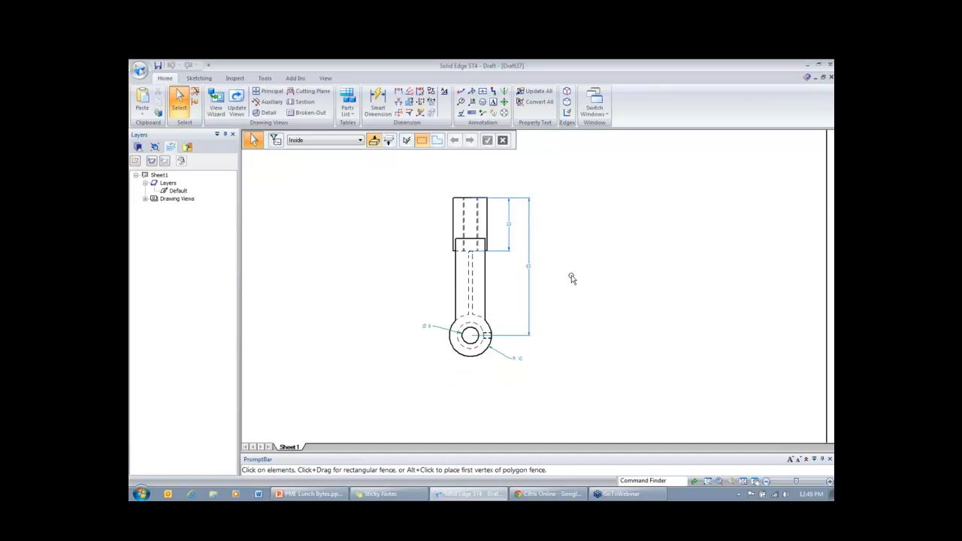
Step: Add a second drawing view from the PMI model view Right view with its PMI dimensions, placed beside the front view
left_click(216, 108)
left_click(466, 342)
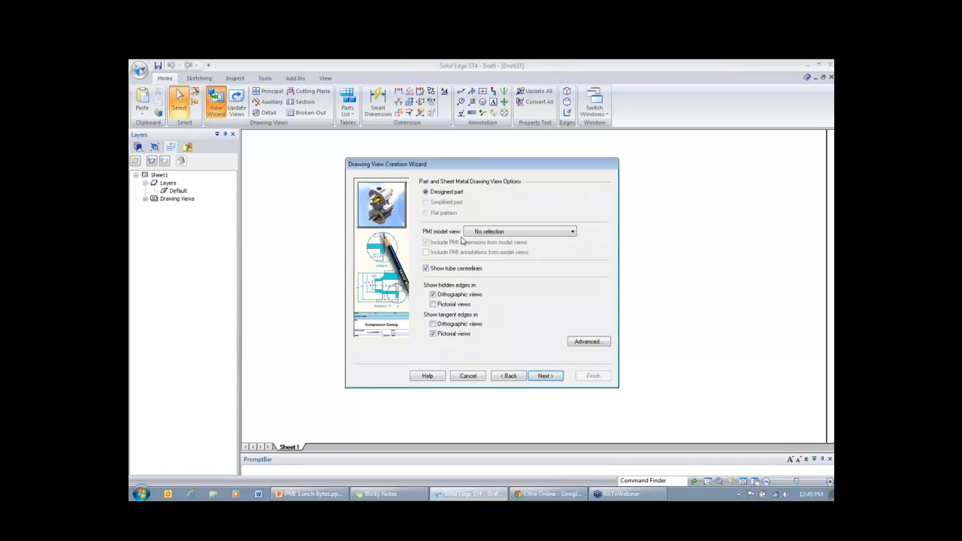
left_click(508, 233)
left_click(508, 251)
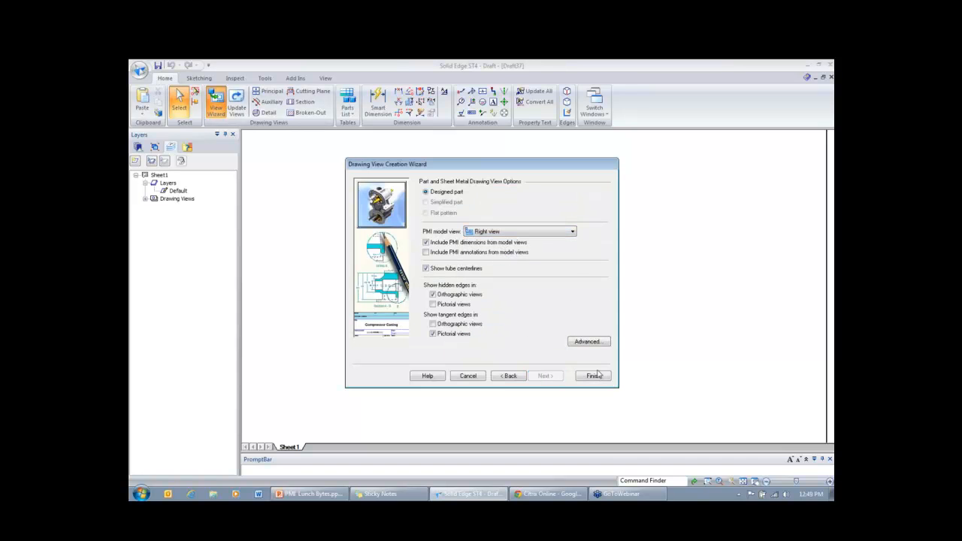
left_click(592, 375)
left_click(469, 274)
left_click(643, 271)
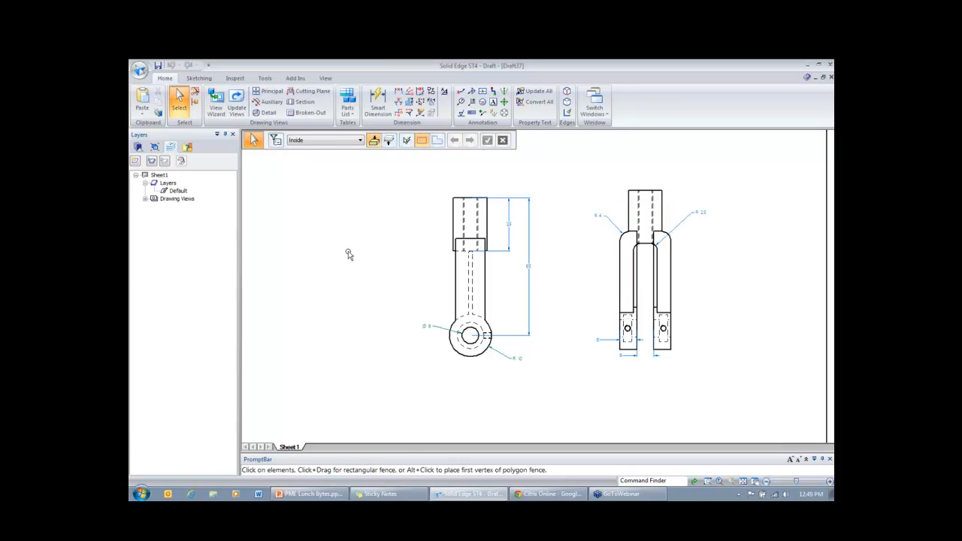
scroll(348, 254, "down", 1)
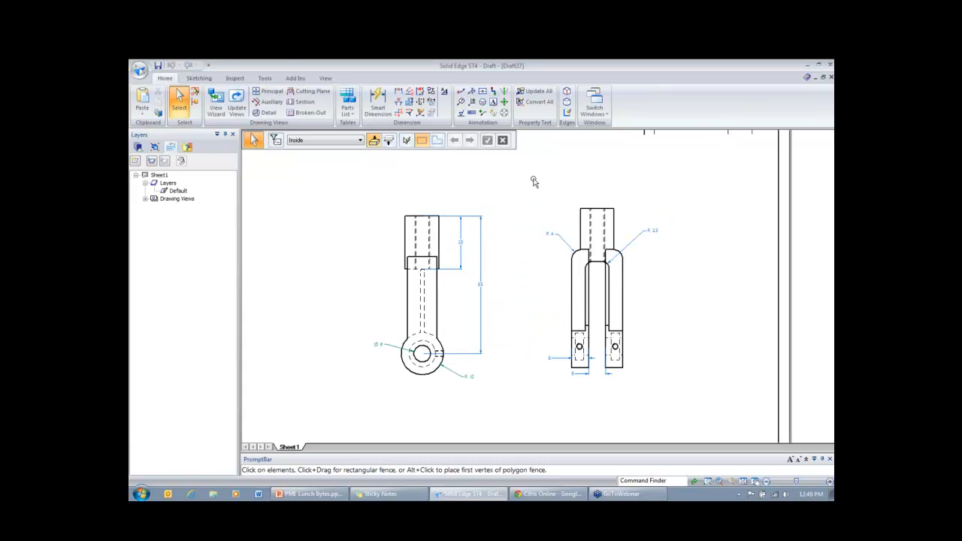
Step: Reposition the fork's right view slightly and create an alignment between it and the front view
left_click(575, 258)
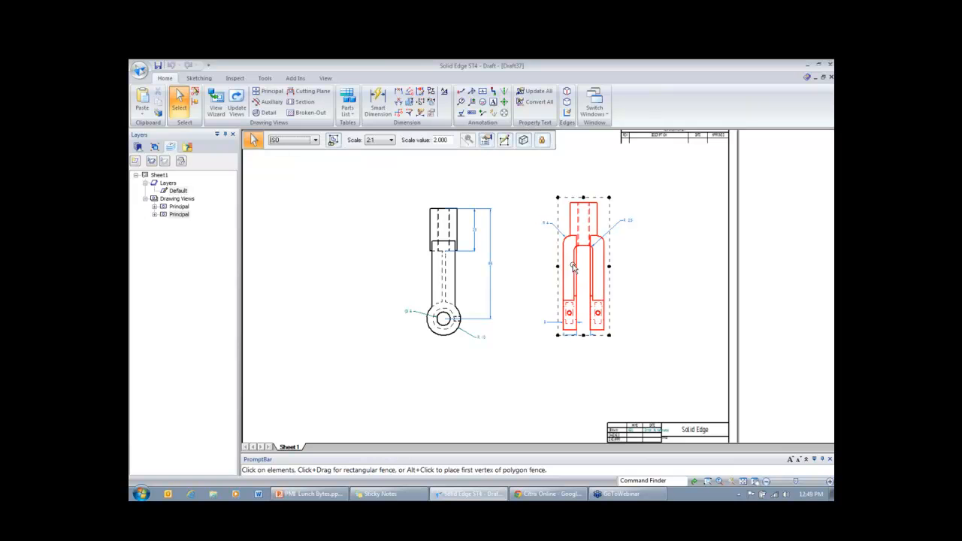
left_click(535, 252)
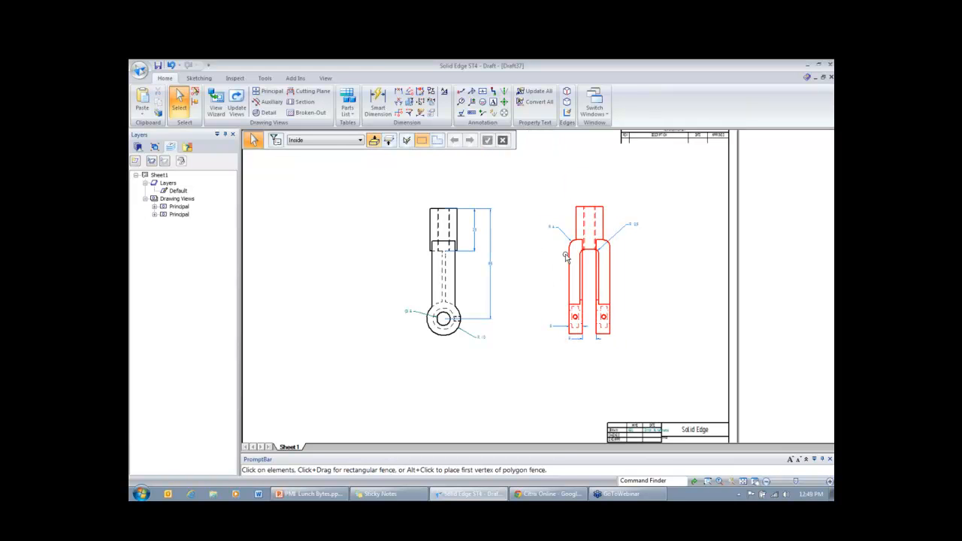
right_click(567, 257)
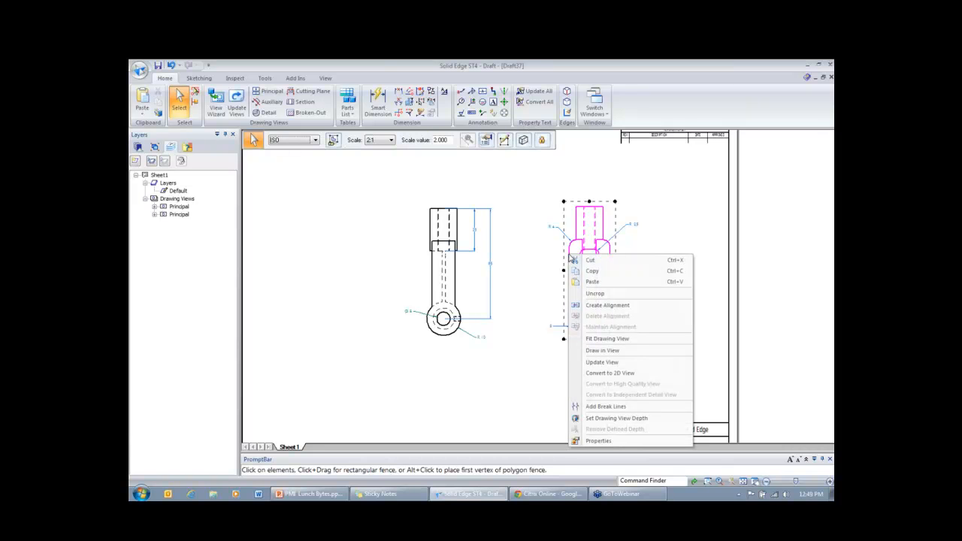
left_click(607, 305)
left_click(451, 250)
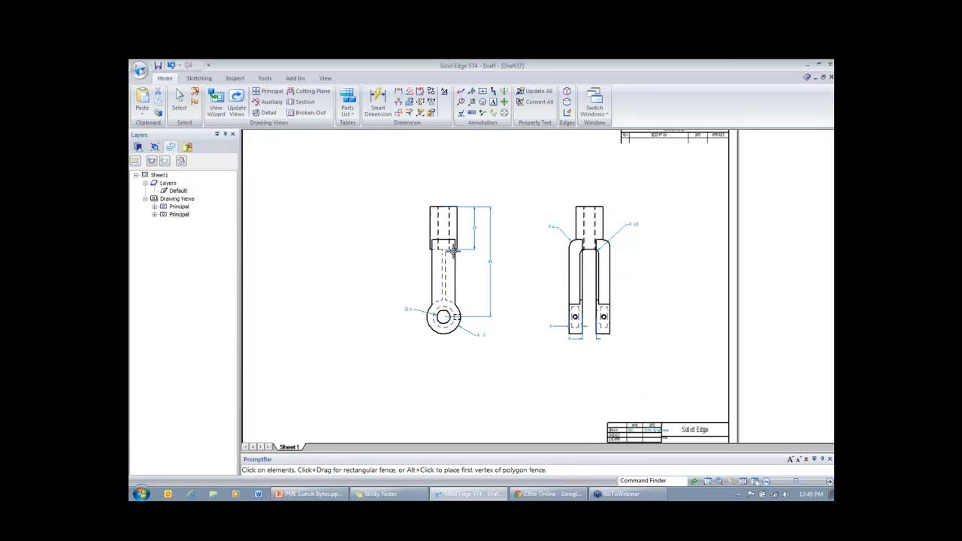
left_click(521, 227)
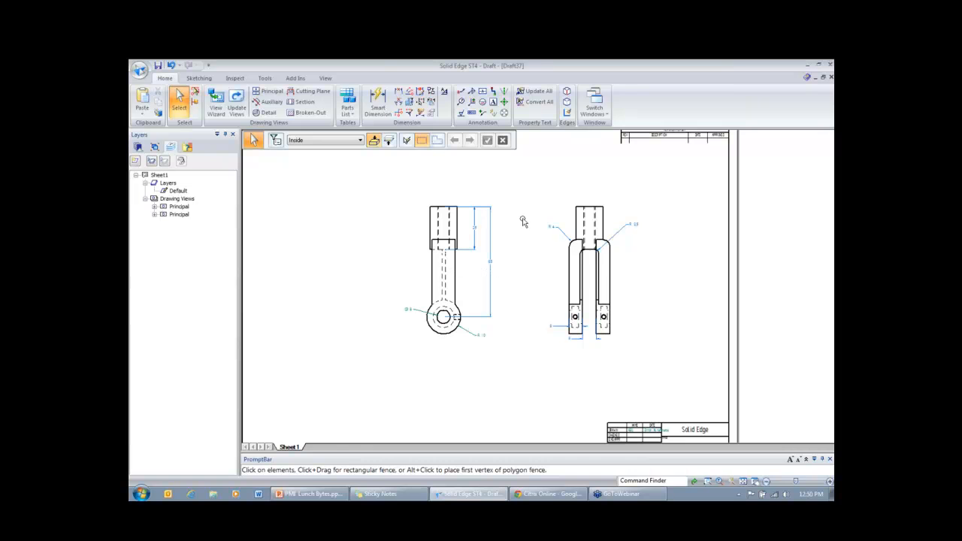
Step: Move the aligned right view slightly upward and farther away from the front view
left_click_drag(566, 281, 581, 277)
left_click(520, 326)
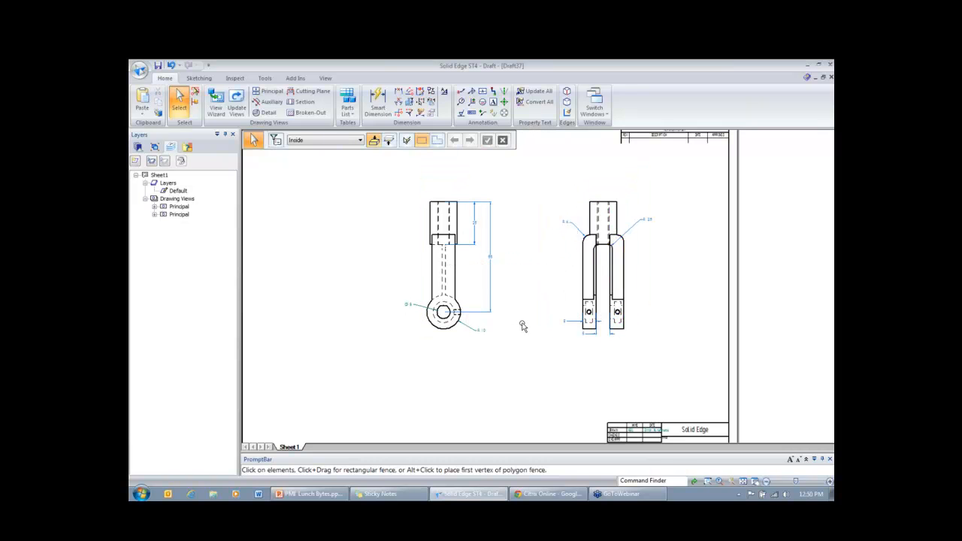
scroll(700, 212, "up", 1)
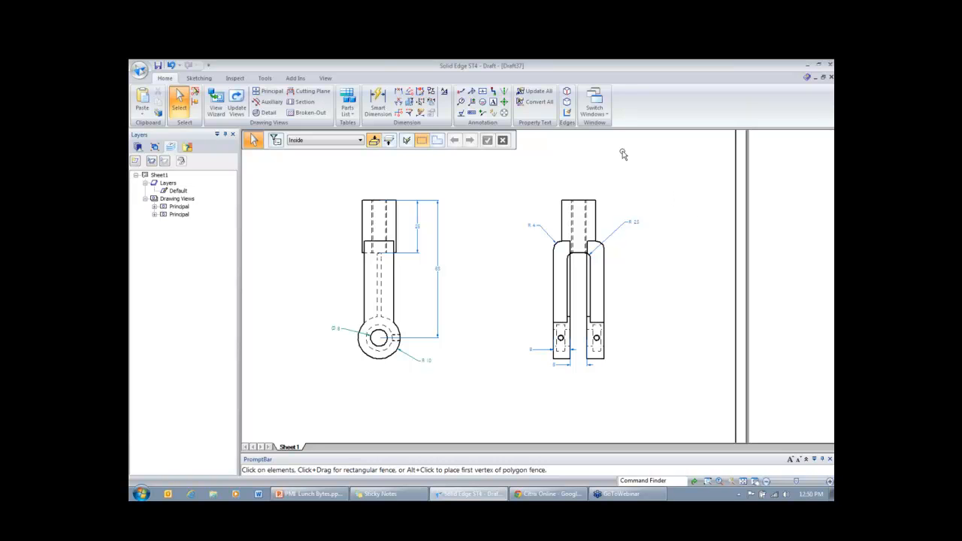
Step: Close the drawing without saving it and switch to the open sheet metal document 4 annotations.psm
left_click(830, 78)
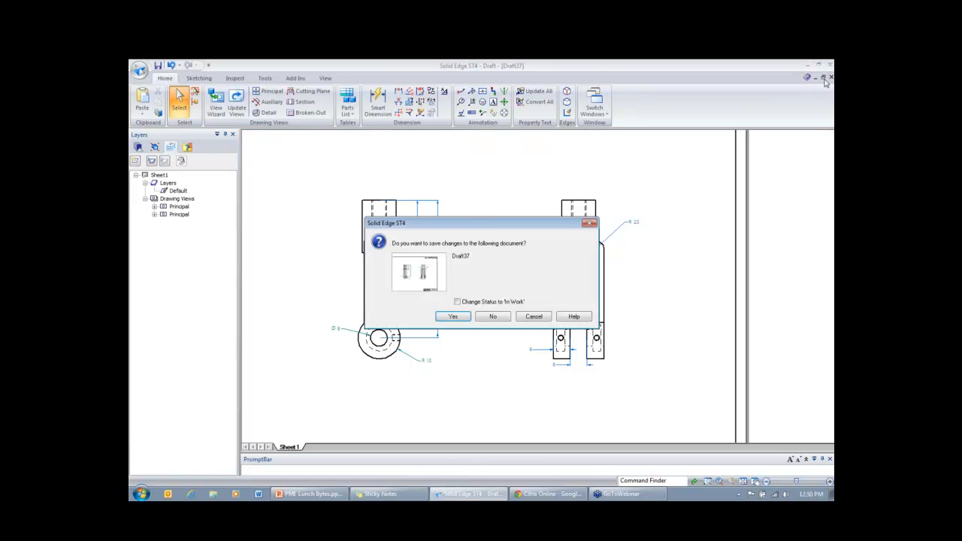
left_click(497, 315)
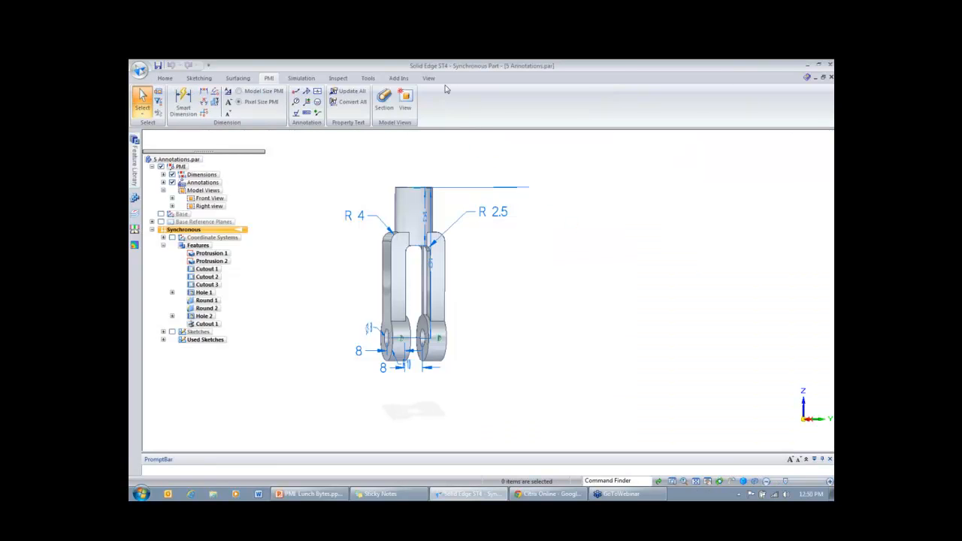
left_click(428, 78)
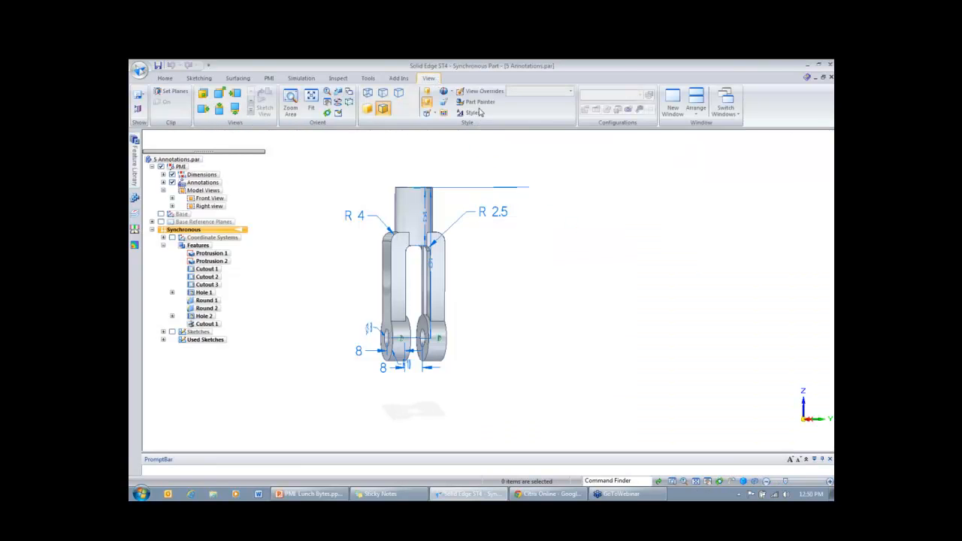
left_click(725, 104)
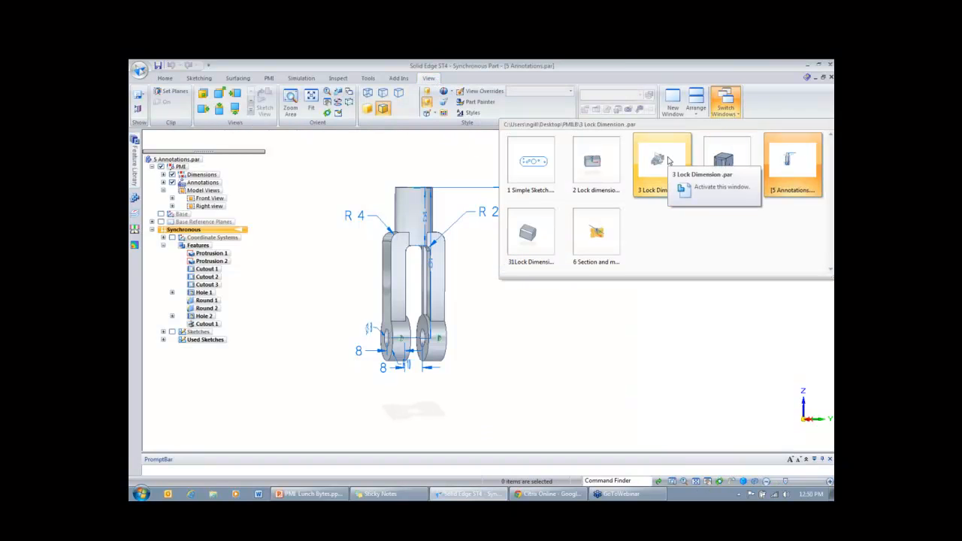
left_click(703, 163)
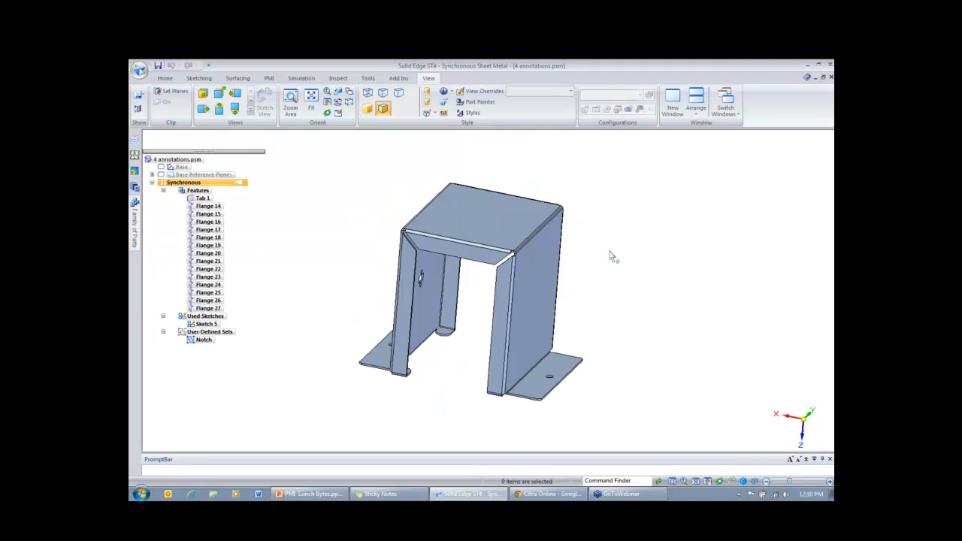
Step: Flatten the sheet metal part into a flat pattern, using the top face and one of its side edges, and orient it to the top view
left_click(367, 78)
left_click(138, 101)
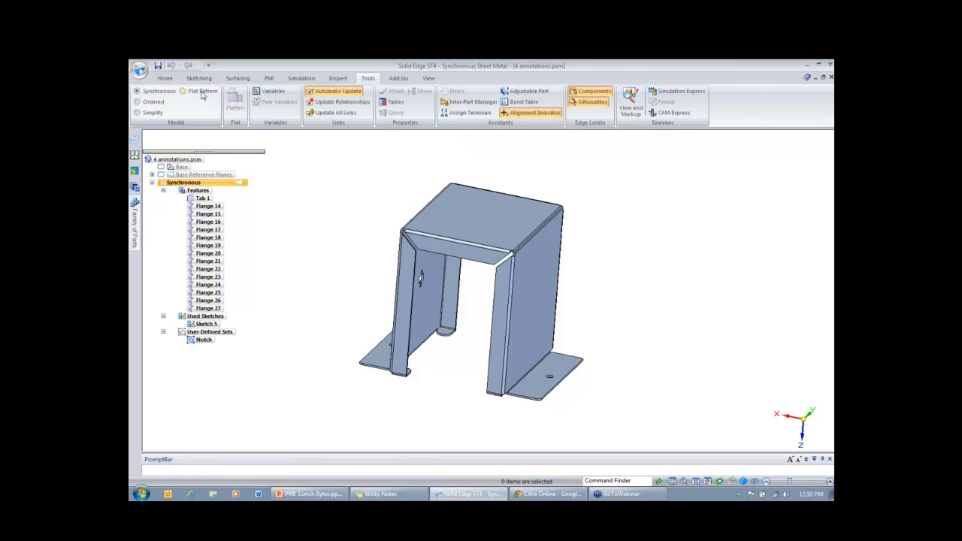
left_click(489, 219)
left_click(527, 243)
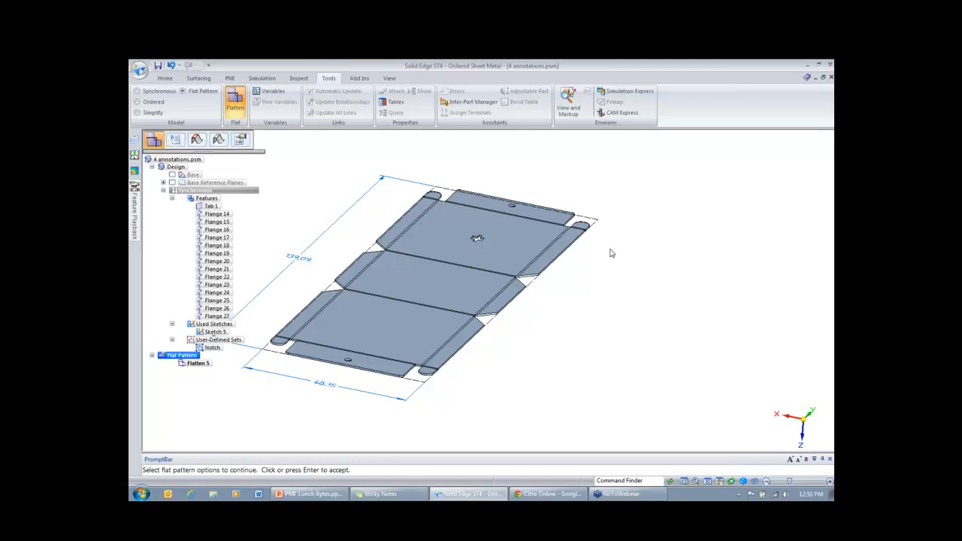
key("ctrl+t")
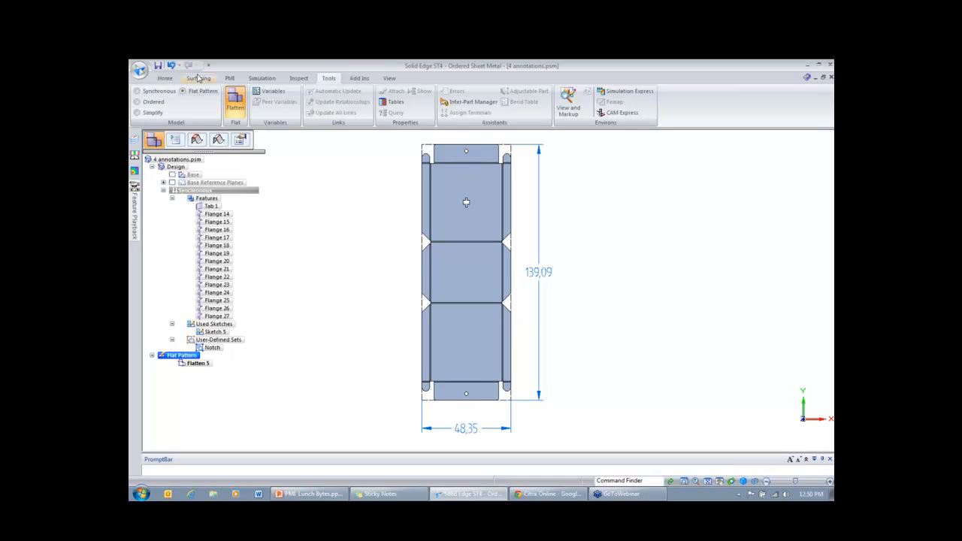
Step: Dimension the vertical distance between the hole centres on the flat pattern's two end tabs, placing it outside the overall length dimension
left_click(229, 78)
left_click(253, 100)
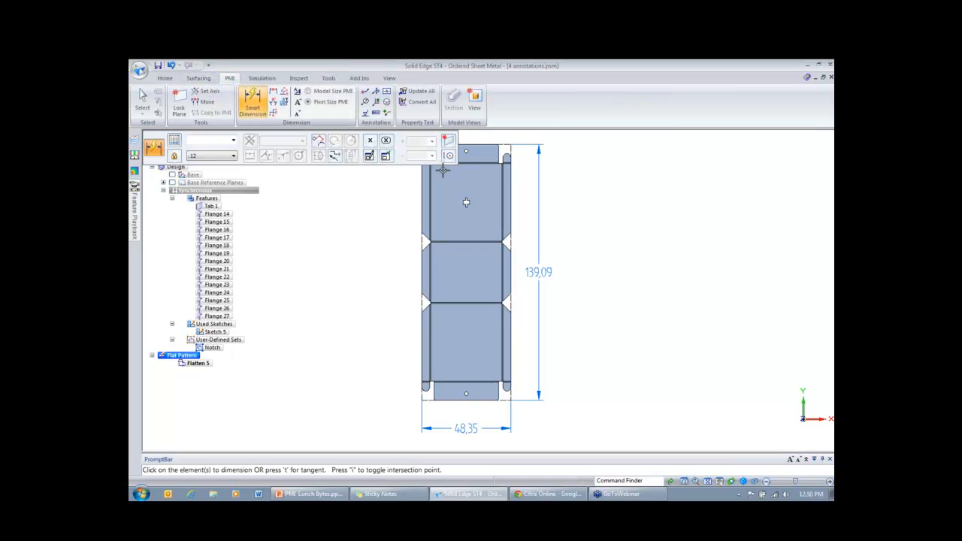
scroll(465, 201, "up", 2)
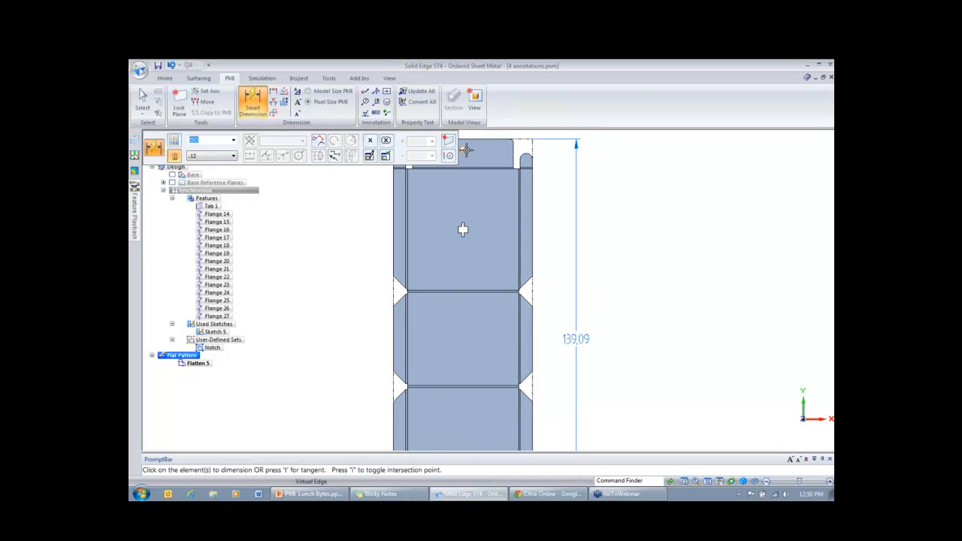
left_click(463, 149)
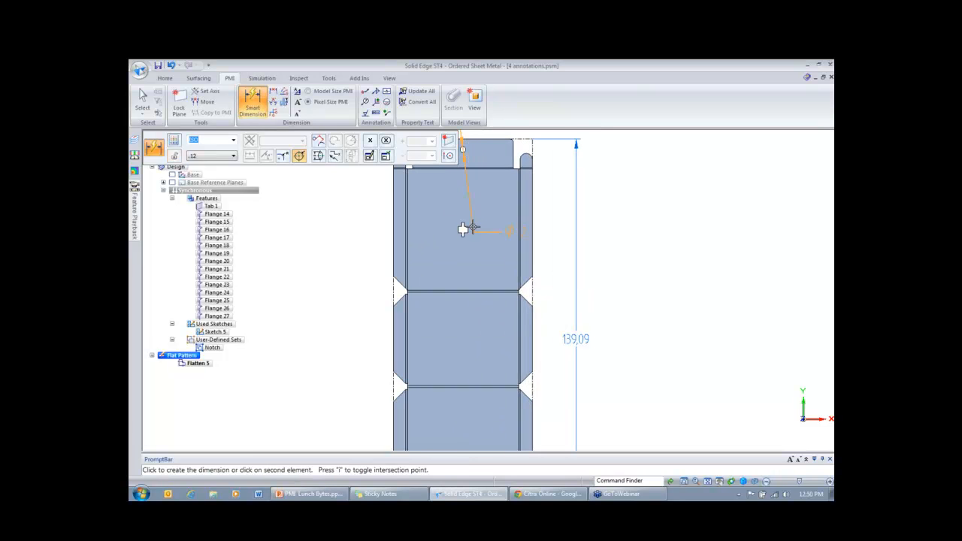
scroll(466, 226, "down", 2)
scroll(457, 380, "up", 3)
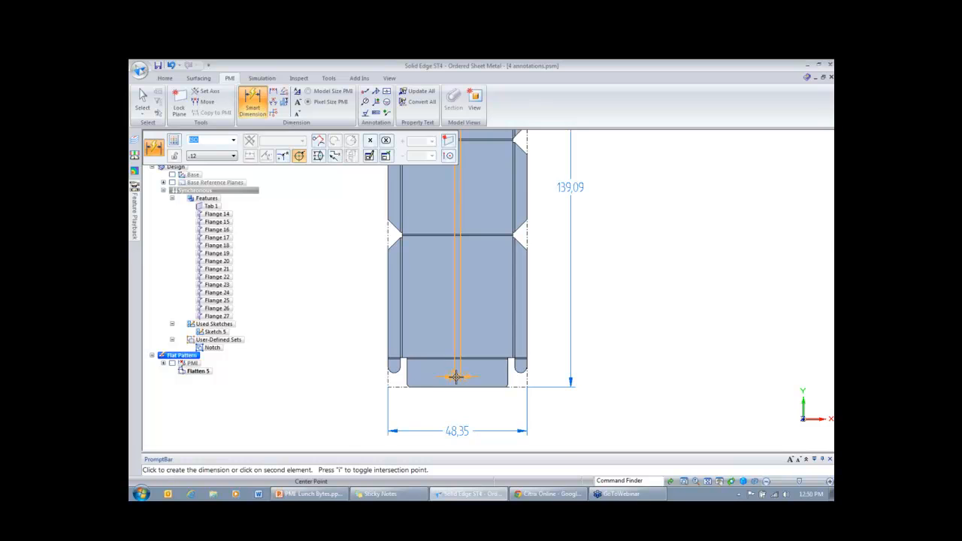
scroll(456, 376, "up", 3)
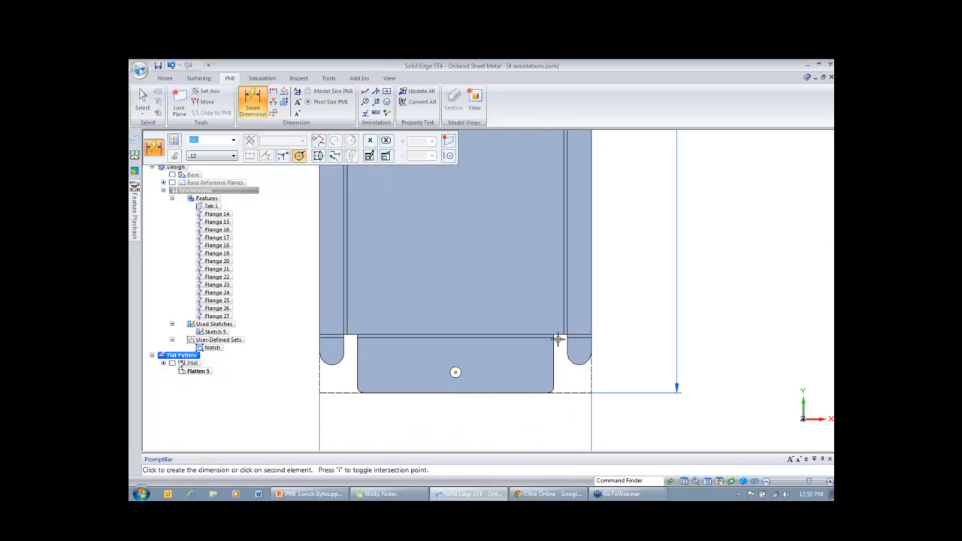
left_click(713, 328)
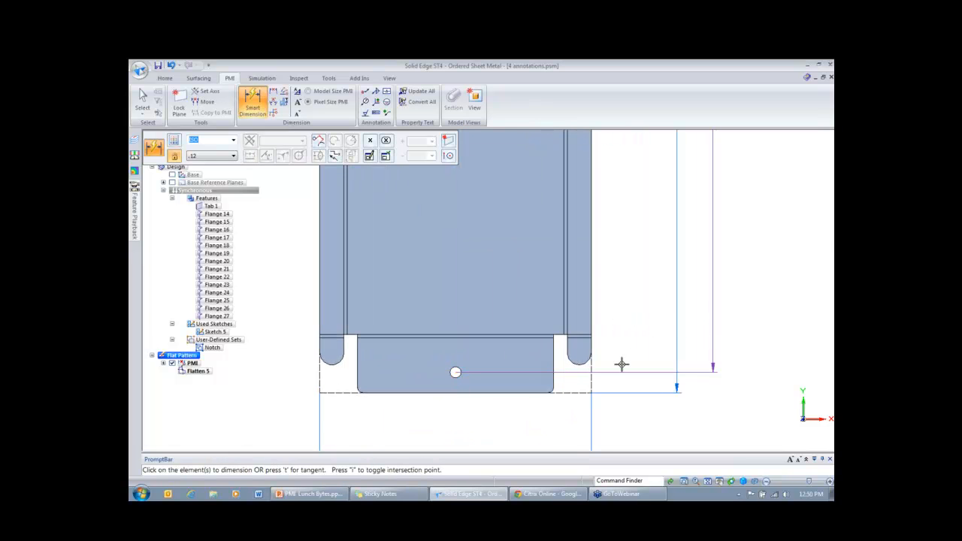
Step: Add a radius dimension to the rounded lower end of the flat pattern's right side flange
scroll(626, 361, "down", 2)
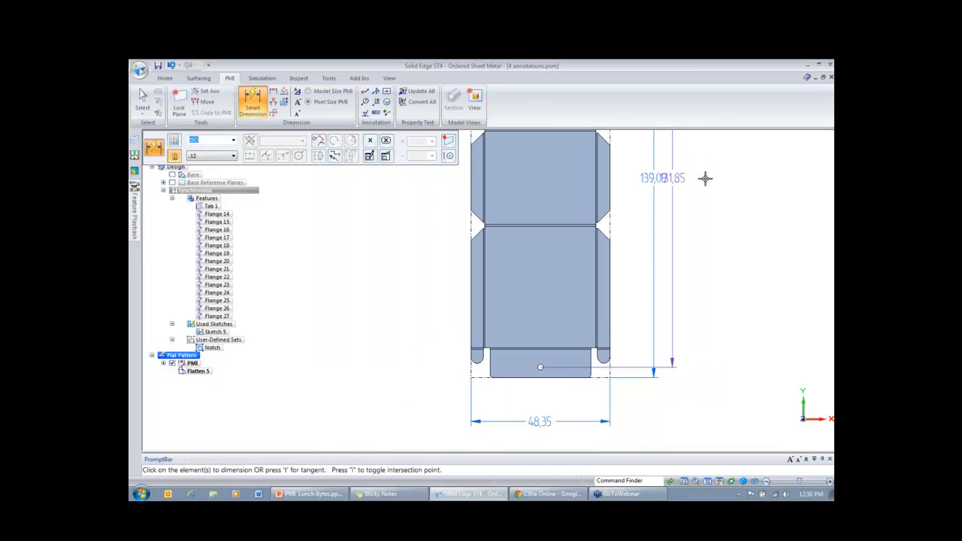
scroll(705, 178, "up", 1)
scroll(594, 381, "up", 2)
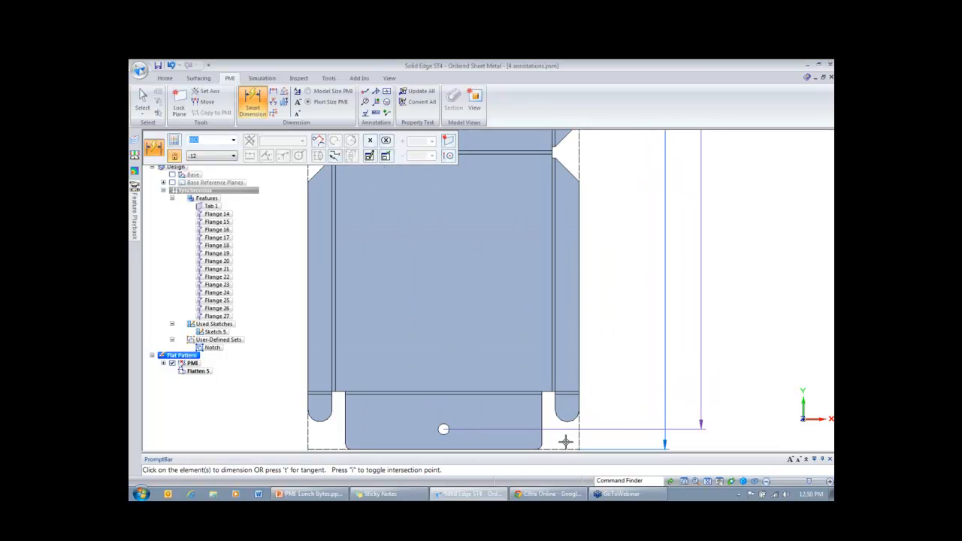
left_click(572, 419)
left_click(625, 404)
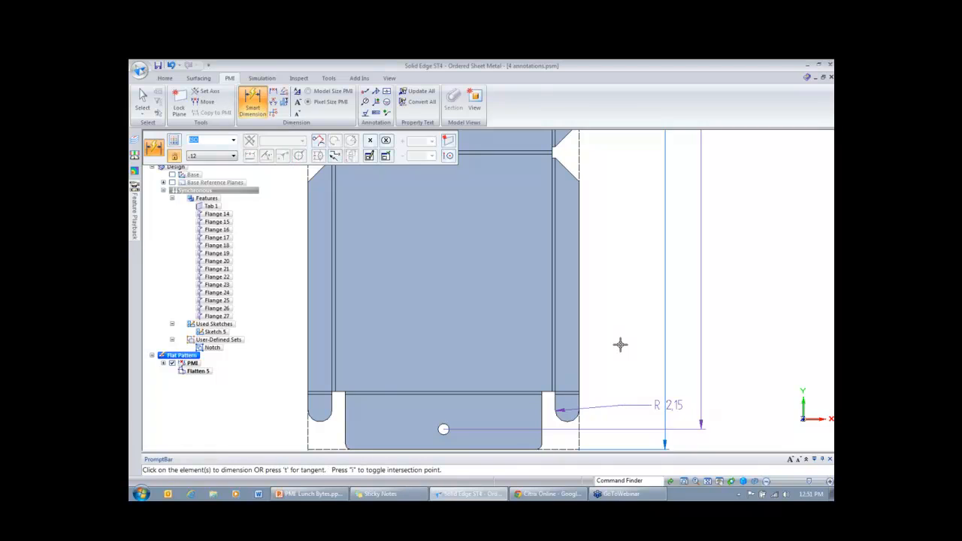
Step: Dimension the horizontal gap between the upper end tab and the right side flange, placing the dimension above the flat pattern
scroll(607, 350, "down", 1)
scroll(612, 230, "down", 1)
scroll(616, 237, "down", 1)
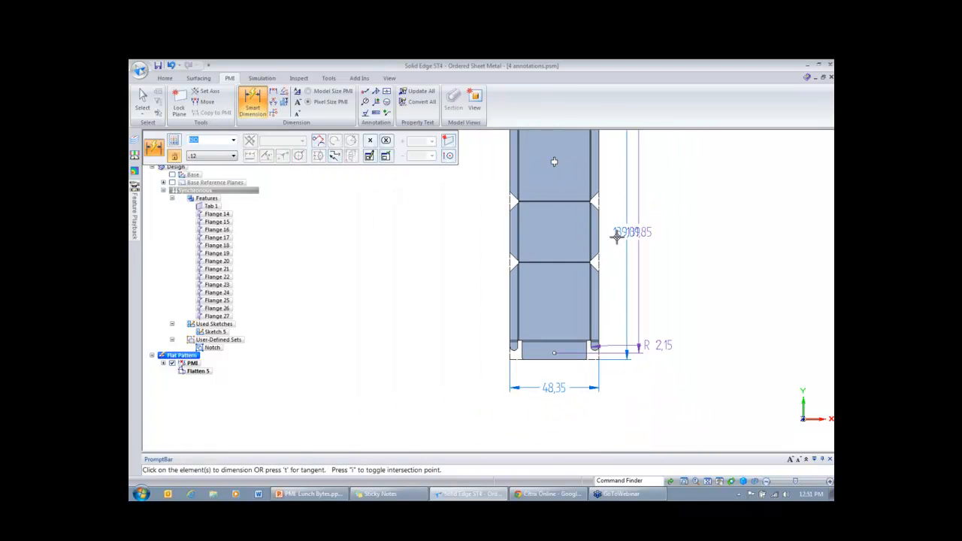
scroll(617, 237, "down", 1)
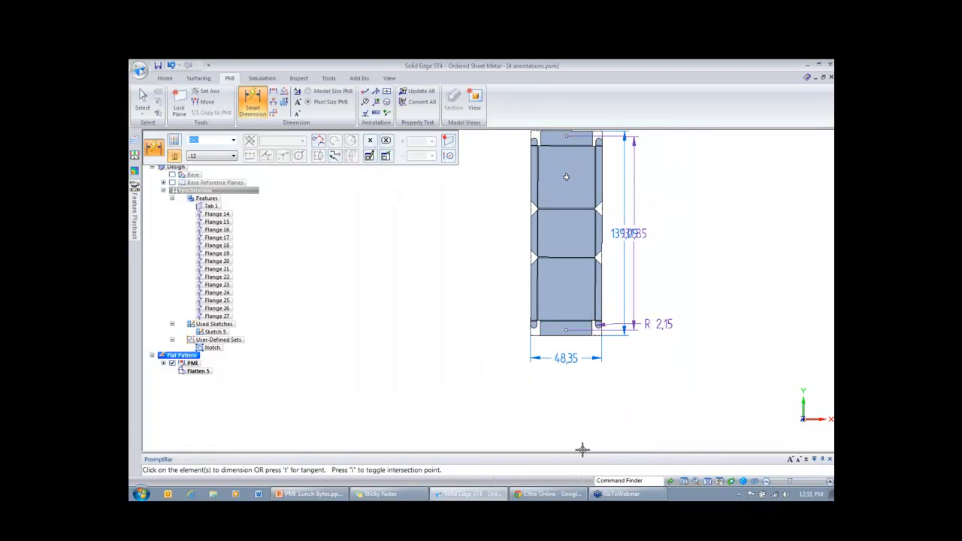
middle_click_drag(477, 254, 404, 348, "shift")
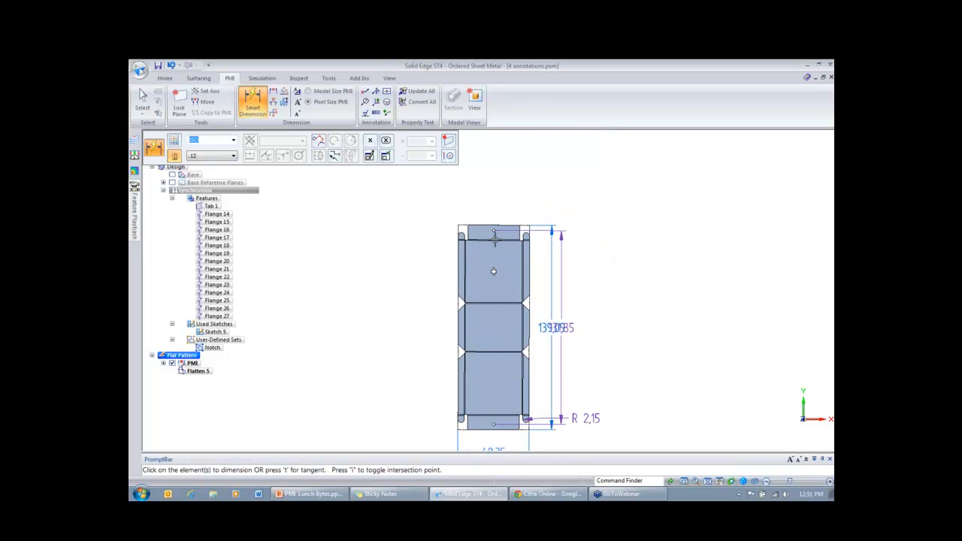
scroll(499, 242, "up", 4)
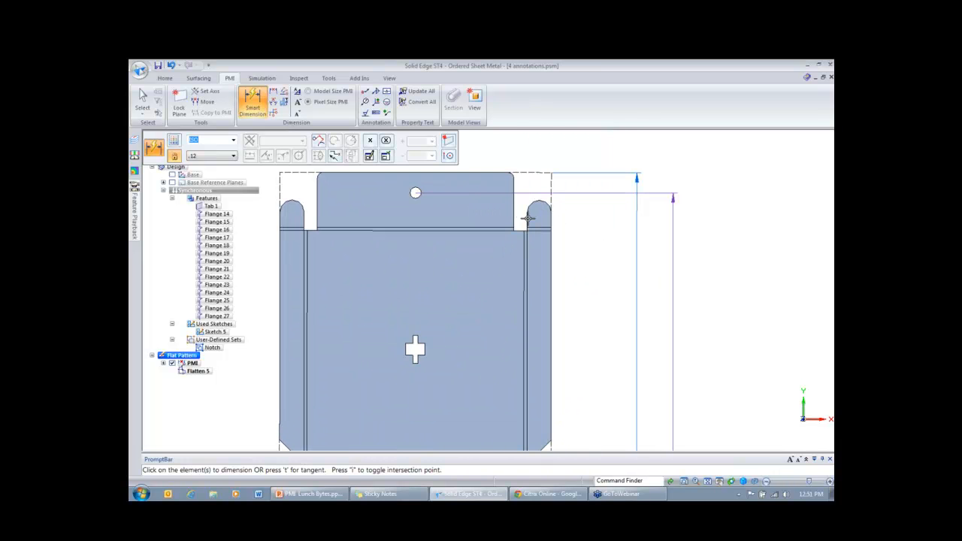
left_click(526, 218)
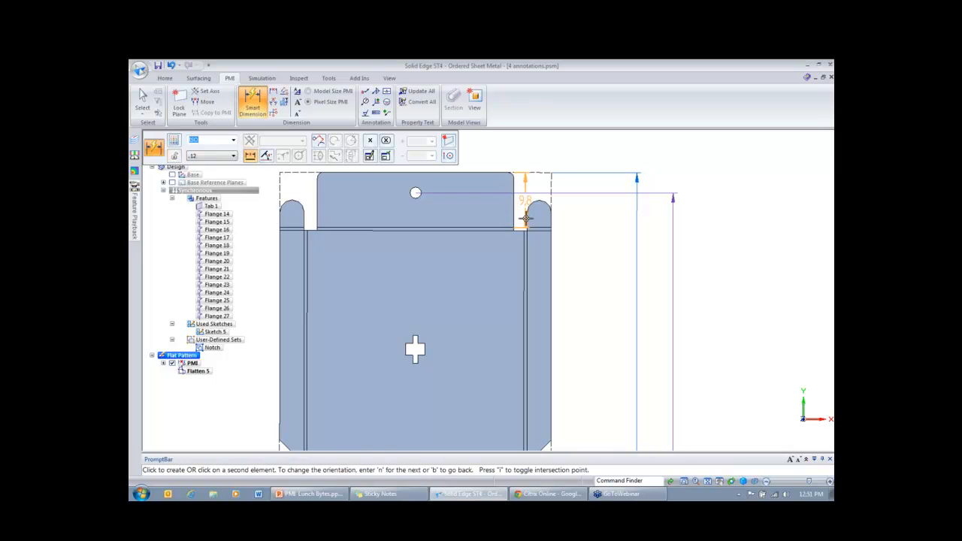
left_click(527, 183)
left_click(517, 150)
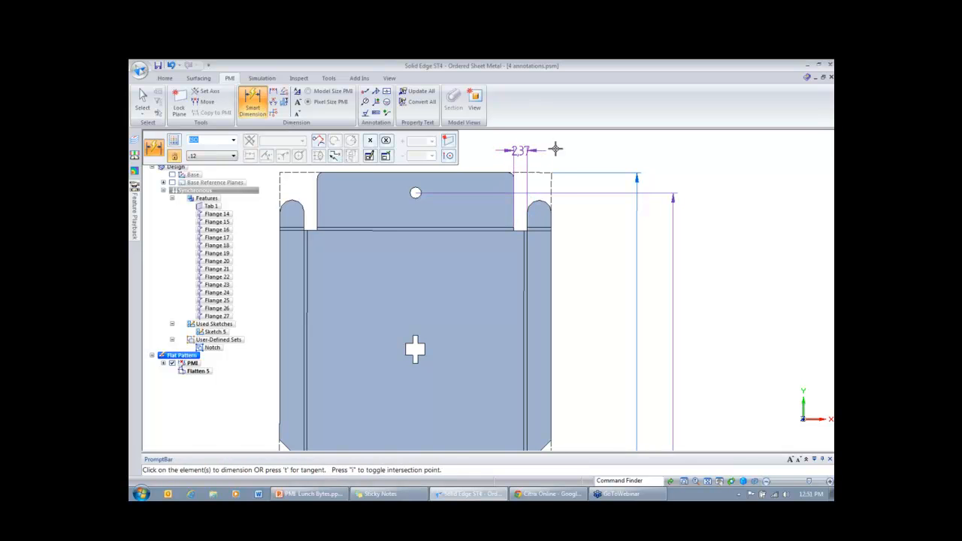
key("Escape")
Step: Move the hole-to-hole dimension farther outward so it clears the overall length dimension
scroll(576, 150, "down", 3)
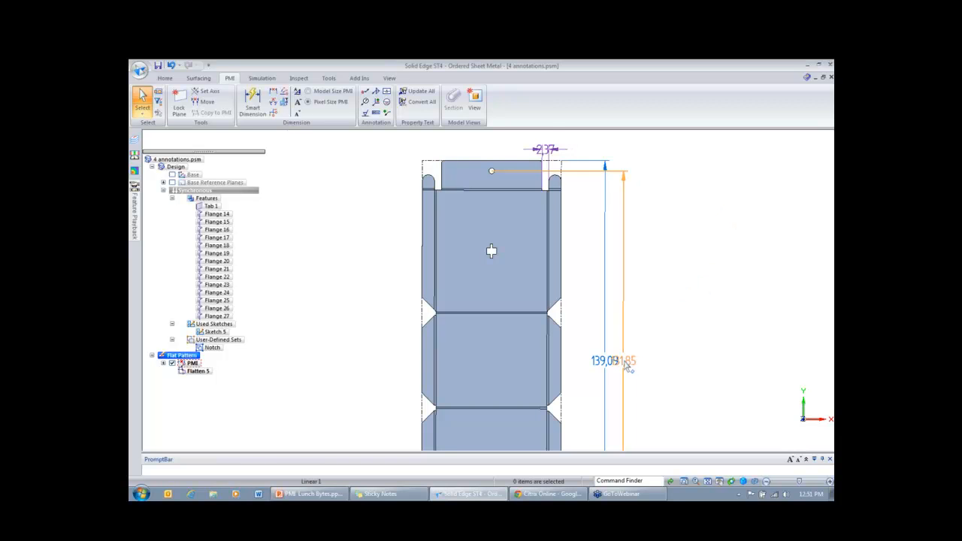
left_click(622, 351)
left_click_drag(623, 351, 643, 344)
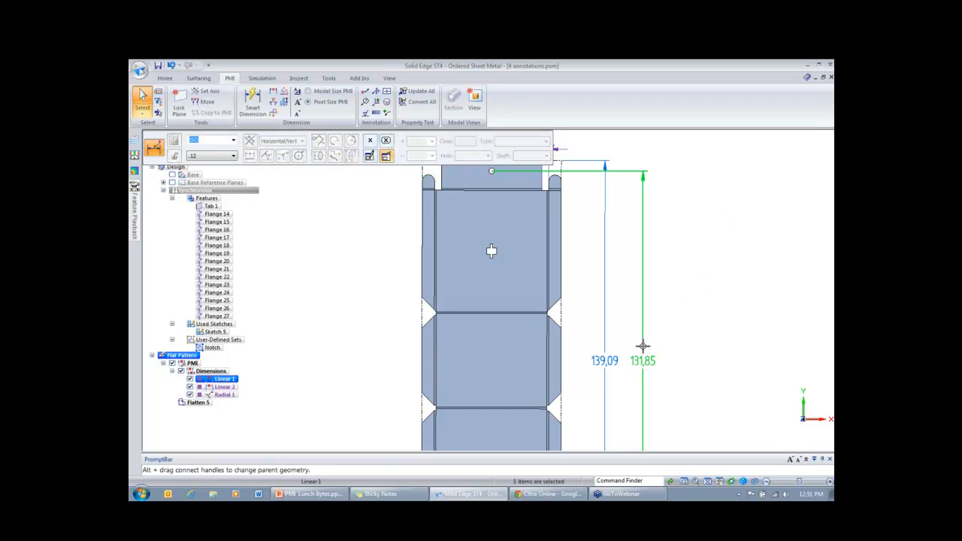
left_click(673, 282)
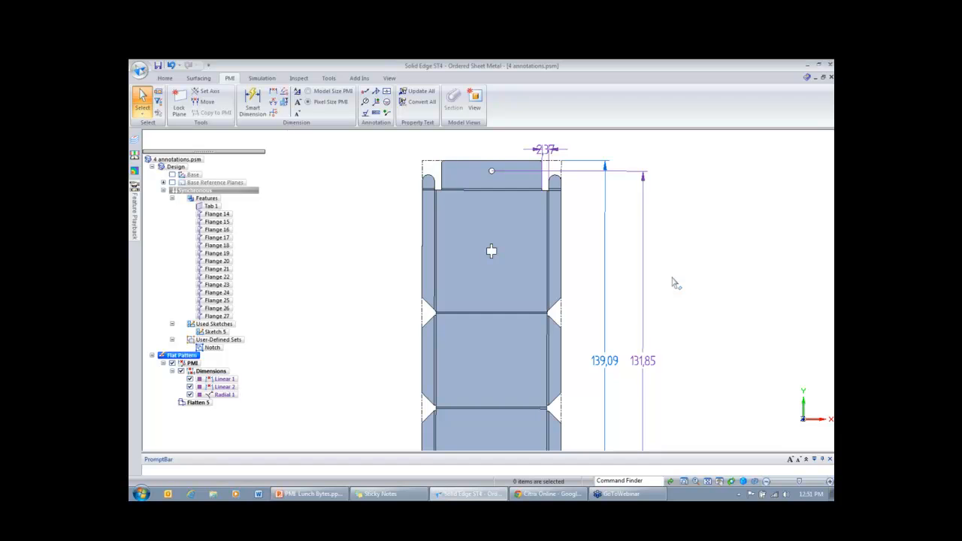
Step: Save a PMI model view of the dimensioned flat pattern named Flat pattern, rendered as Shaded with Visible Edges
scroll(660, 248, "down", 4)
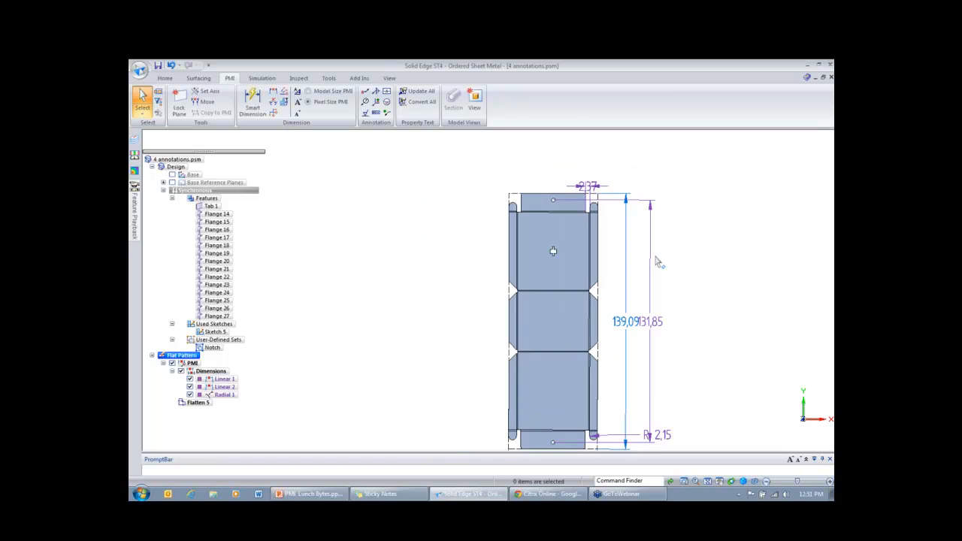
left_click(482, 105)
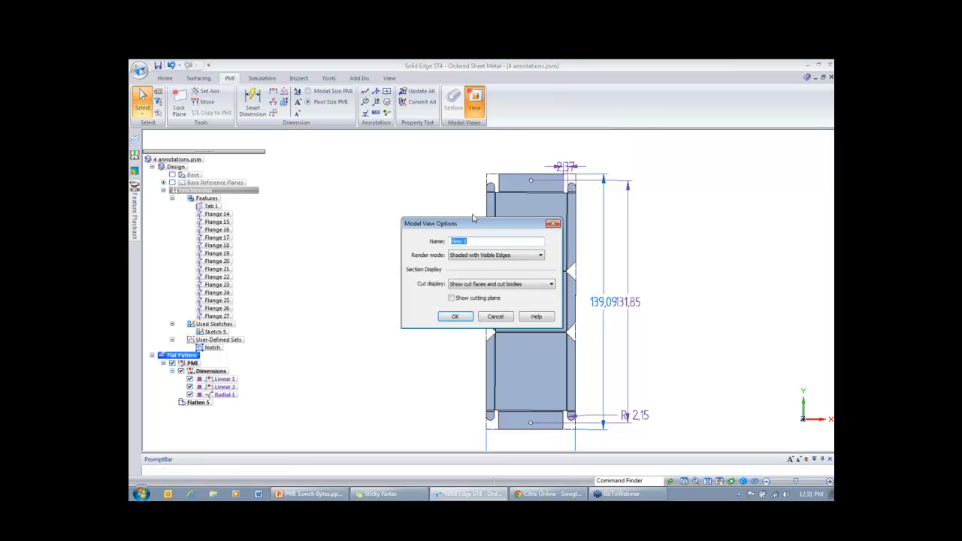
type("Flat pattern")
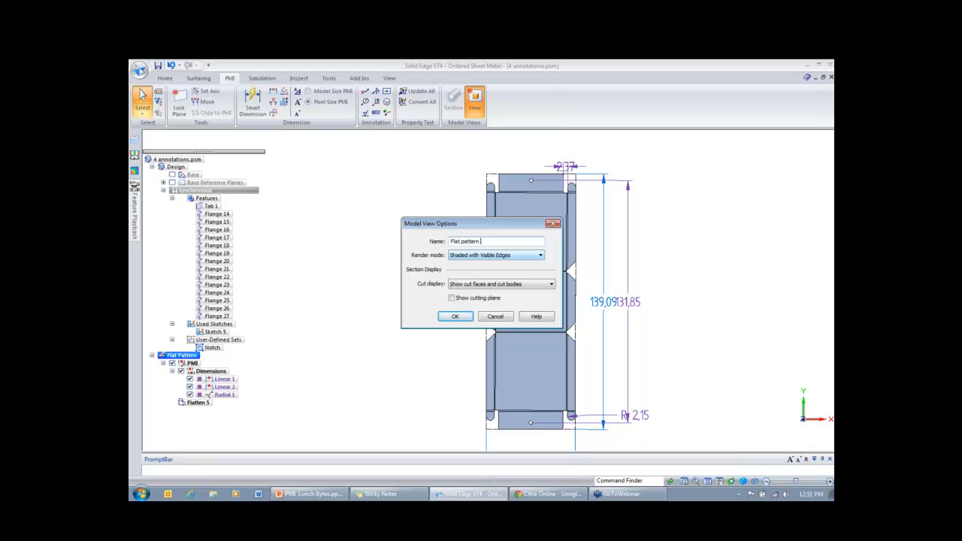
left_click(453, 316)
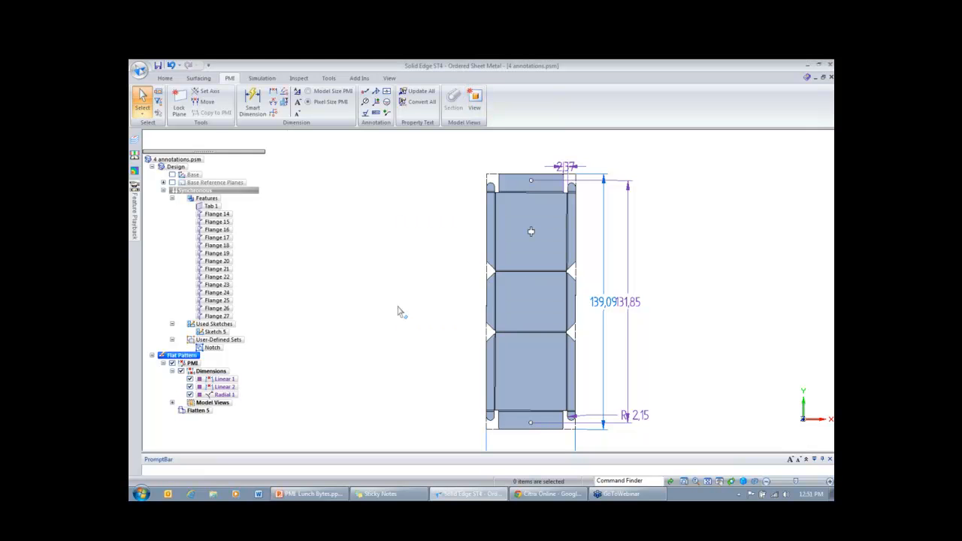
Step: Create a new drawing from the current sheet metal model using the ISO draft template and the Drawing View Creation Wizard
scroll(373, 290, "down", 1)
scroll(694, 308, "up", 1)
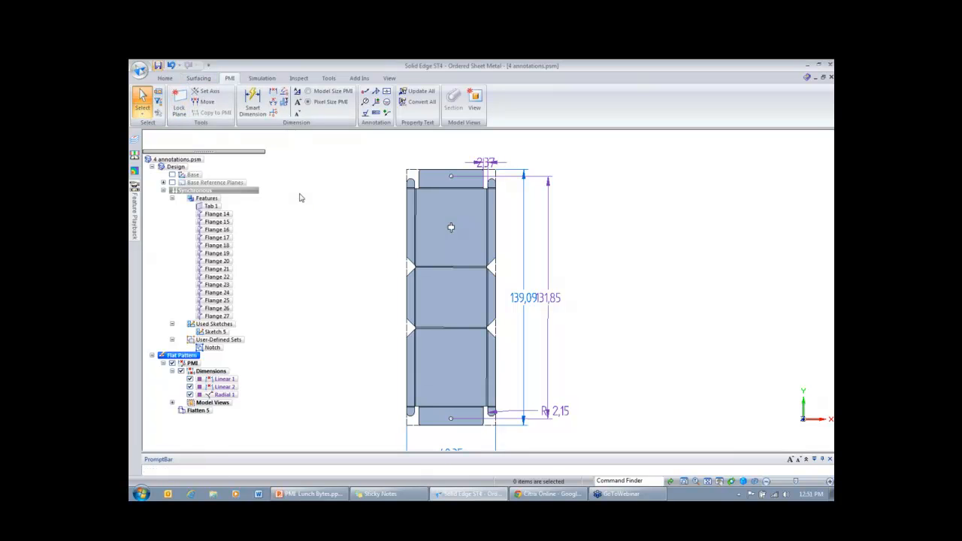
left_click(139, 69)
mouse_move(165, 91)
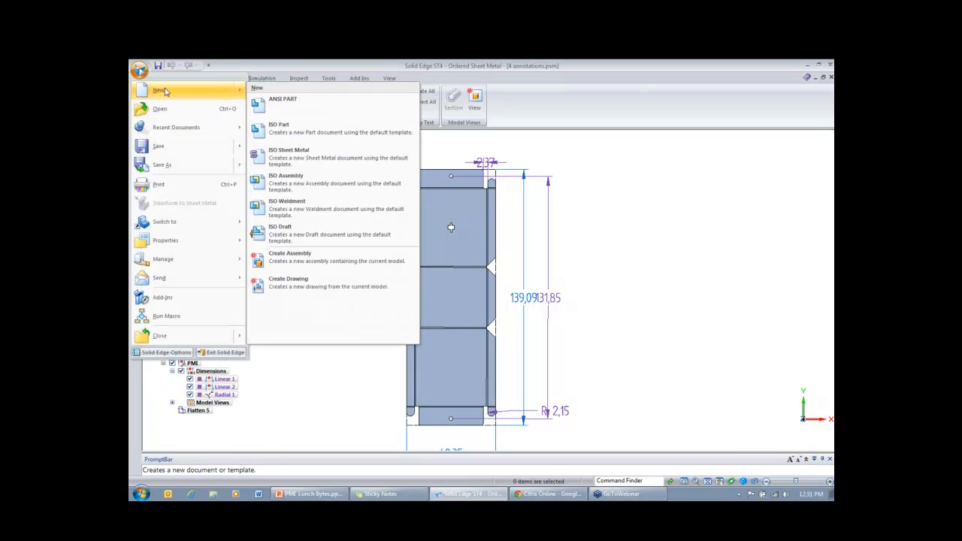
left_click(306, 281)
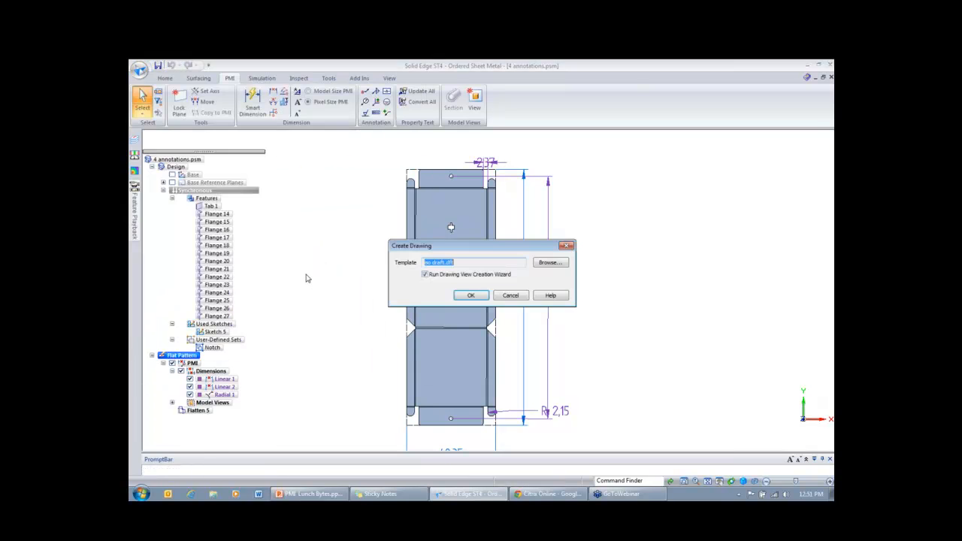
left_click(472, 295)
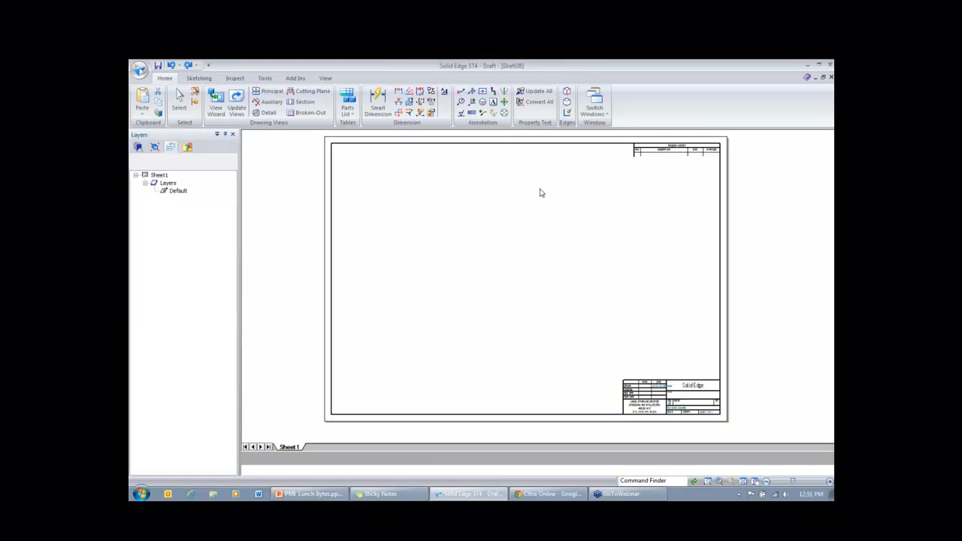
Step: Create a flat pattern drawing view from the PMI model view Flat pattern, including PMI dimensions from model views
left_click(441, 215)
left_click(538, 234)
left_click(535, 242)
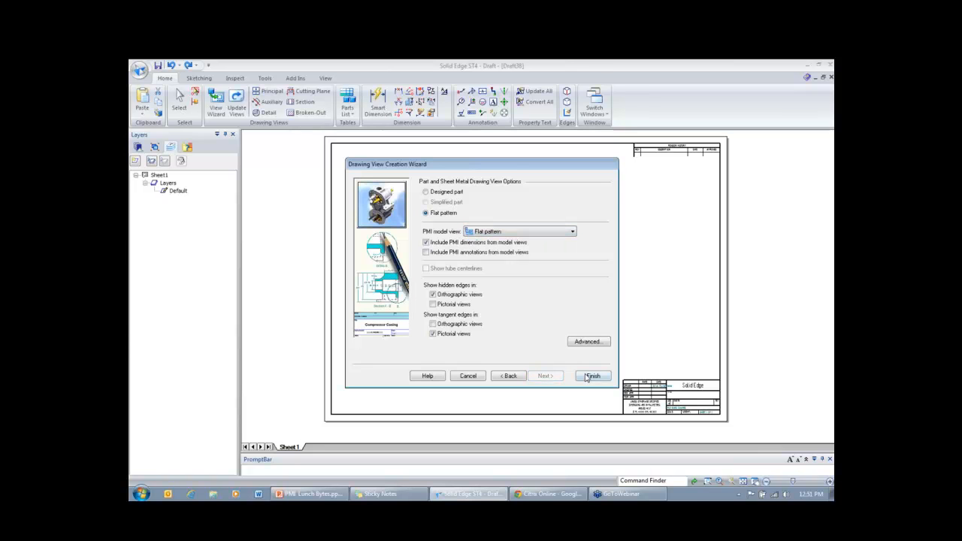
left_click(593, 376)
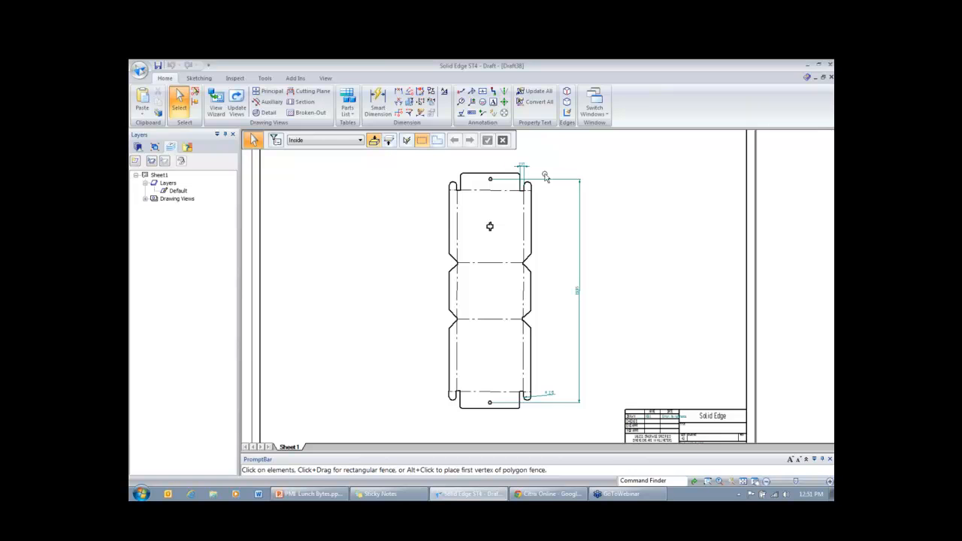
Step: Examine the flat pattern drawing view and the PMI dimensions carried over from the model
scroll(544, 175, "up", 3)
scroll(521, 157, "down", 2)
scroll(552, 262, "down", 2)
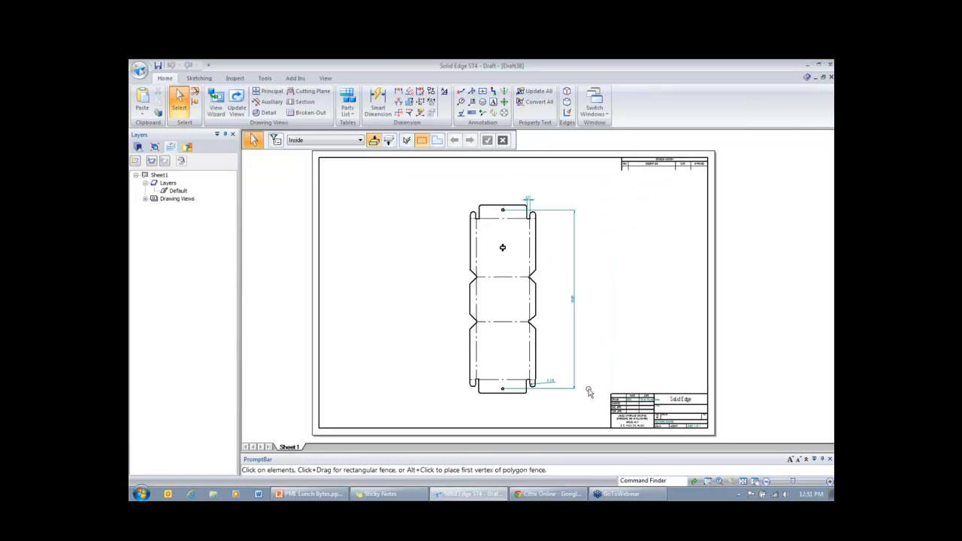
scroll(589, 391, "up", 2)
scroll(531, 374, "up", 2)
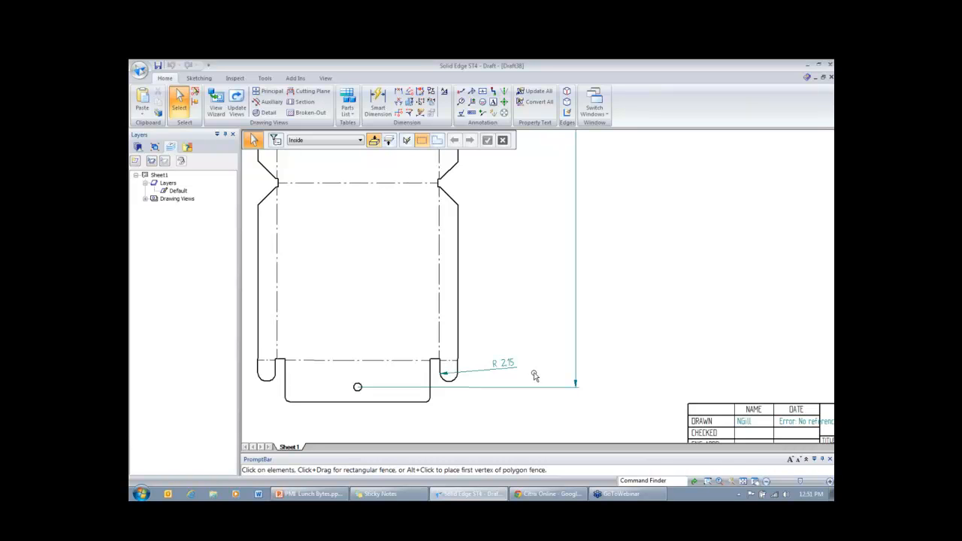
scroll(545, 385, "down", 2)
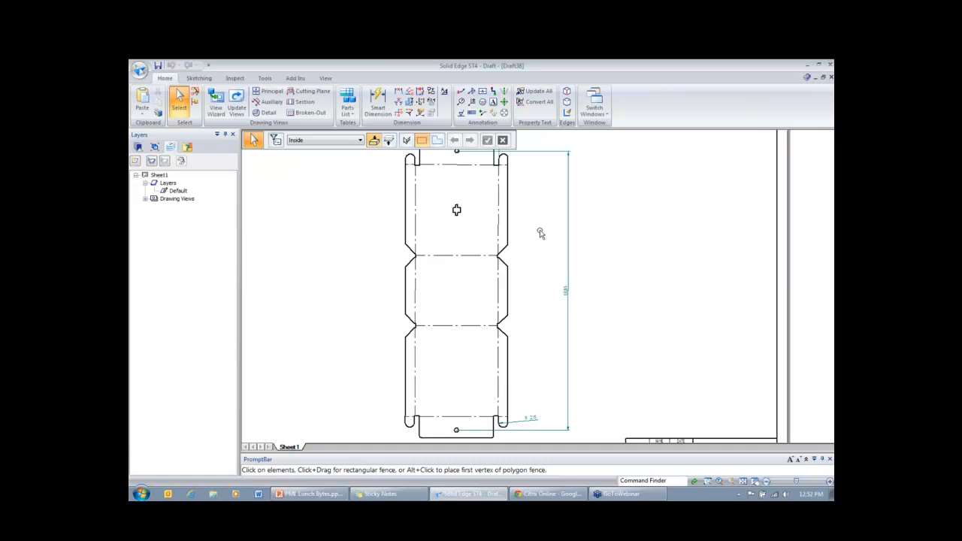
scroll(538, 228, "down", 1)
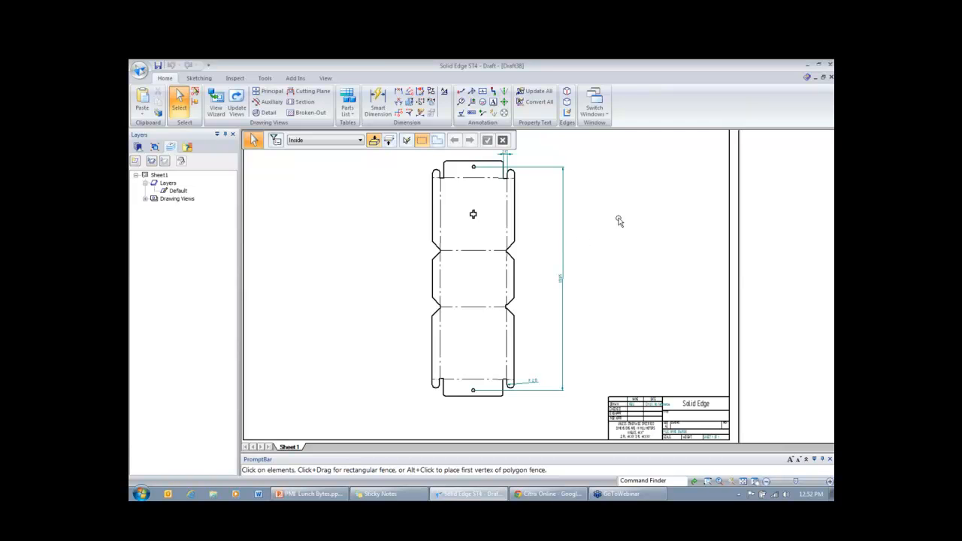
Step: Switch to the open part 6 Section and model views.par and bring up its PMI commands
left_click(593, 103)
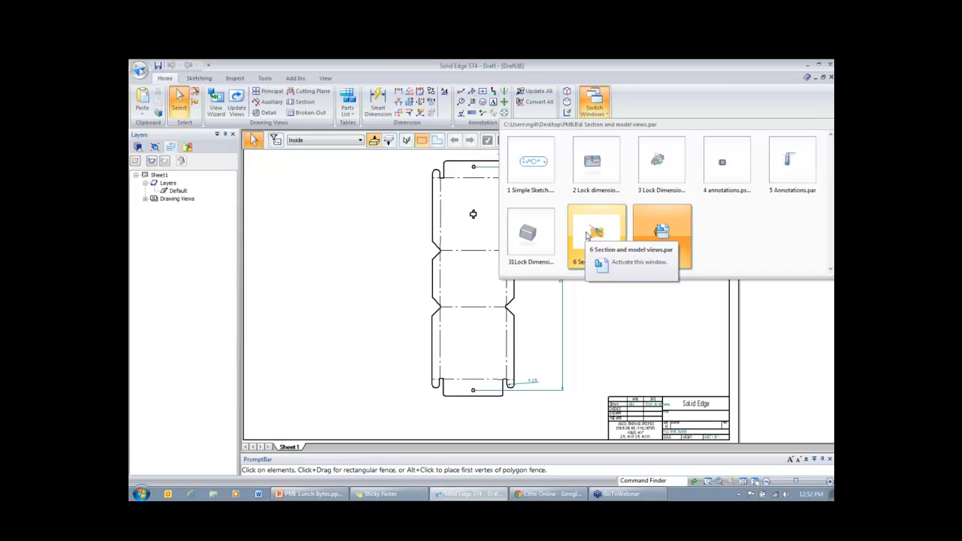
left_click(594, 234)
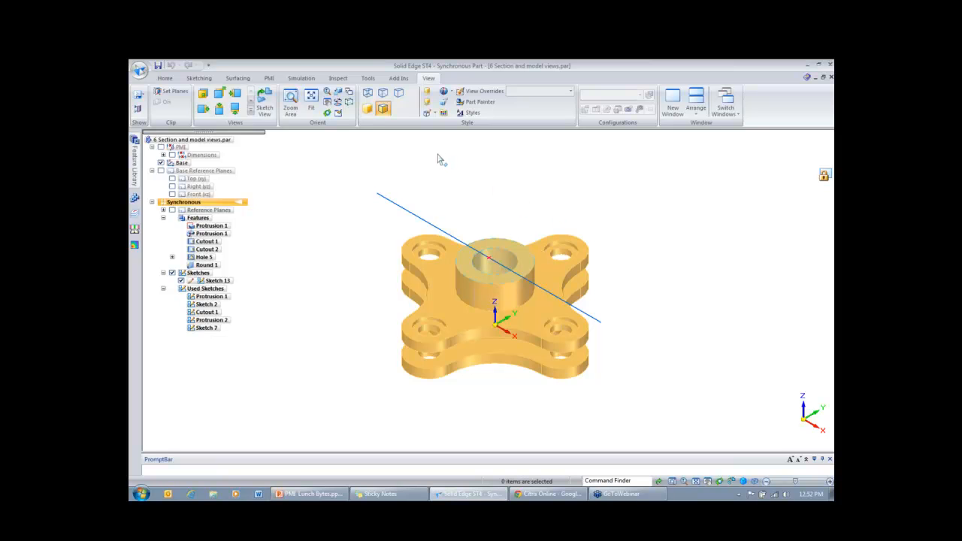
left_click(268, 78)
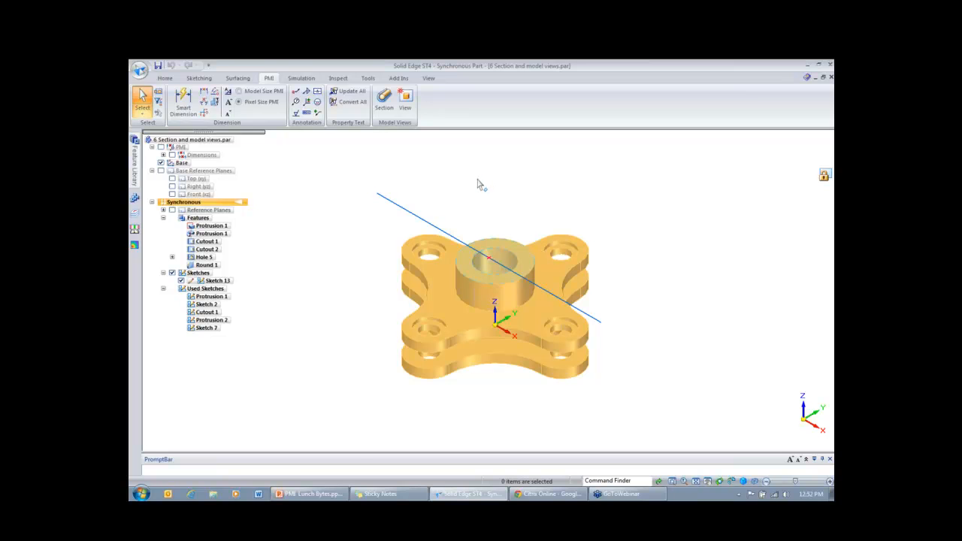
Step: Create a section view from the Sketch 13 line through the central hub, cutting all parts and removing the front half
left_click(384, 98)
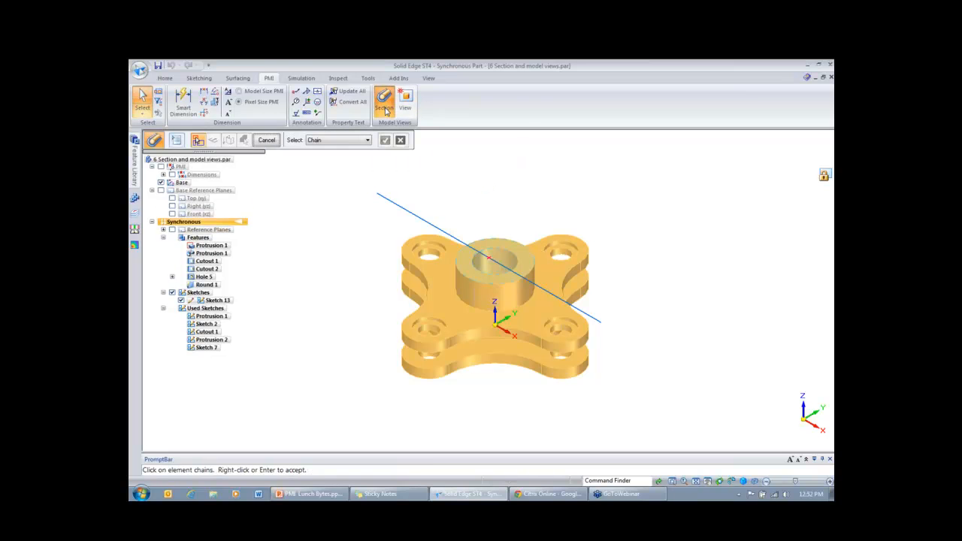
left_click(396, 207)
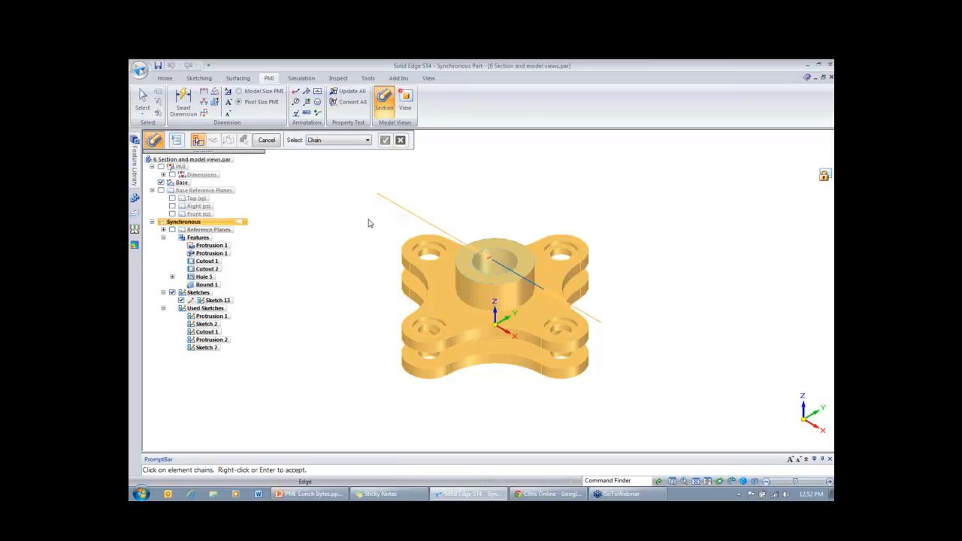
right_click(324, 267)
left_click(375, 404)
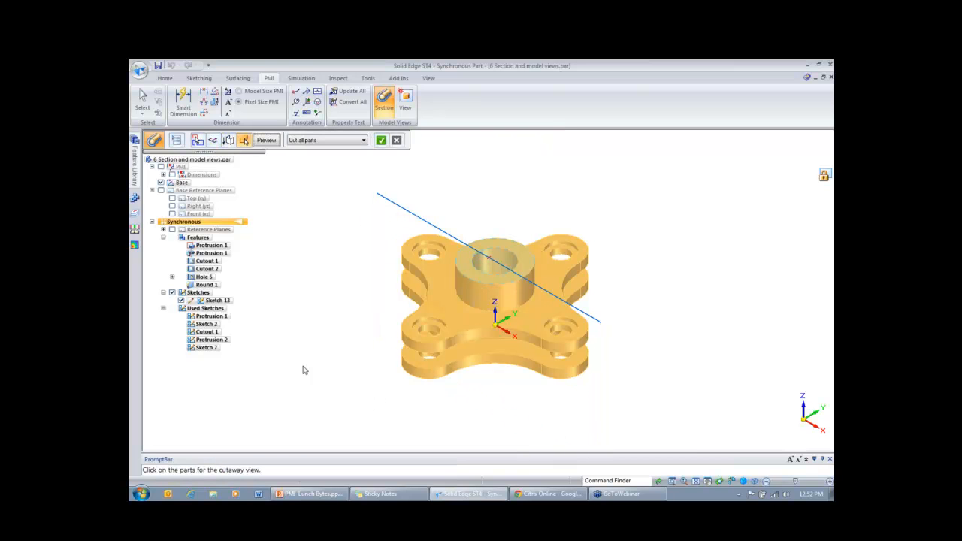
right_click(324, 344)
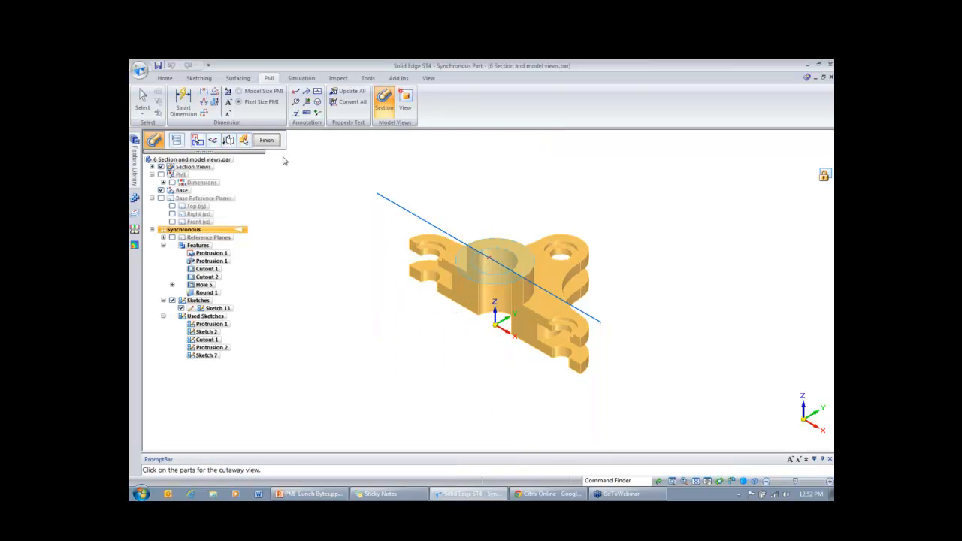
left_click(267, 140)
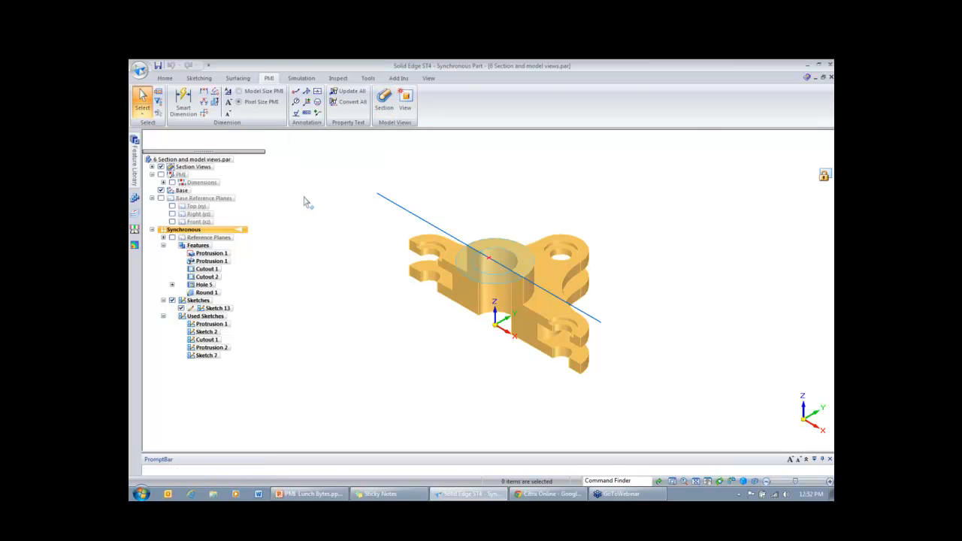
Step: Hide Sketch 13 and orient the sectioned part to the front view
left_click(167, 80)
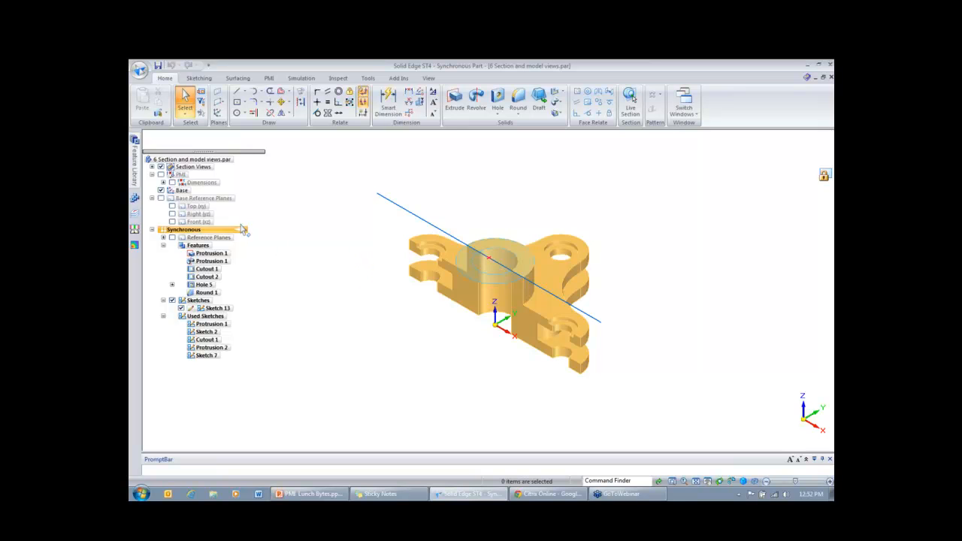
left_click(180, 308)
key("ctrl+f")
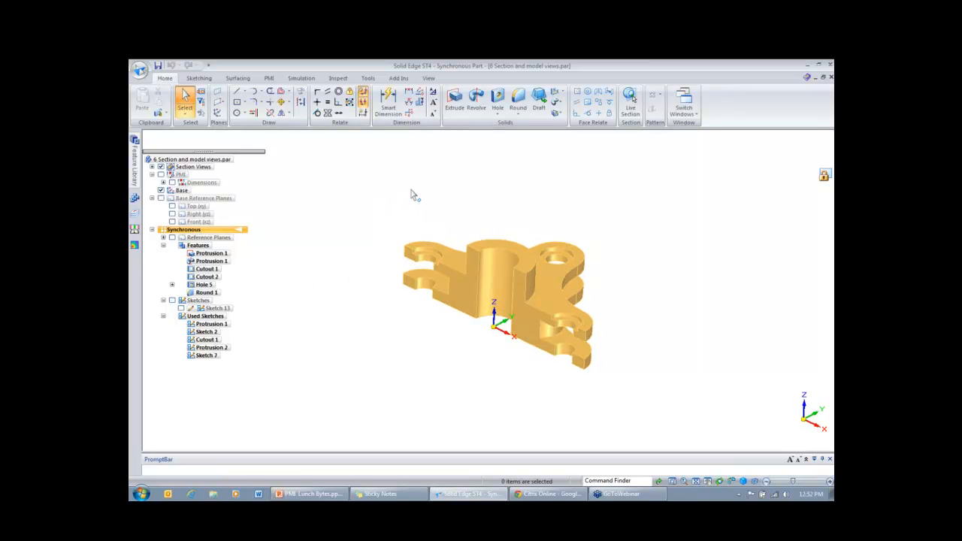
scroll(443, 238, "down", 3)
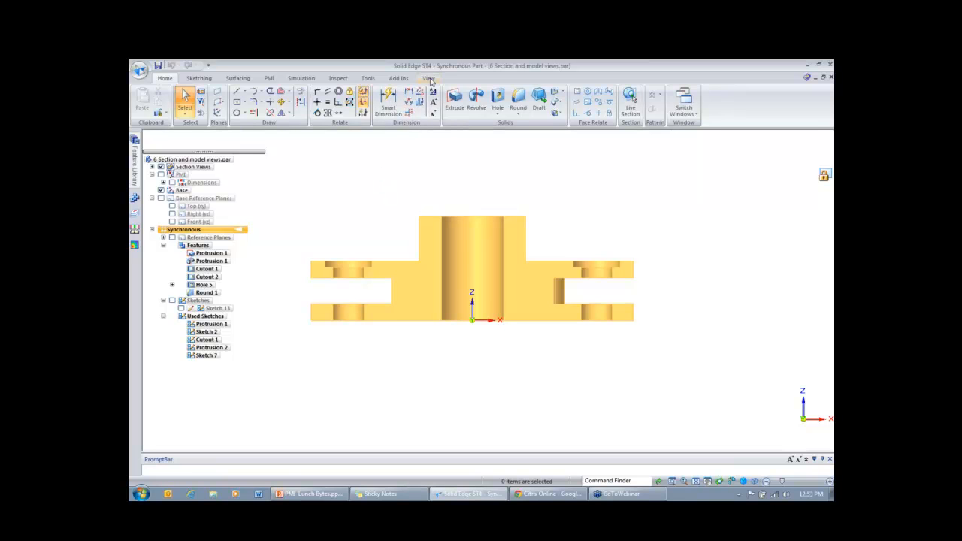
Step: Create a PMI model view named section from the current front orientation
left_click(268, 78)
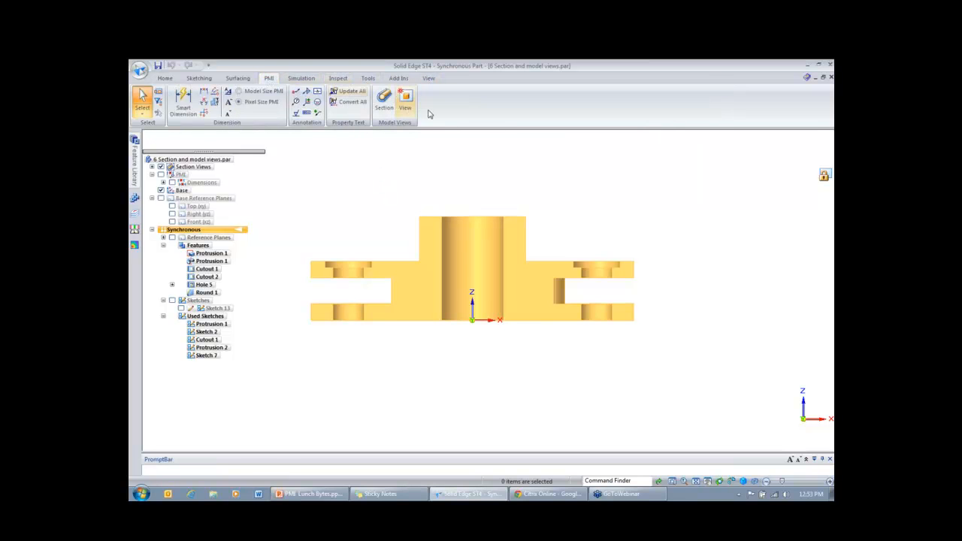
left_click(406, 102)
type("section")
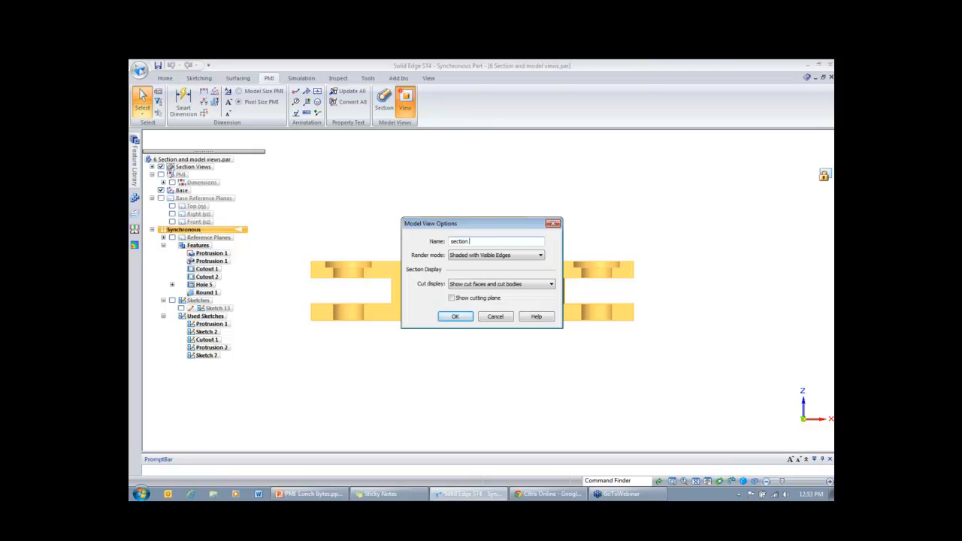
left_click(456, 317)
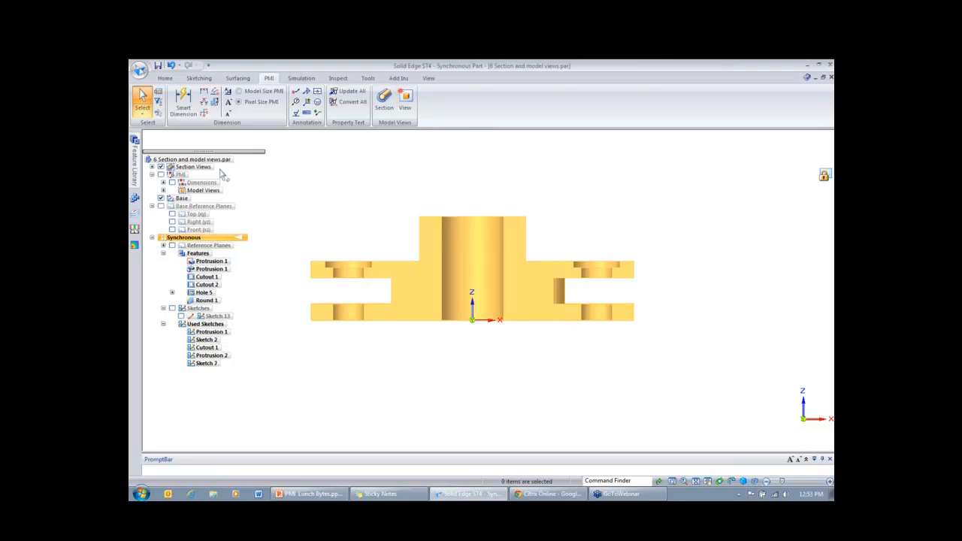
Step: Add the Section 1 A section view to the model view named section
left_click(152, 167)
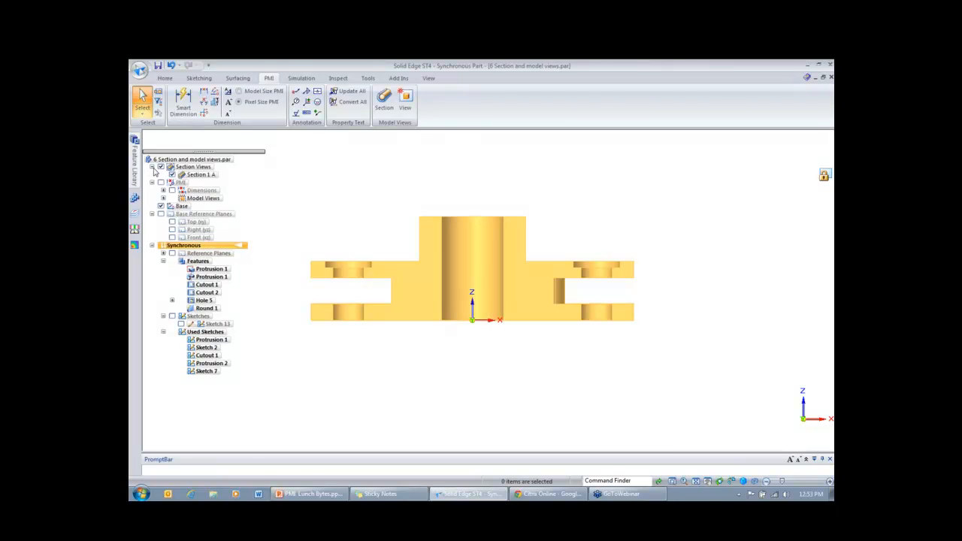
right_click(208, 176)
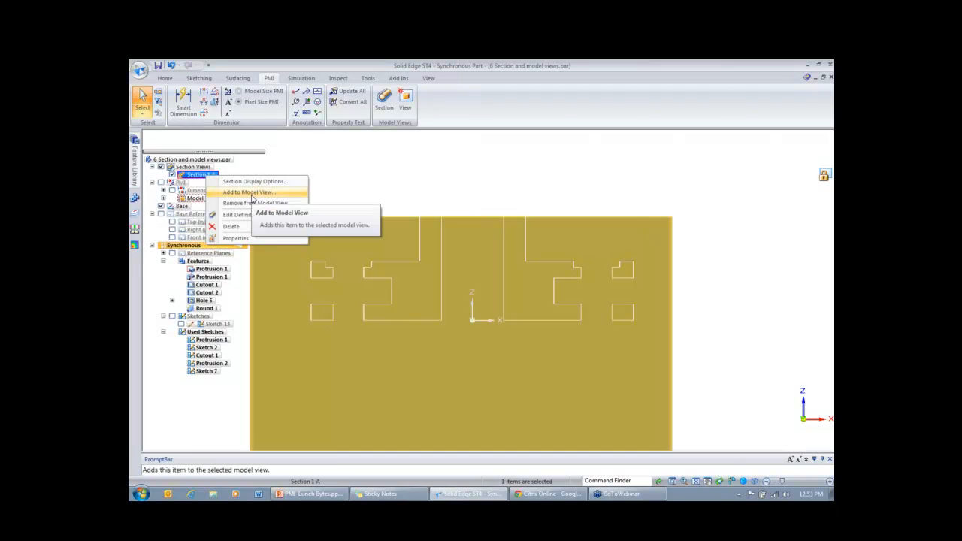
left_click(253, 194)
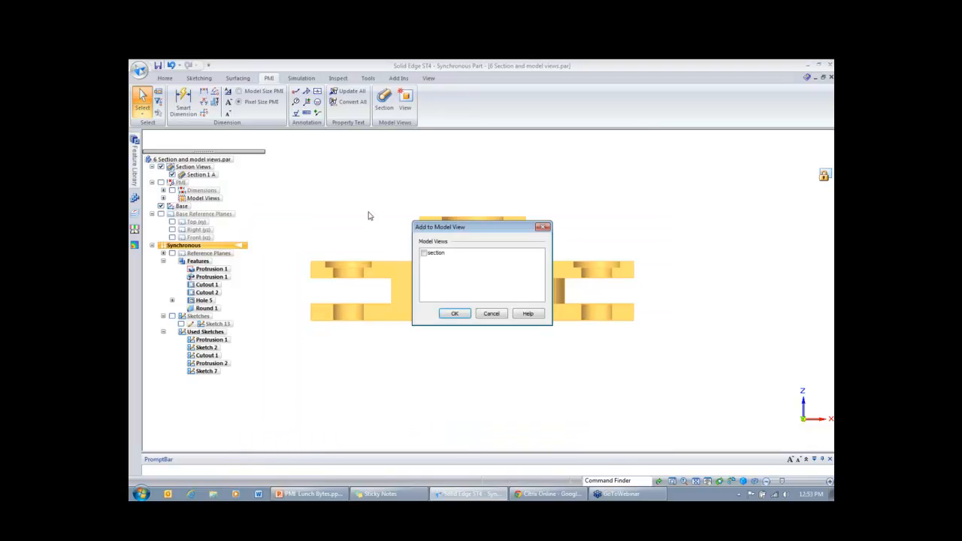
left_click(424, 254)
left_click(454, 313)
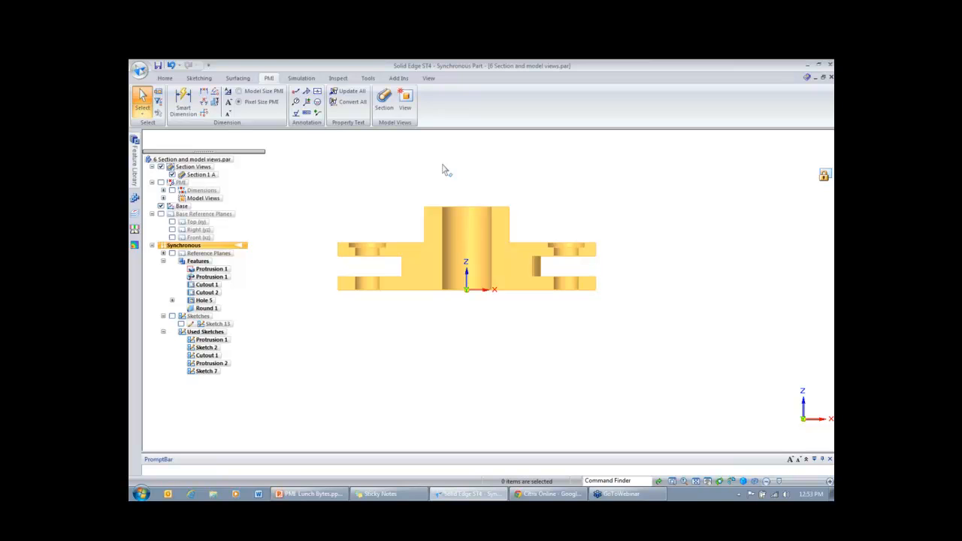
middle_click_drag(553, 167, 543, 187)
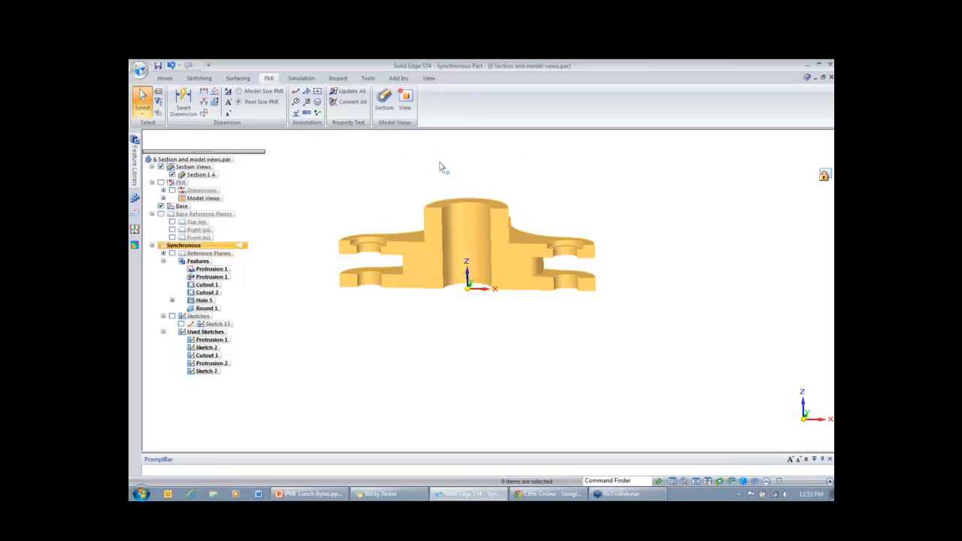
middle_click_drag(444, 165, 446, 150)
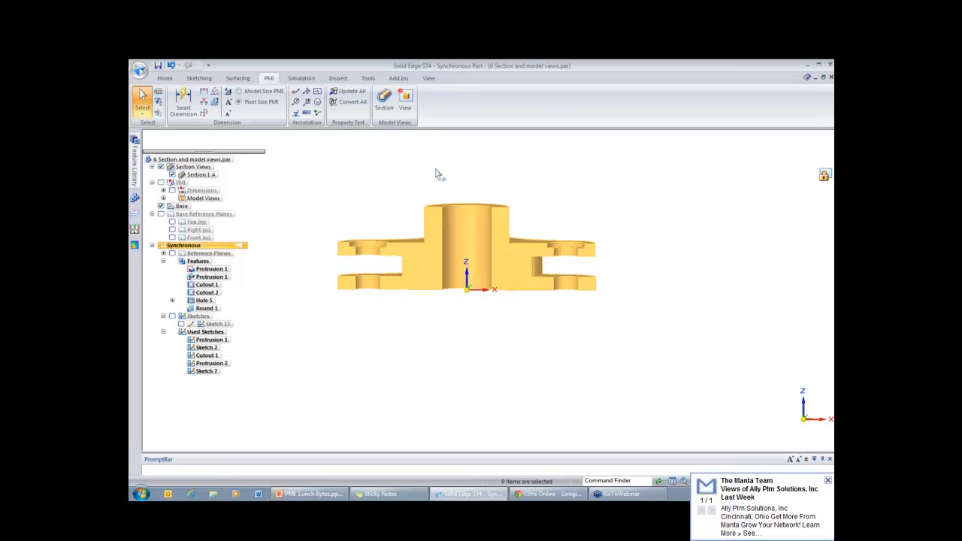
left_click(828, 481)
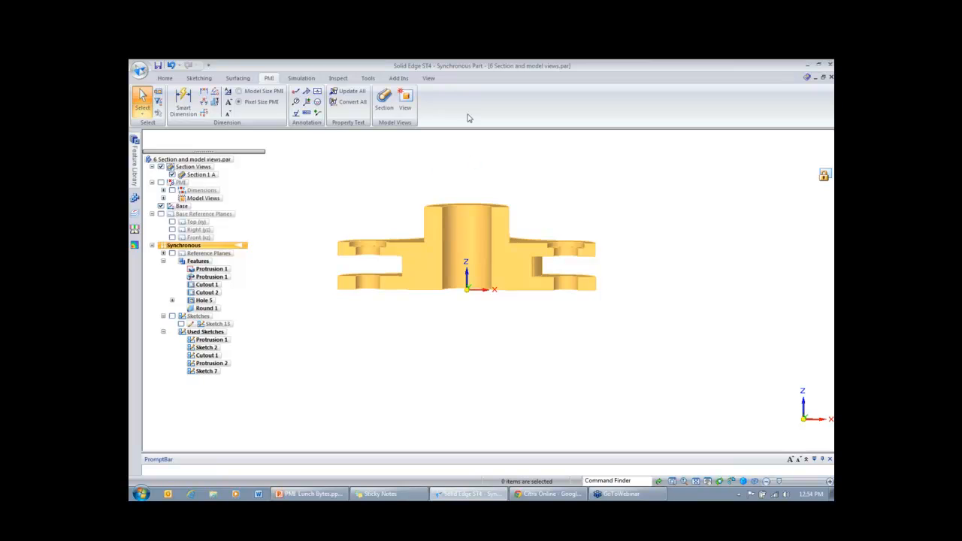
Step: Switch to the PMI Lunch Bytes.ppt presentation in PowerPoint and start the slide show from the PMI dimension color codes slide
left_click(330, 496)
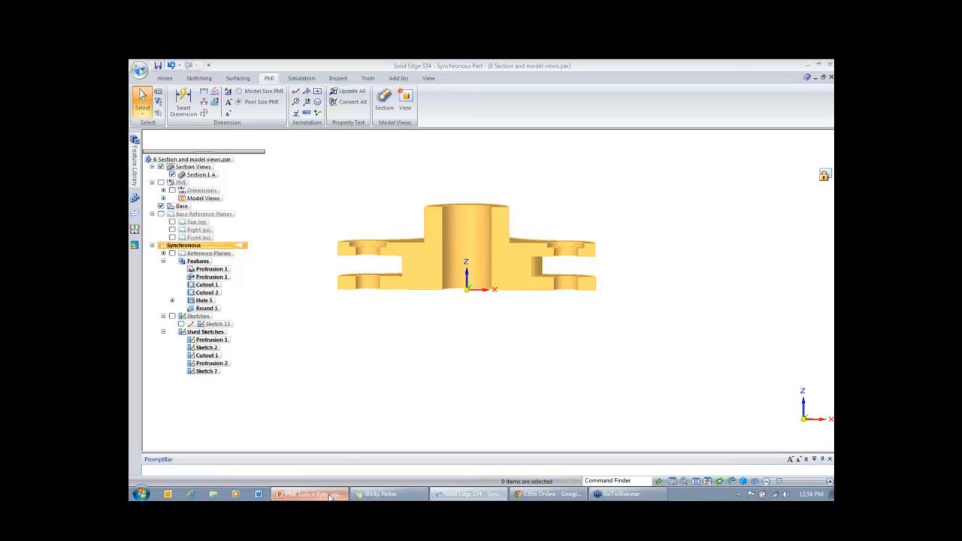
scroll(329, 497, "down", 1)
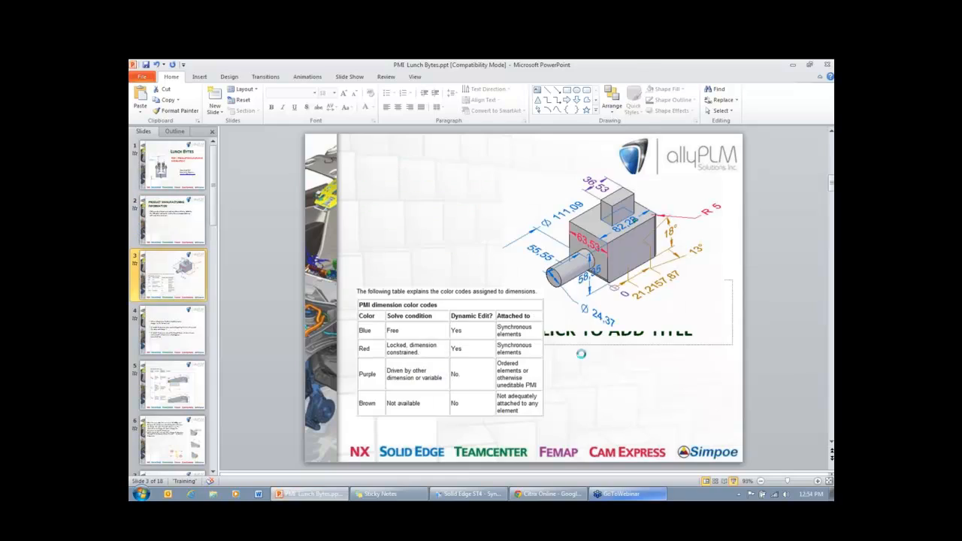
left_click(733, 481)
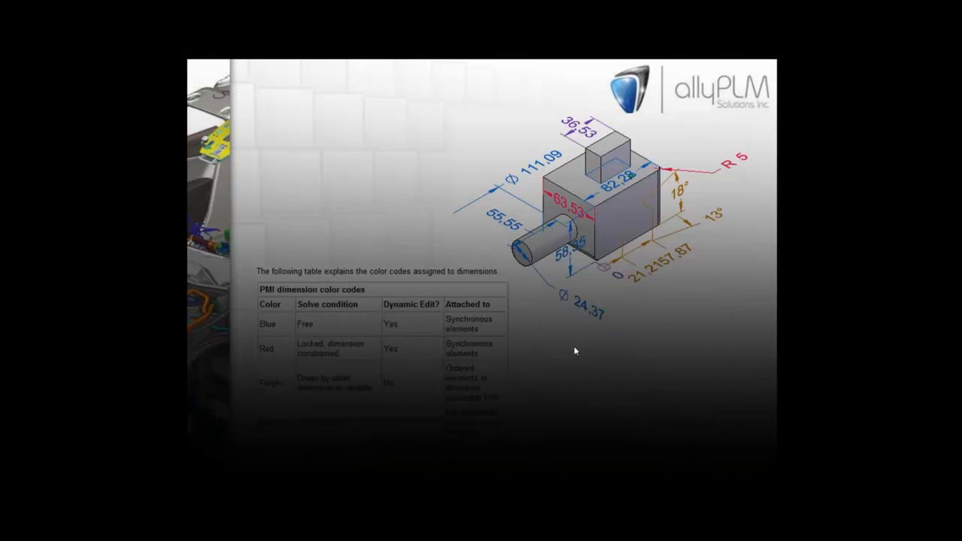